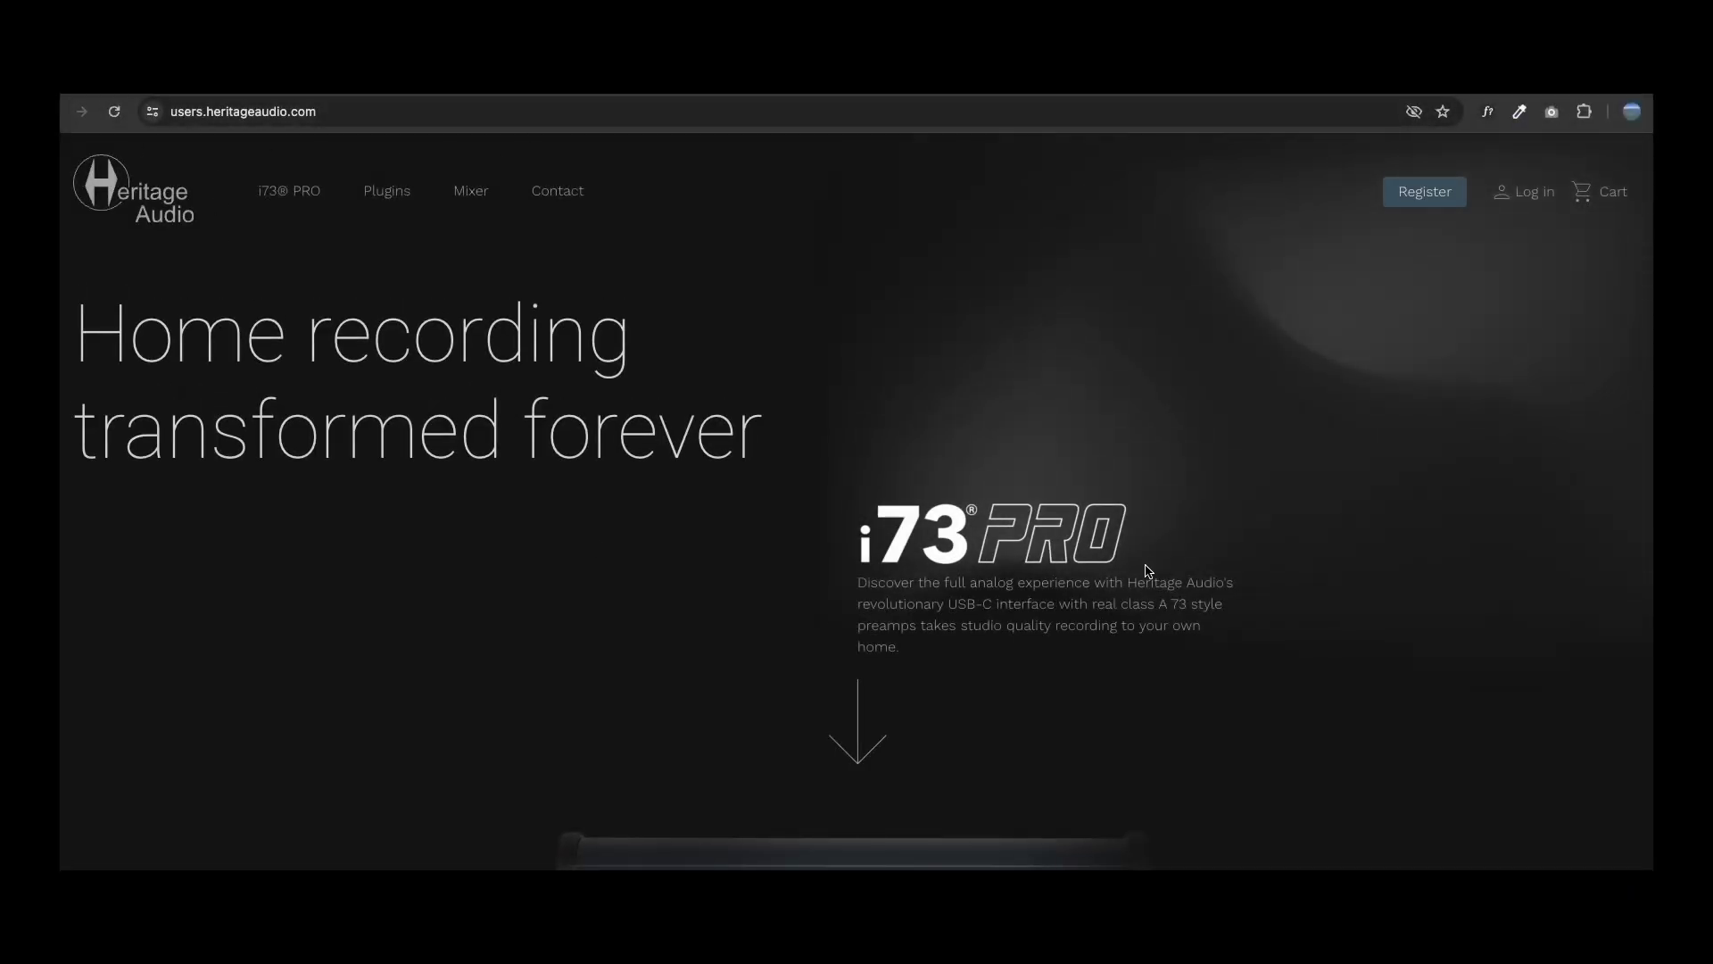
Scroll down the Heritage Audio page and back up to the top.
scroll(1142, 564, down, 10)
scroll(1114, 539, up, 10)
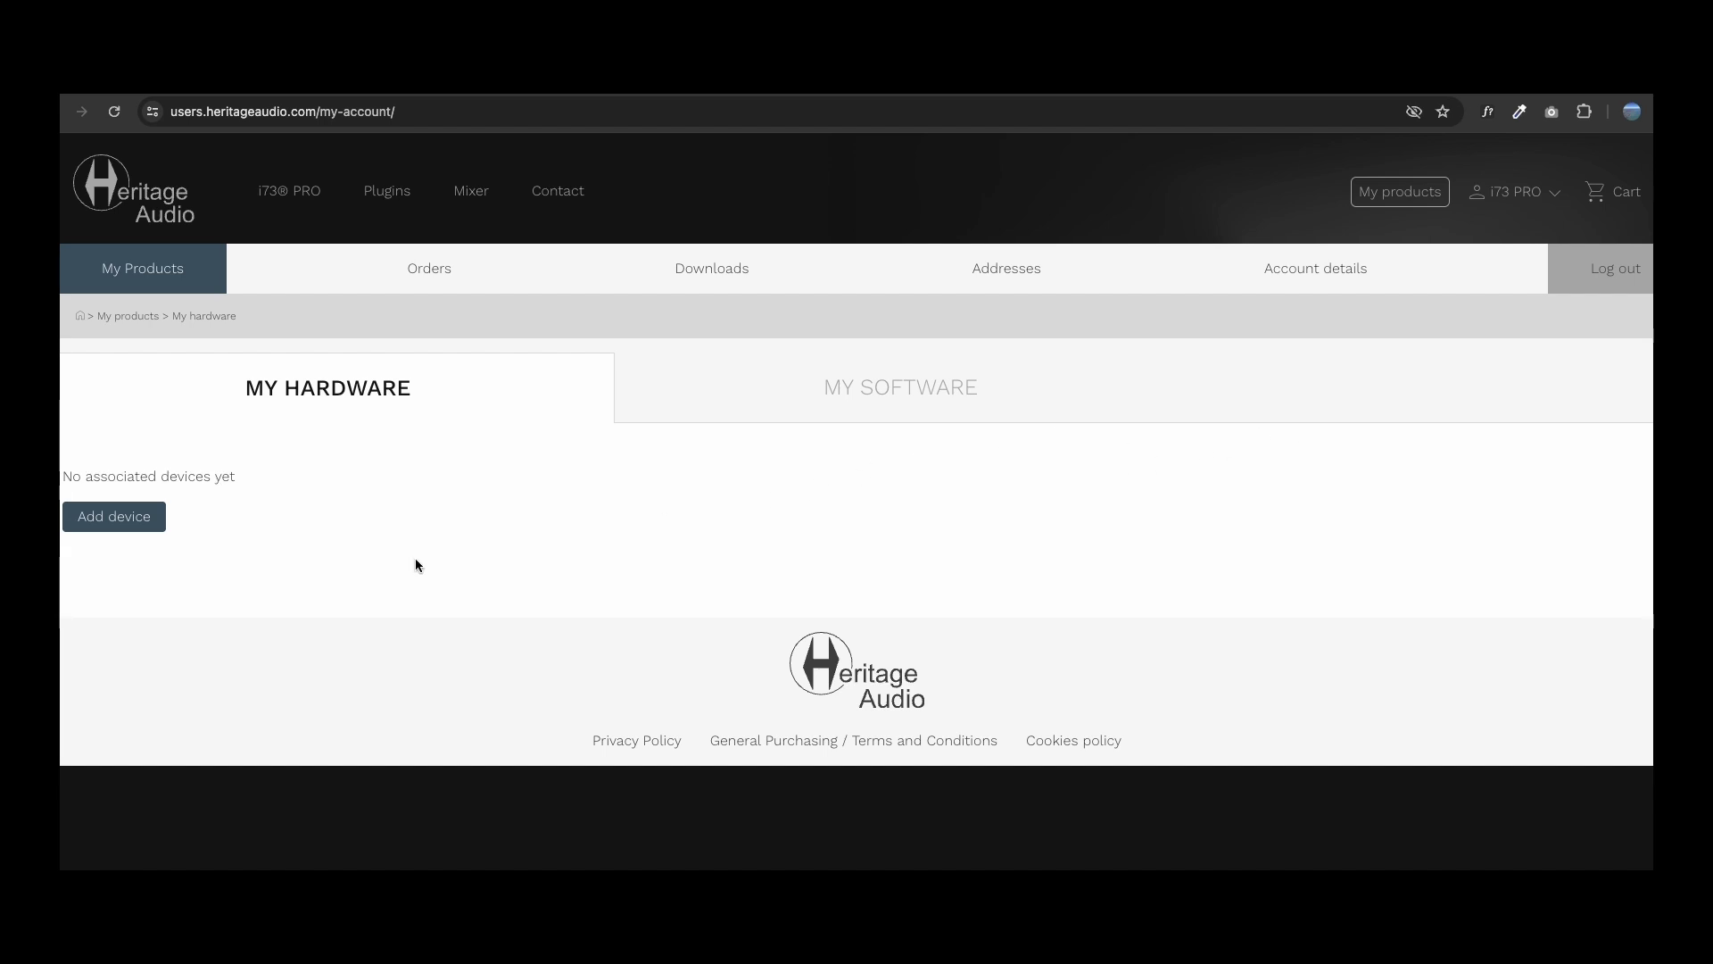
Download the HeritageSync installer for Mac from the Add device form, then close the form.
click(103, 524)
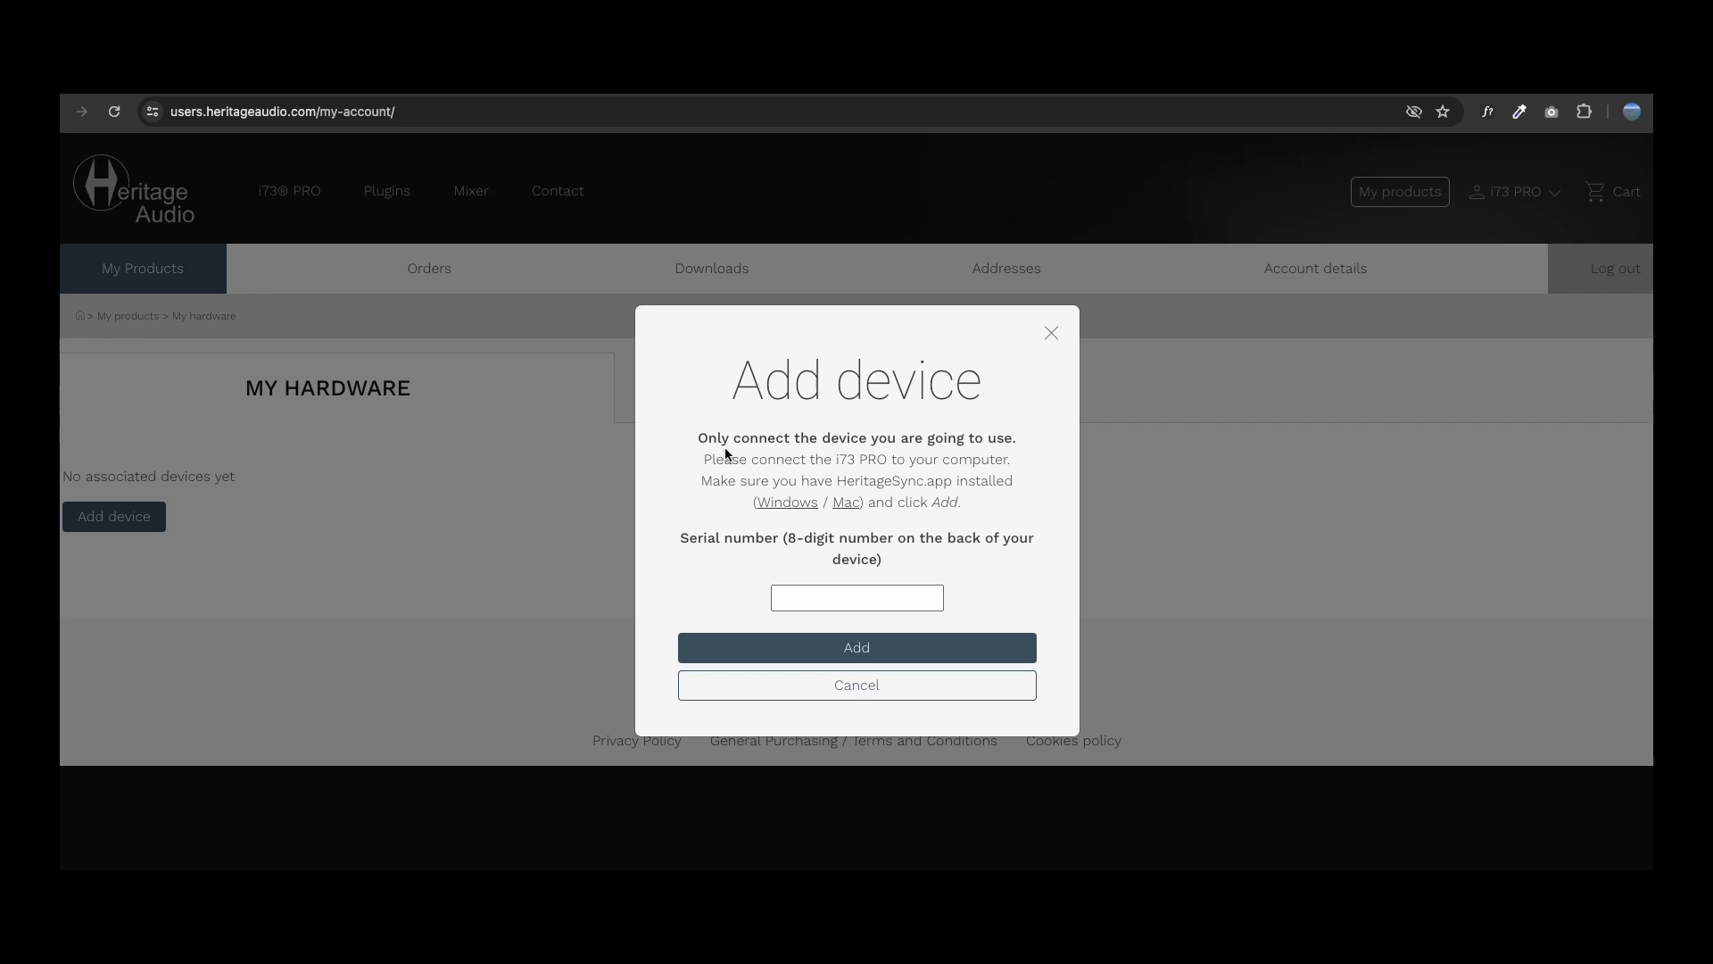
click(845, 503)
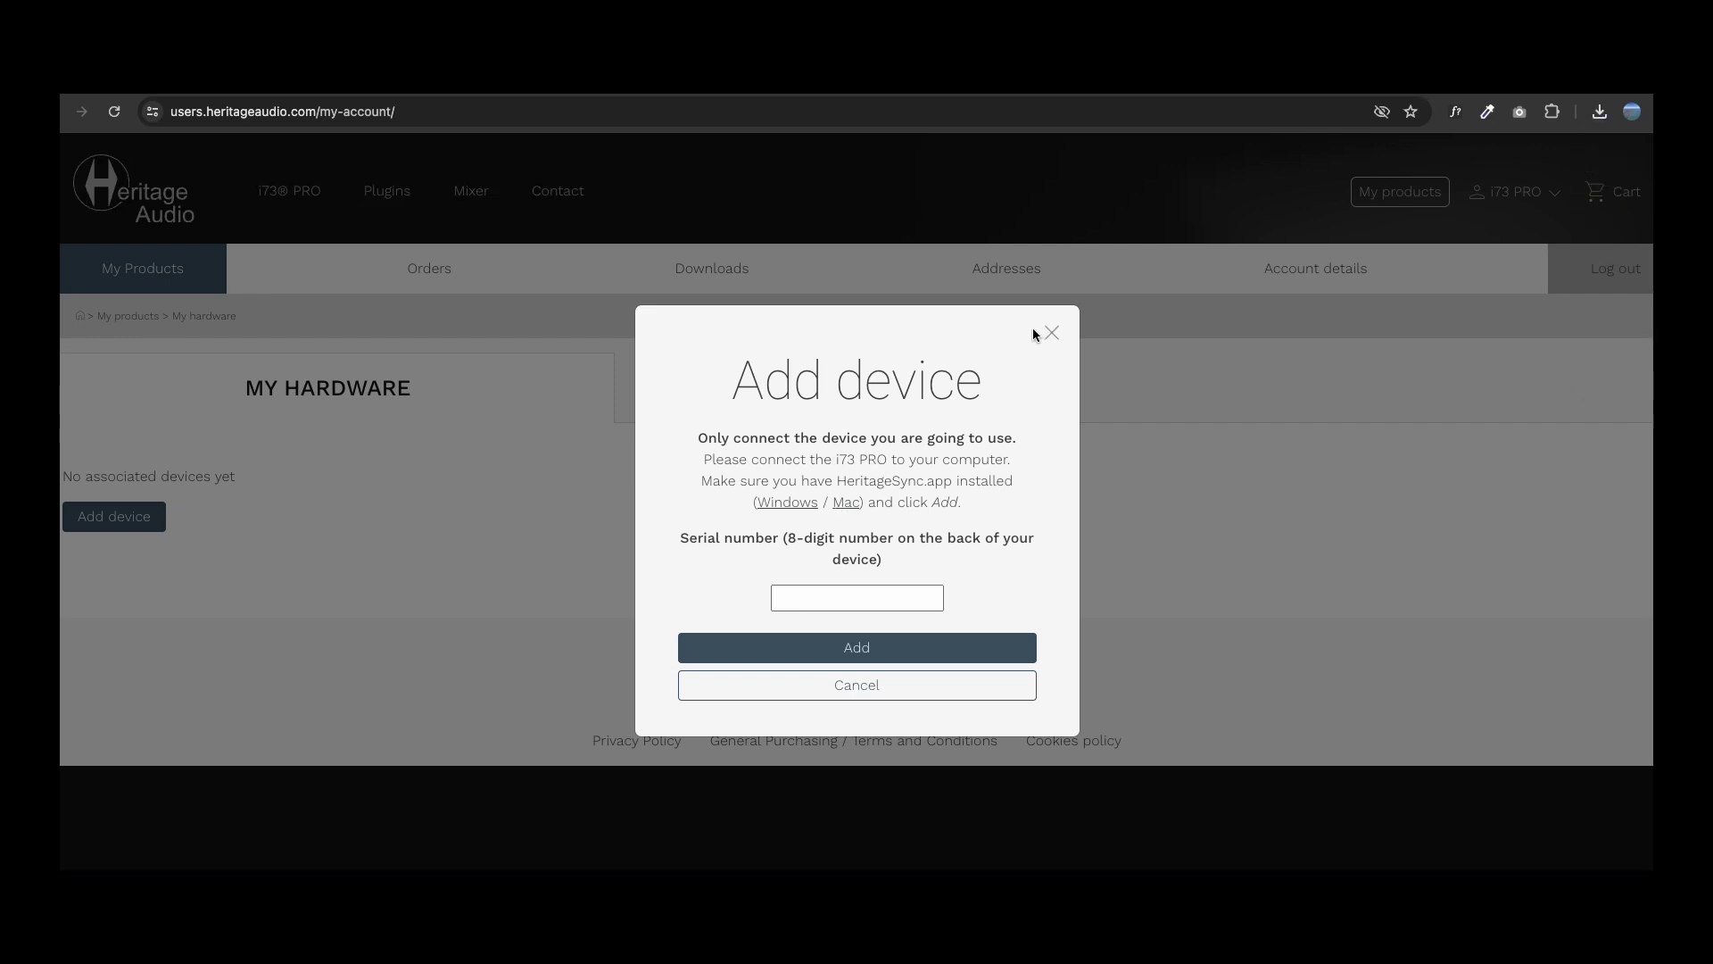
click(1049, 334)
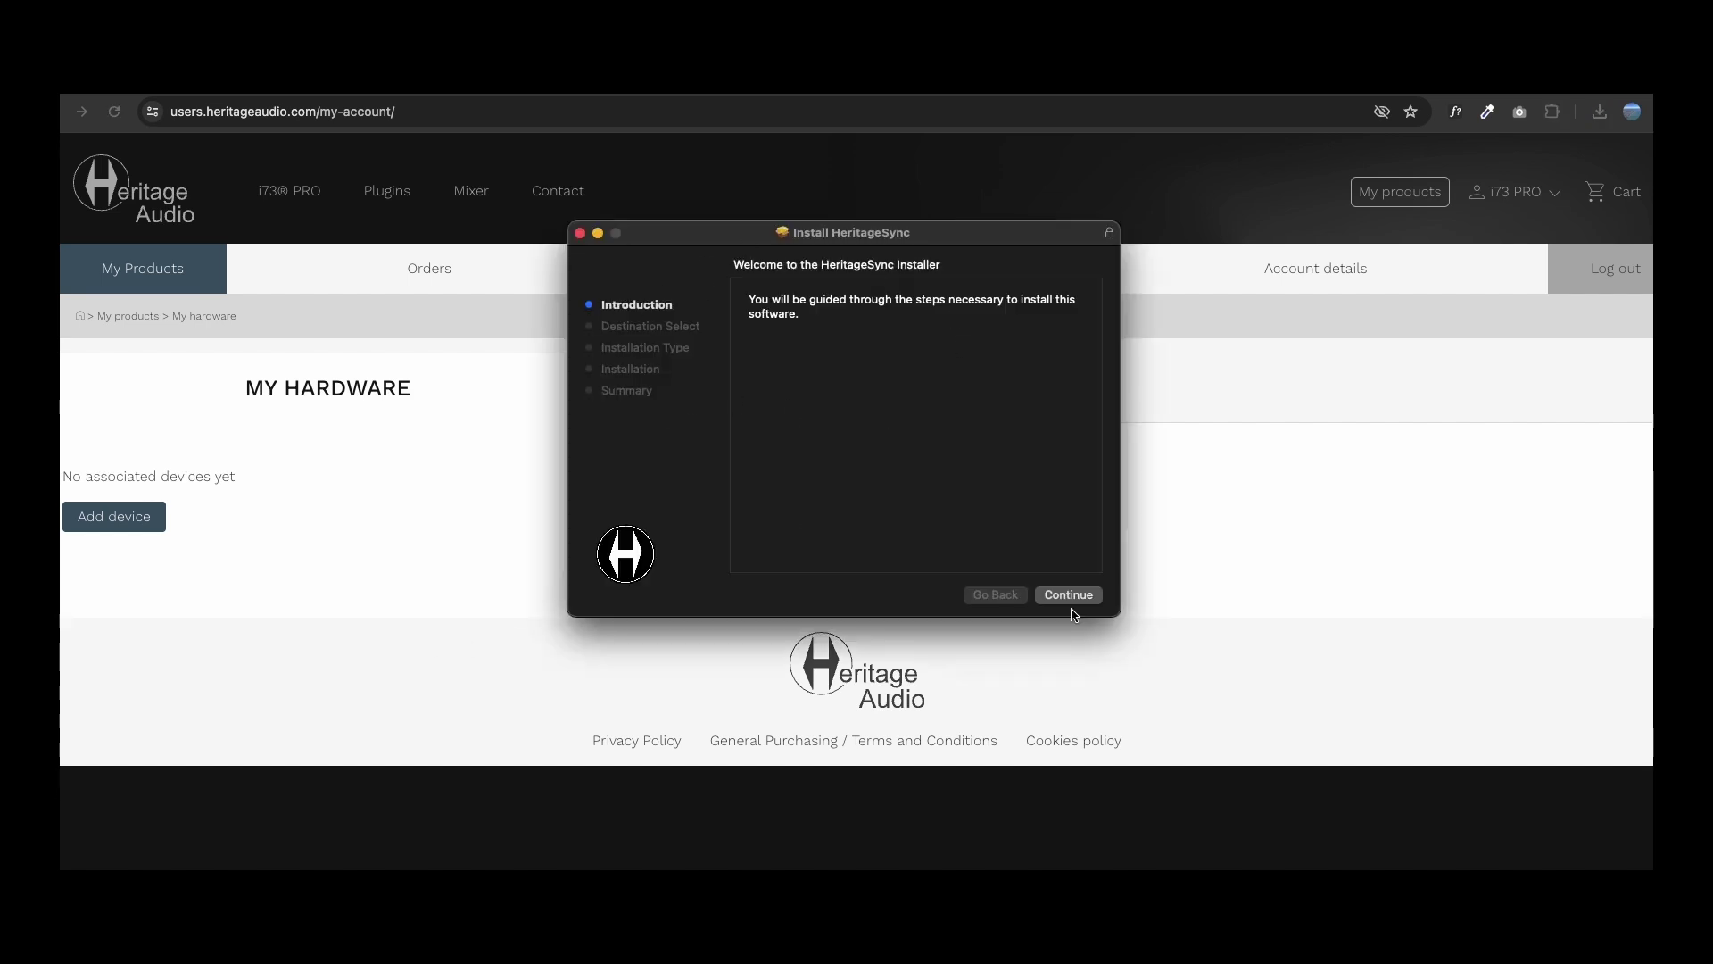
Run the standard HeritageSync installation, authorizing it with the administrator password.
click(1083, 596)
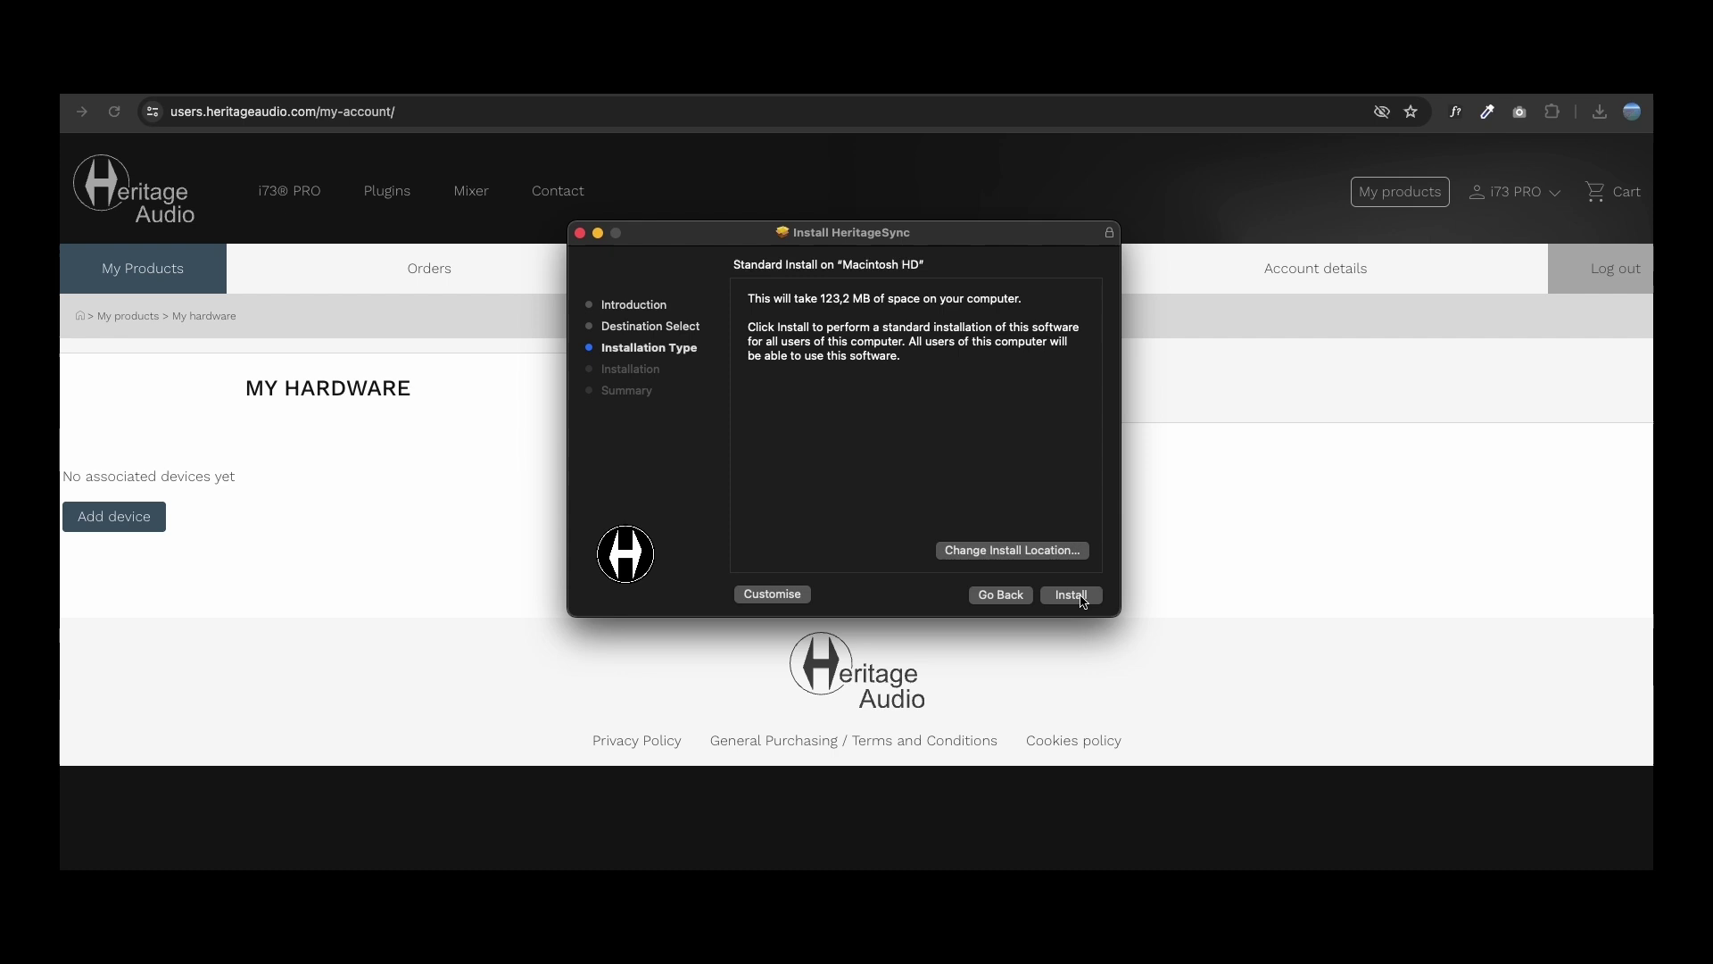
click(1083, 600)
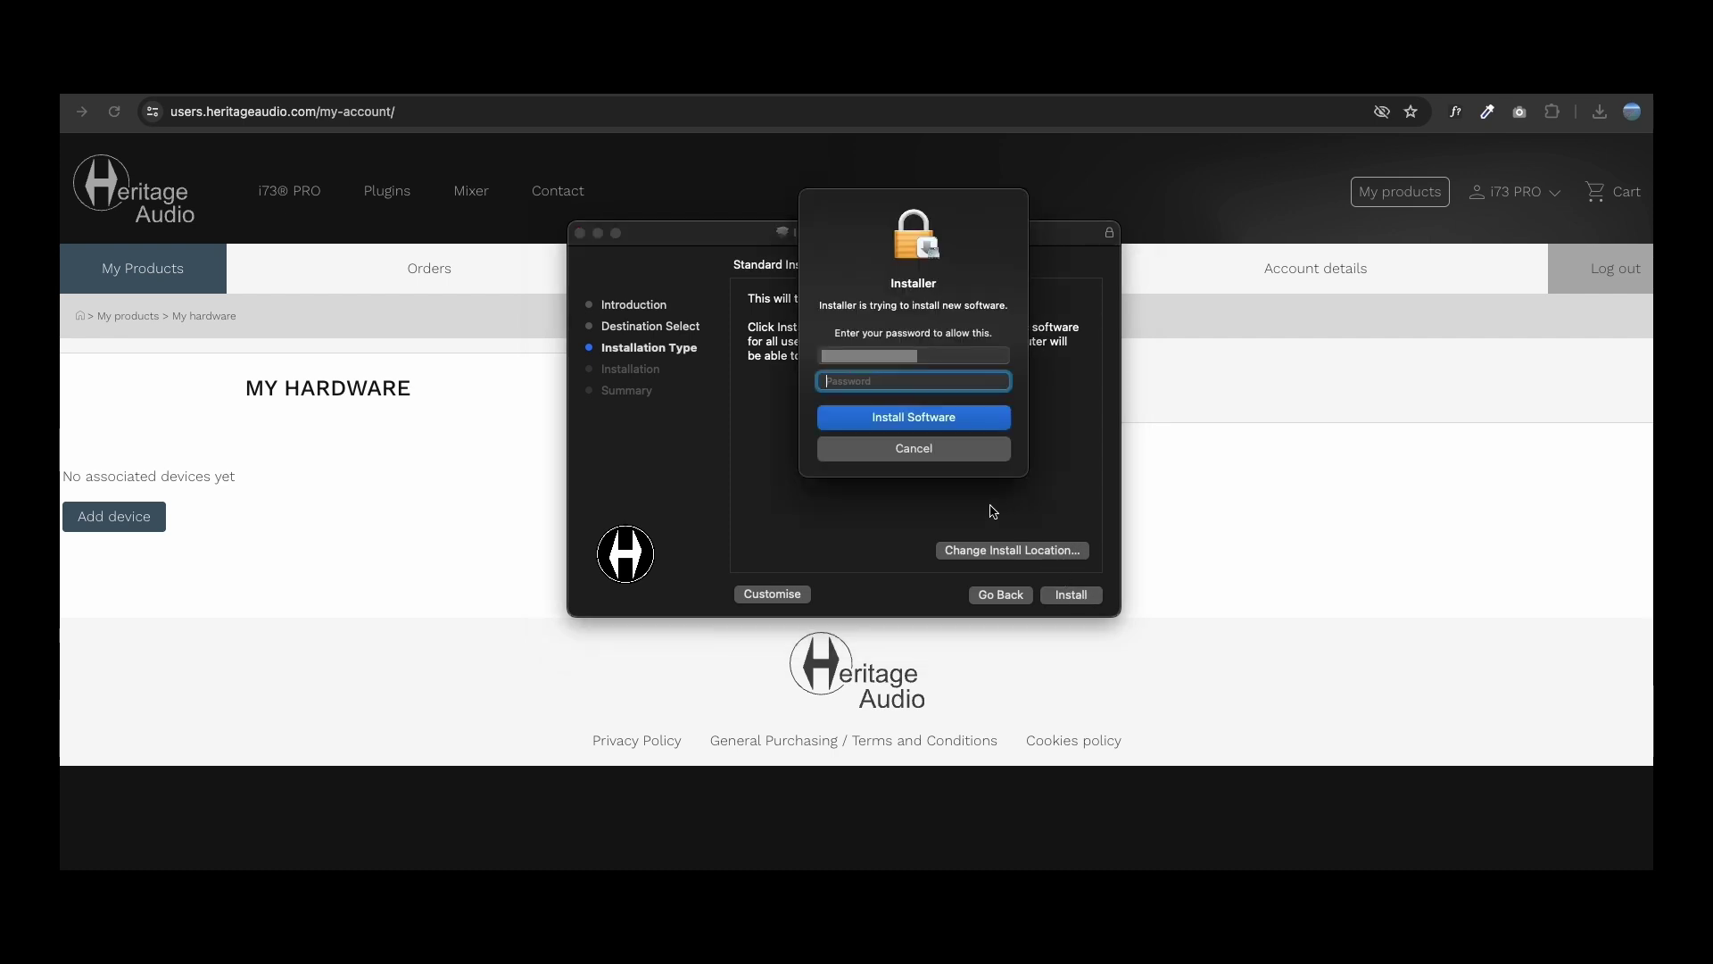
text(••••••••)
key(Return)
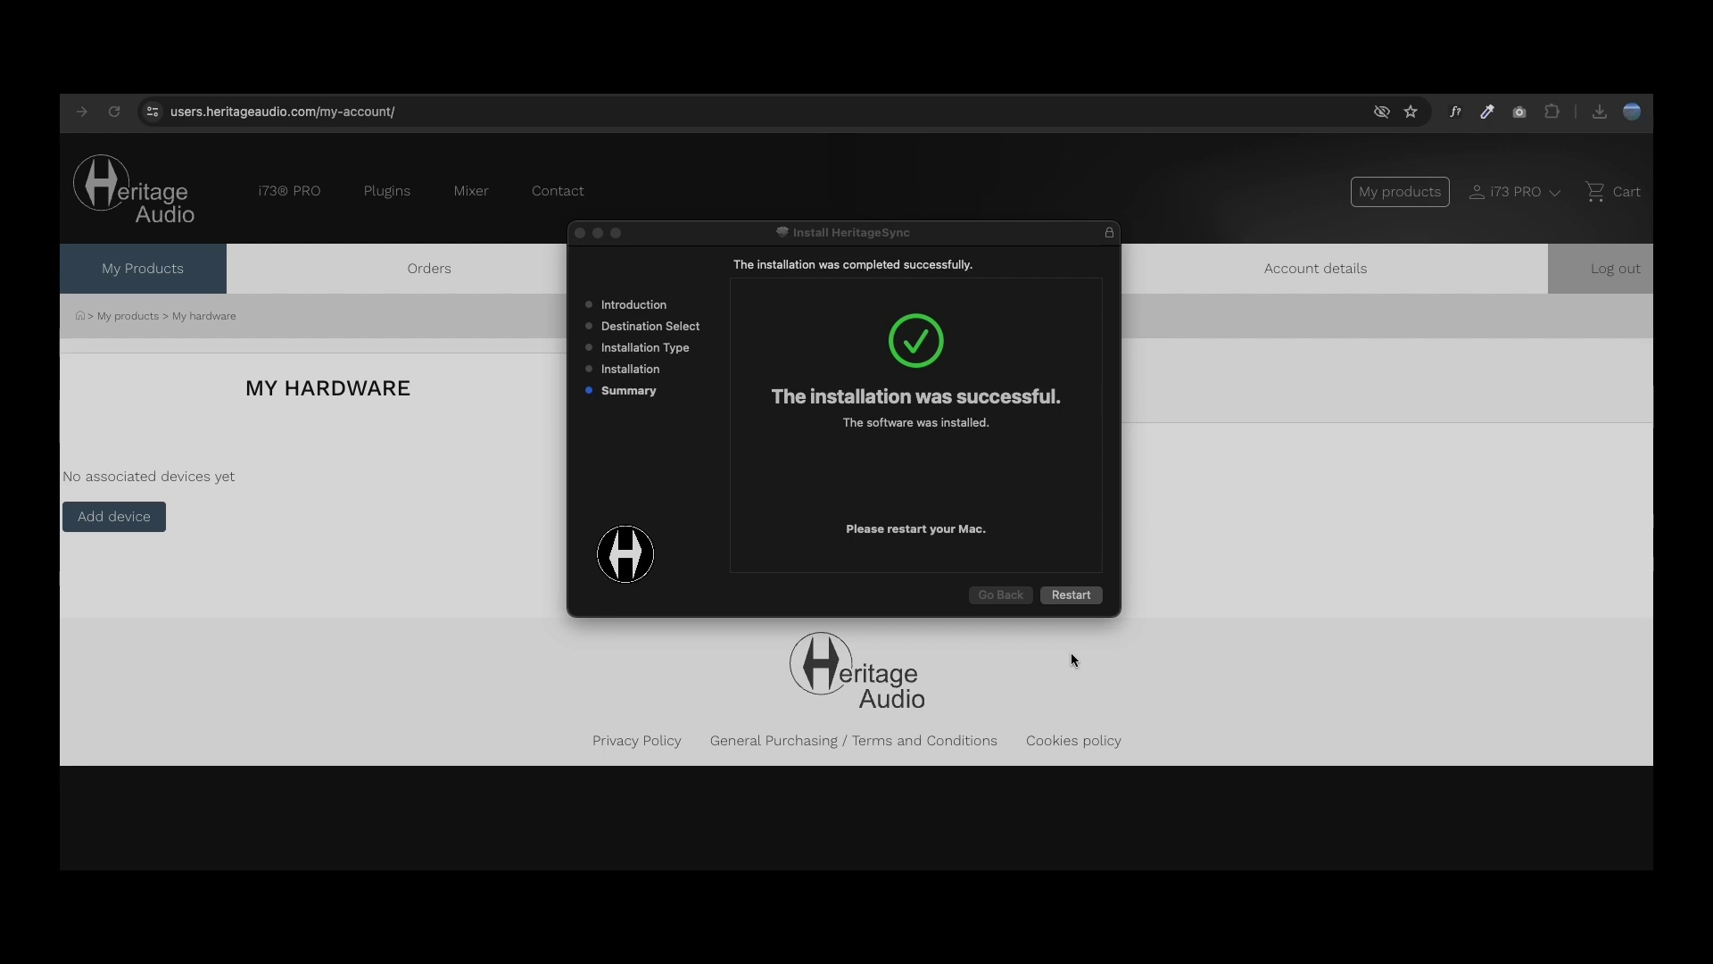
Register the i73 PRO EDGE with its 8-digit serial number, correcting the last digit.
click(130, 524)
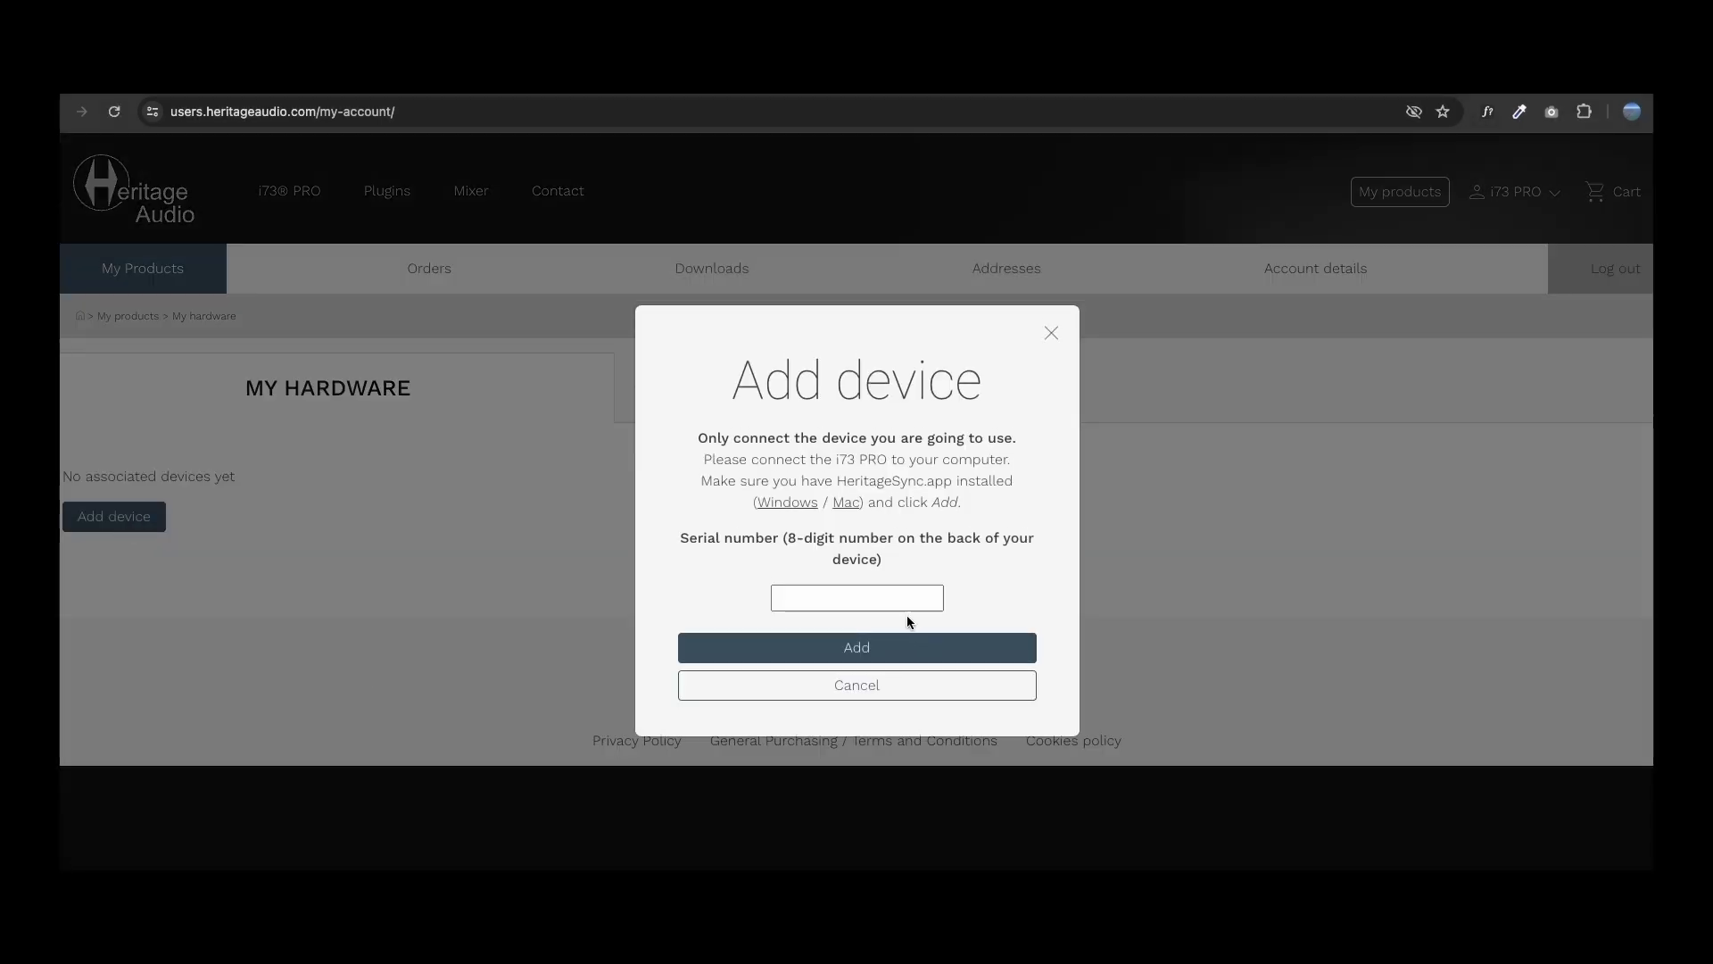
click(837, 603)
text(245)
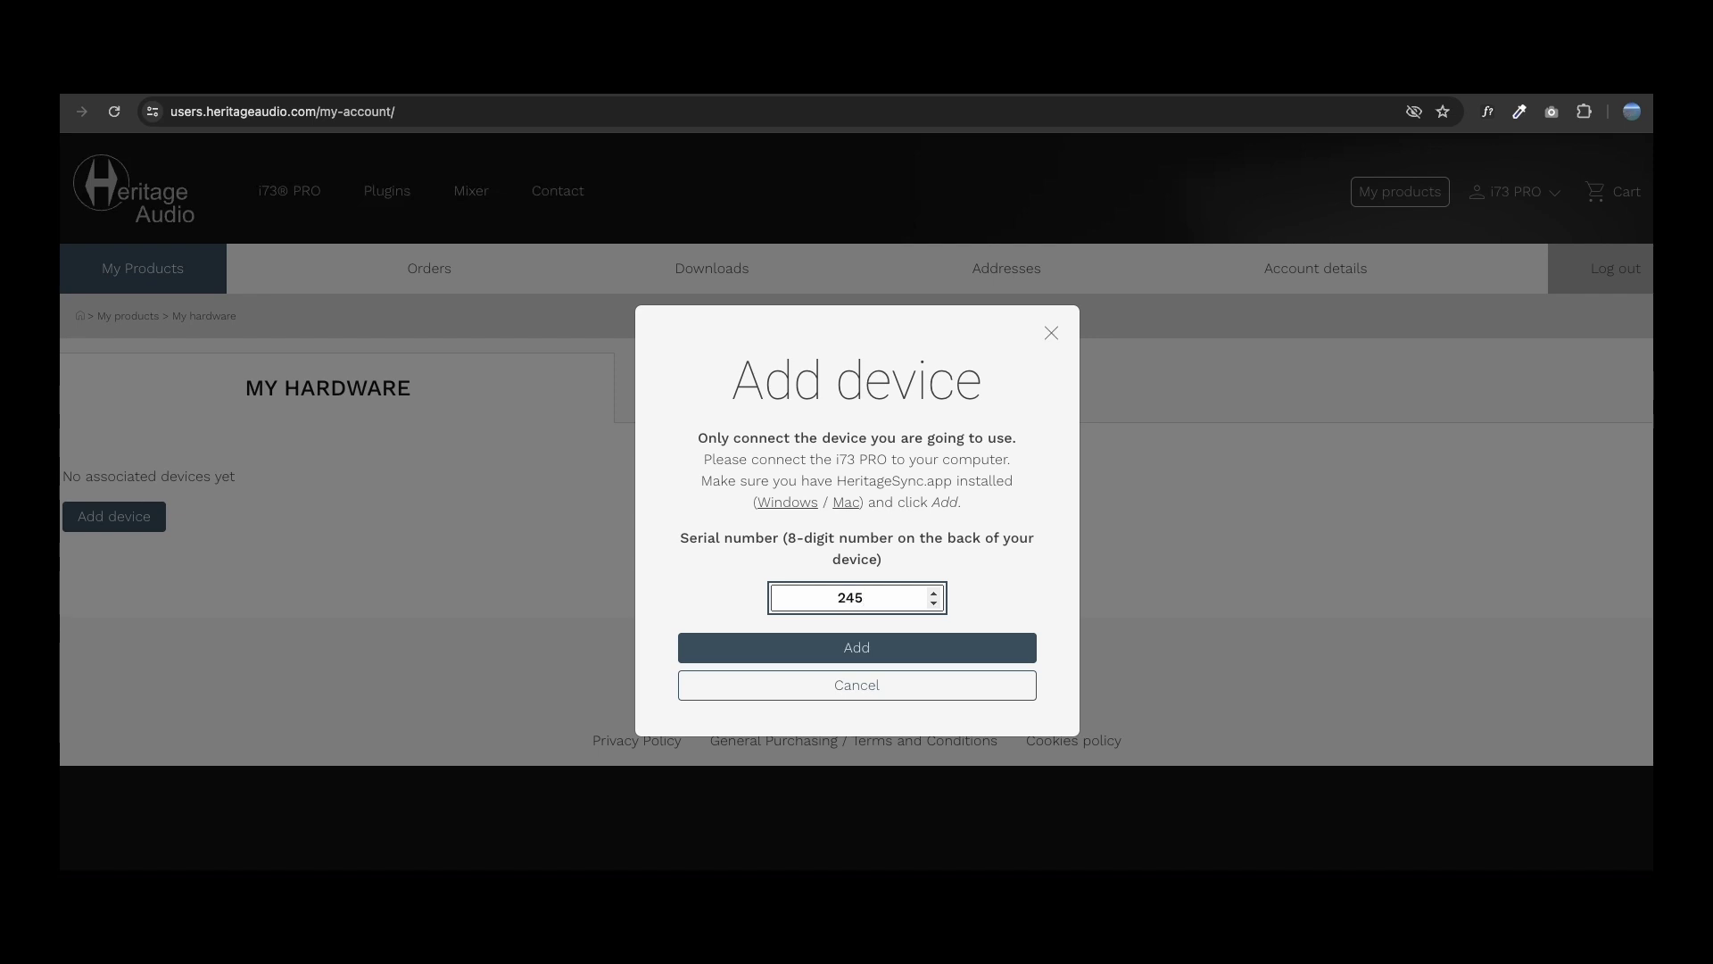
text(10028)
key(BackSpace)
text(7)
click(956, 637)
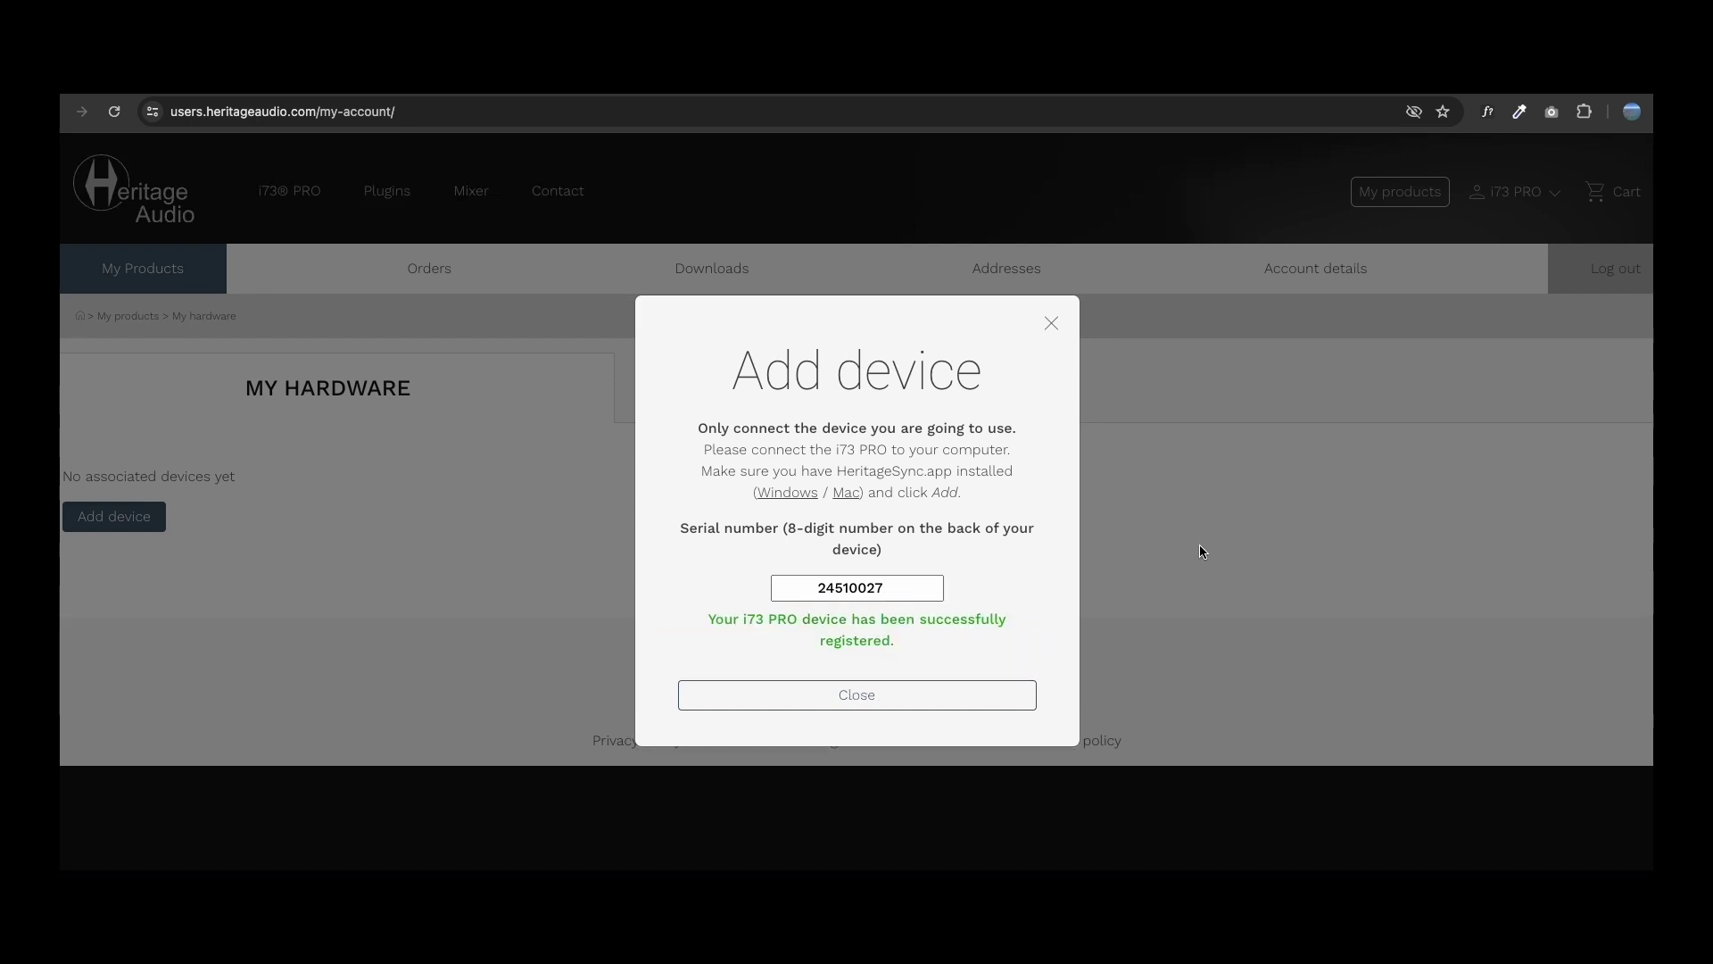
click(953, 697)
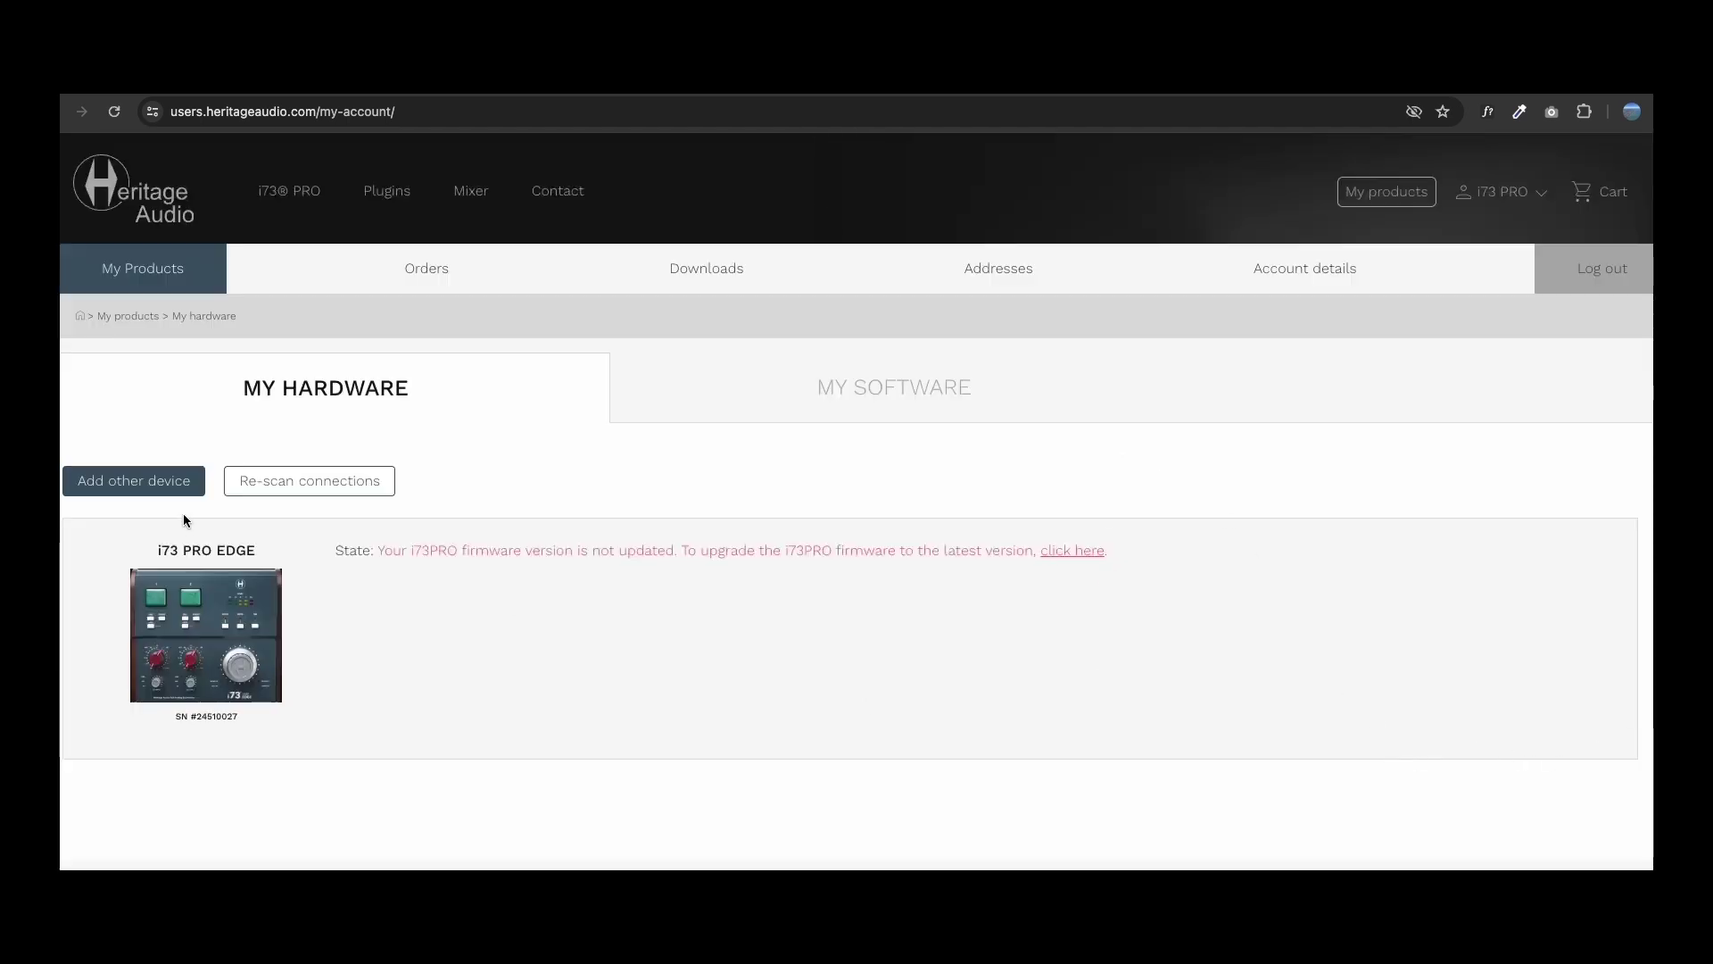
Run the i73 PRO EDGE firmware update through to completion.
click(1095, 549)
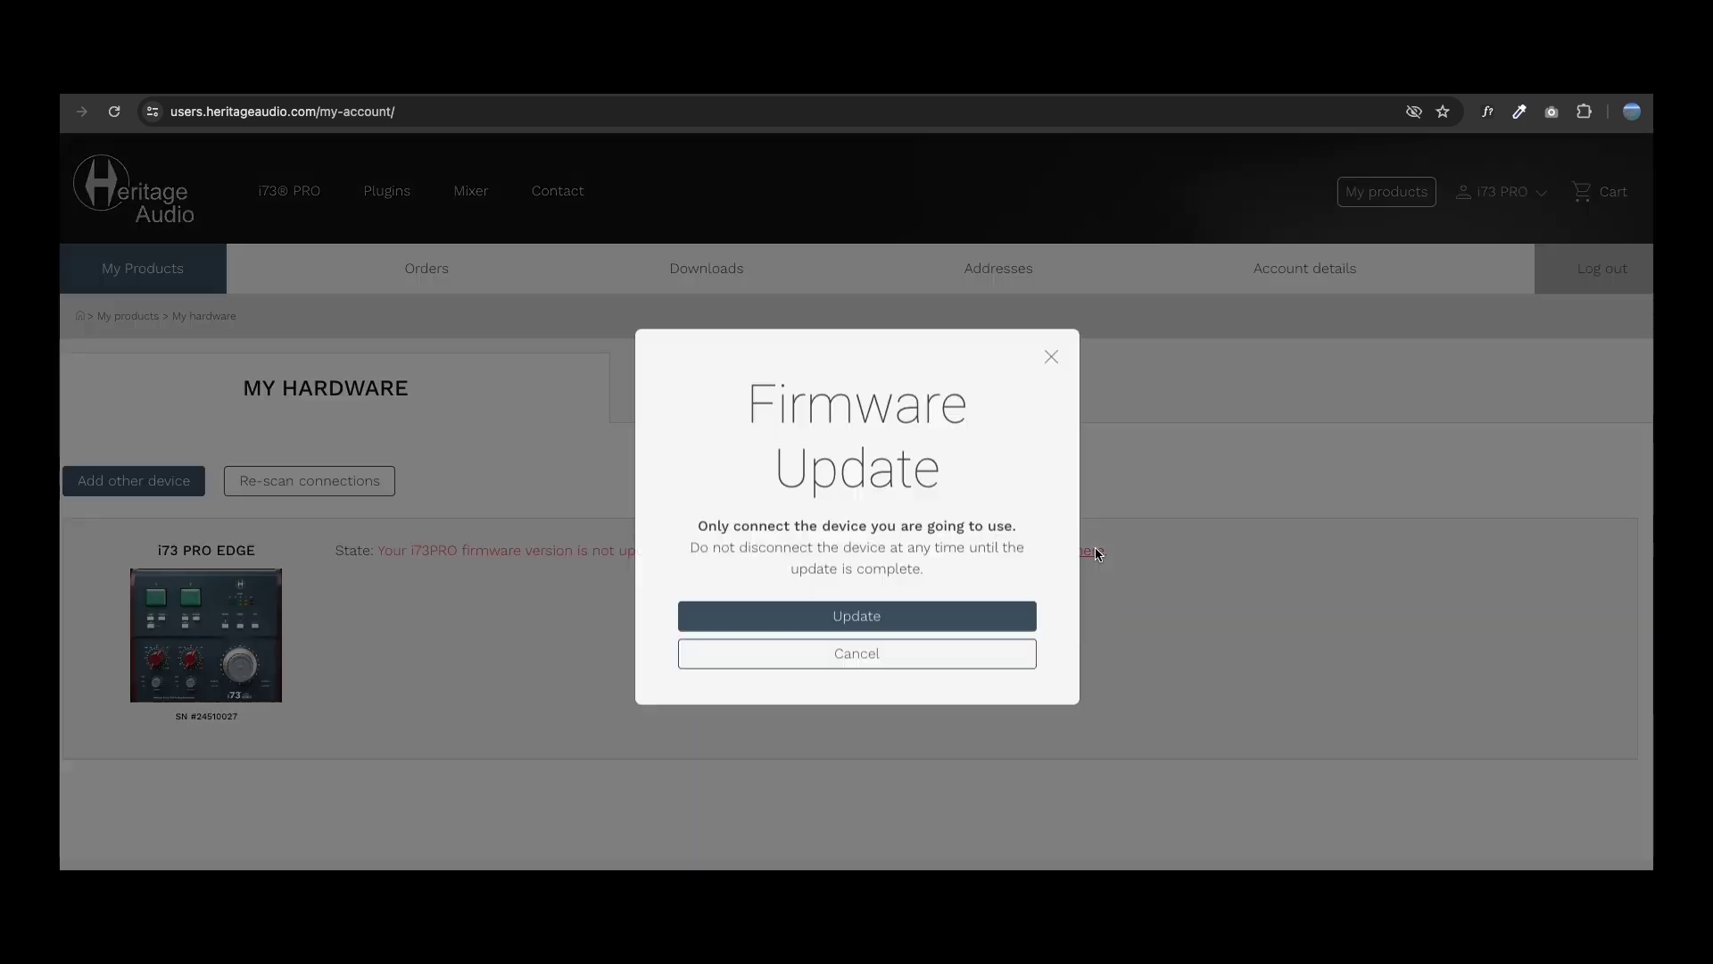
click(949, 616)
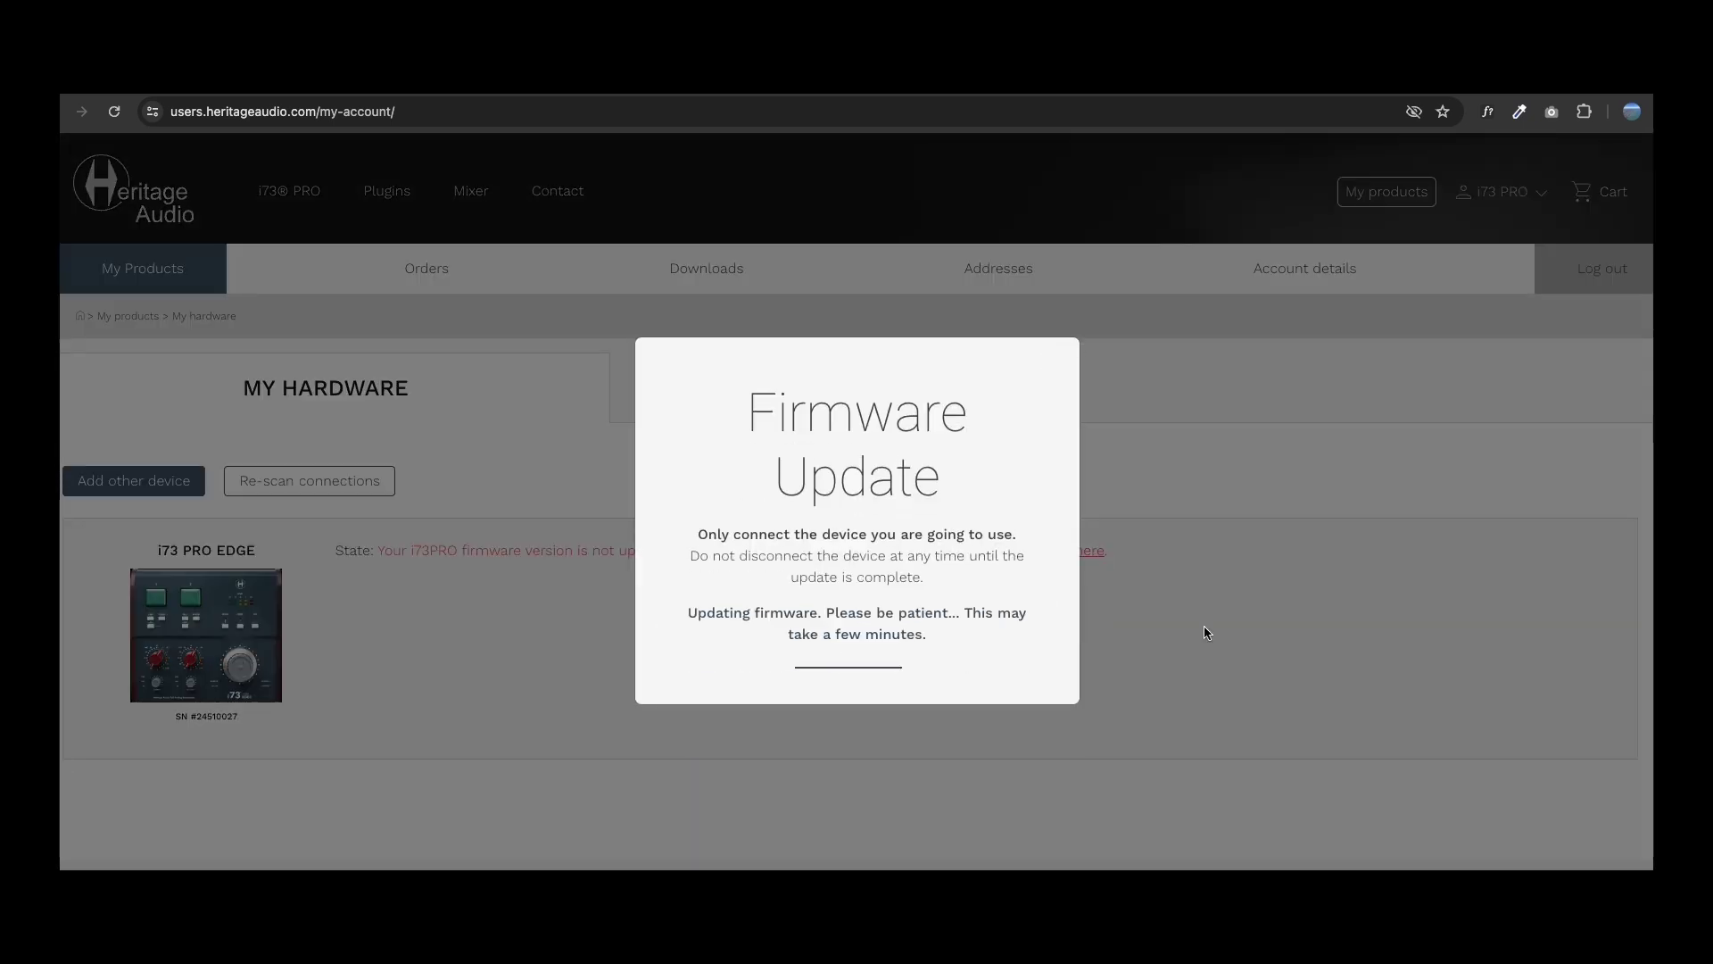
click(1012, 668)
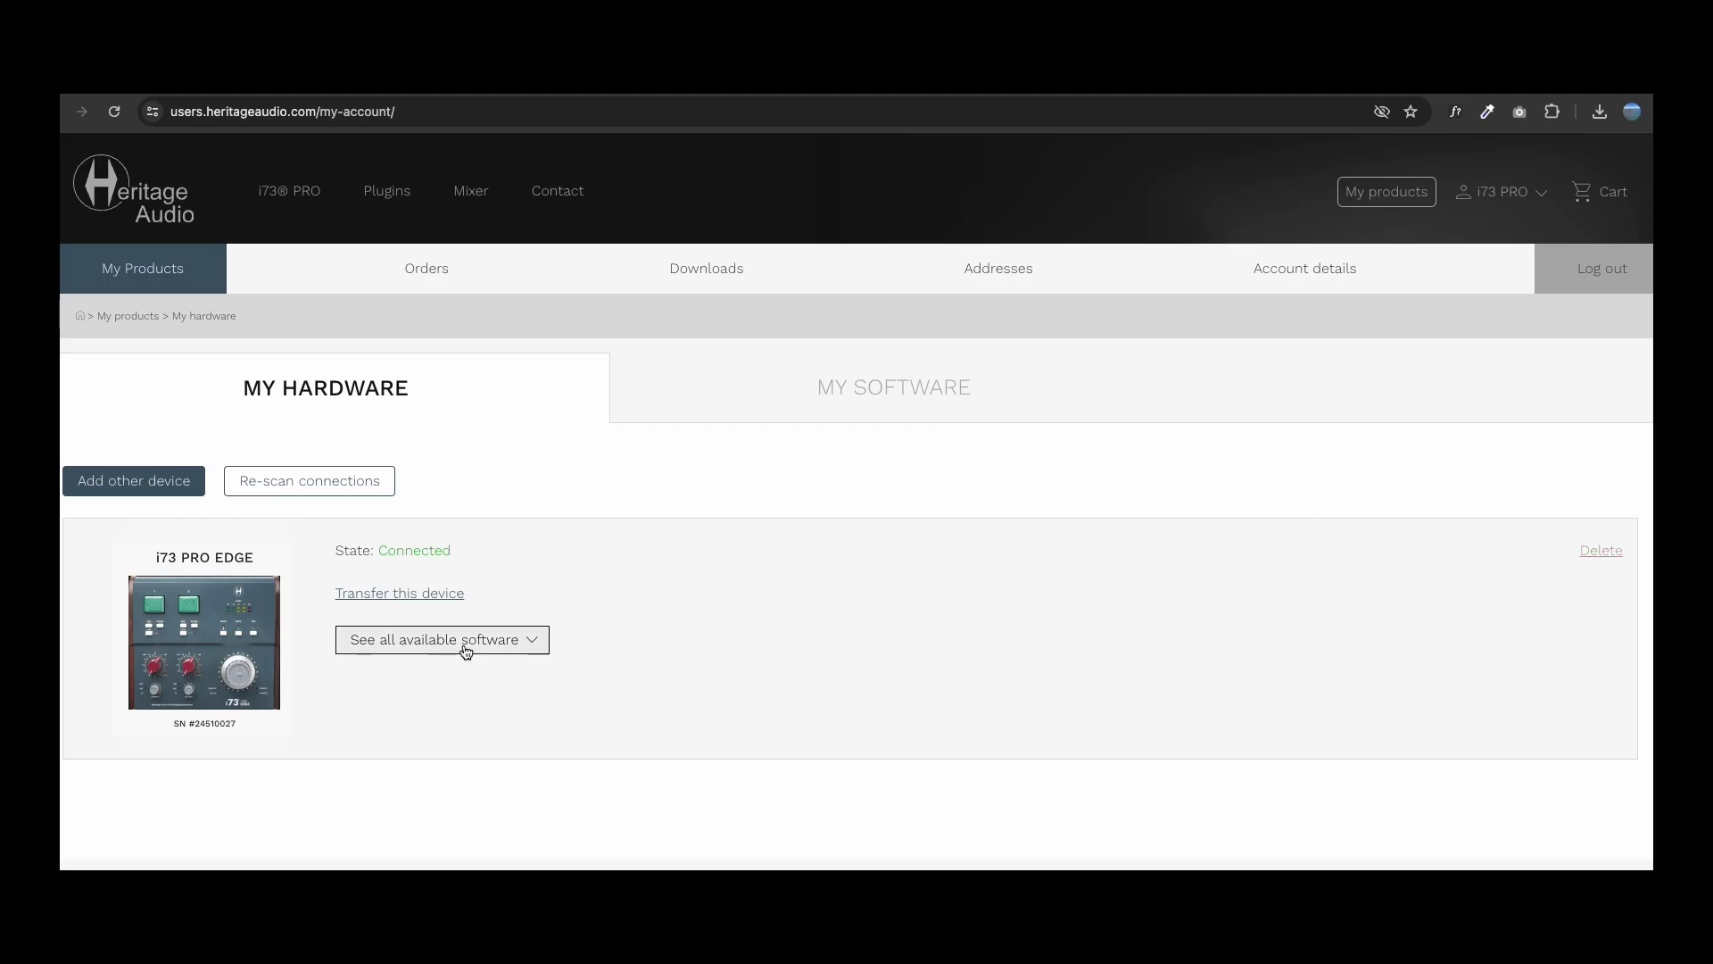
Show all software available for the i73 PRO EDGE and scroll through the list.
click(532, 649)
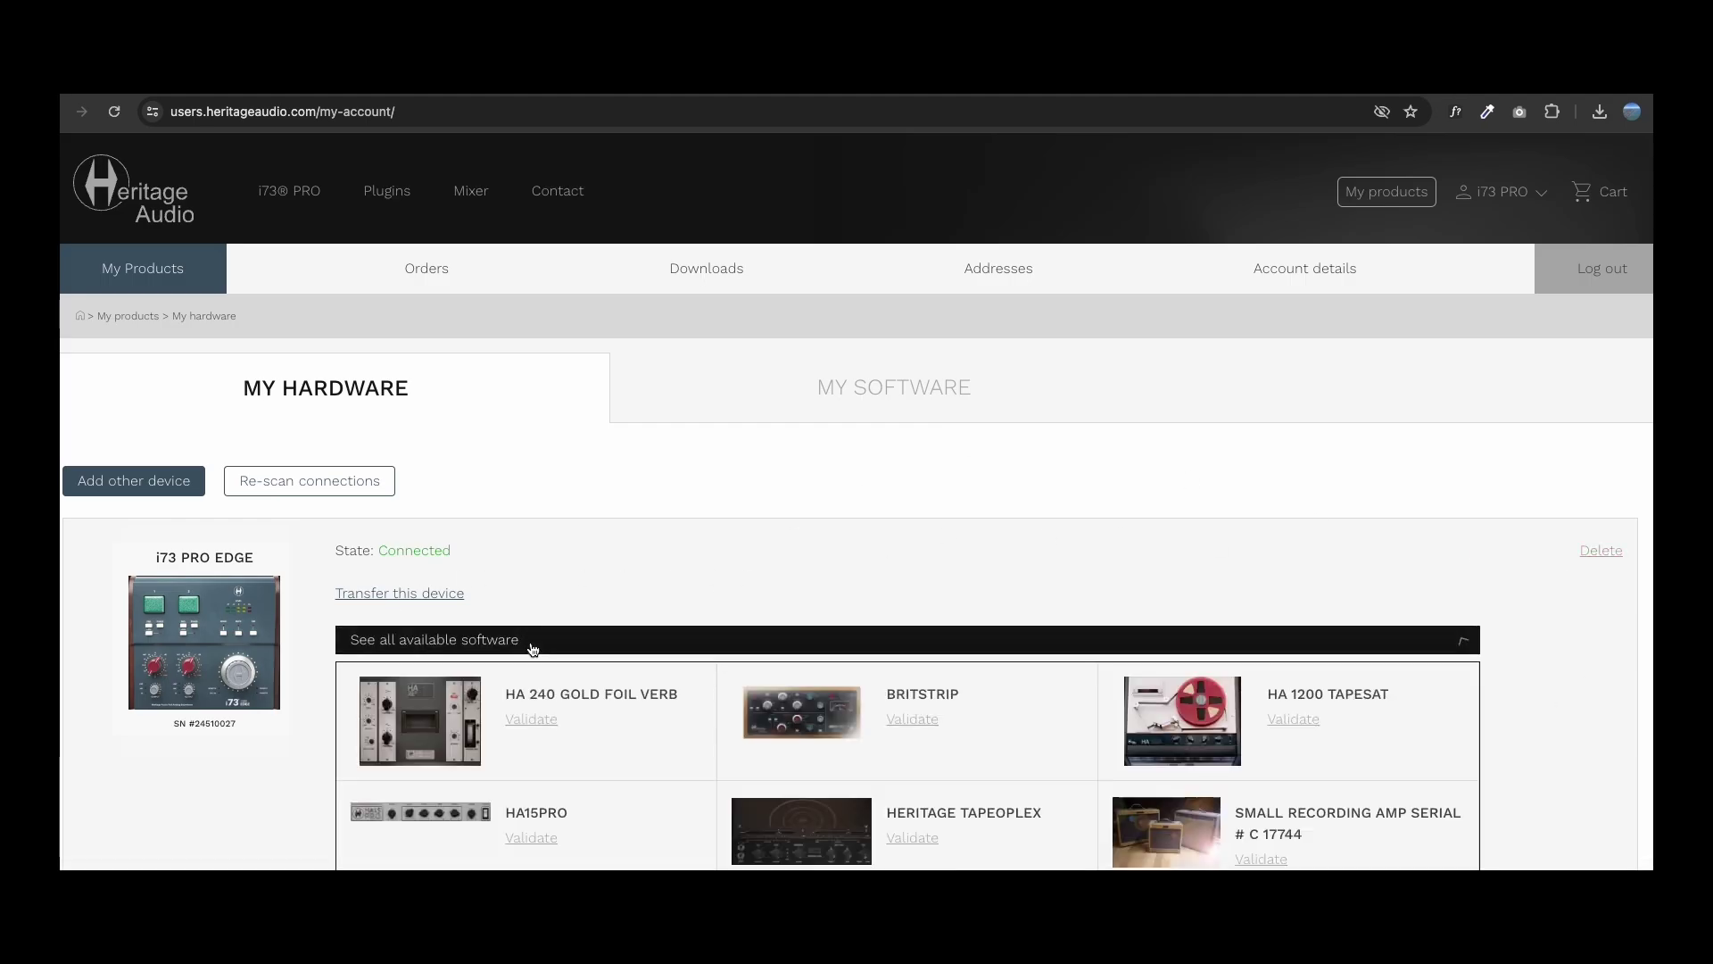
scroll(623, 379, down, 2)
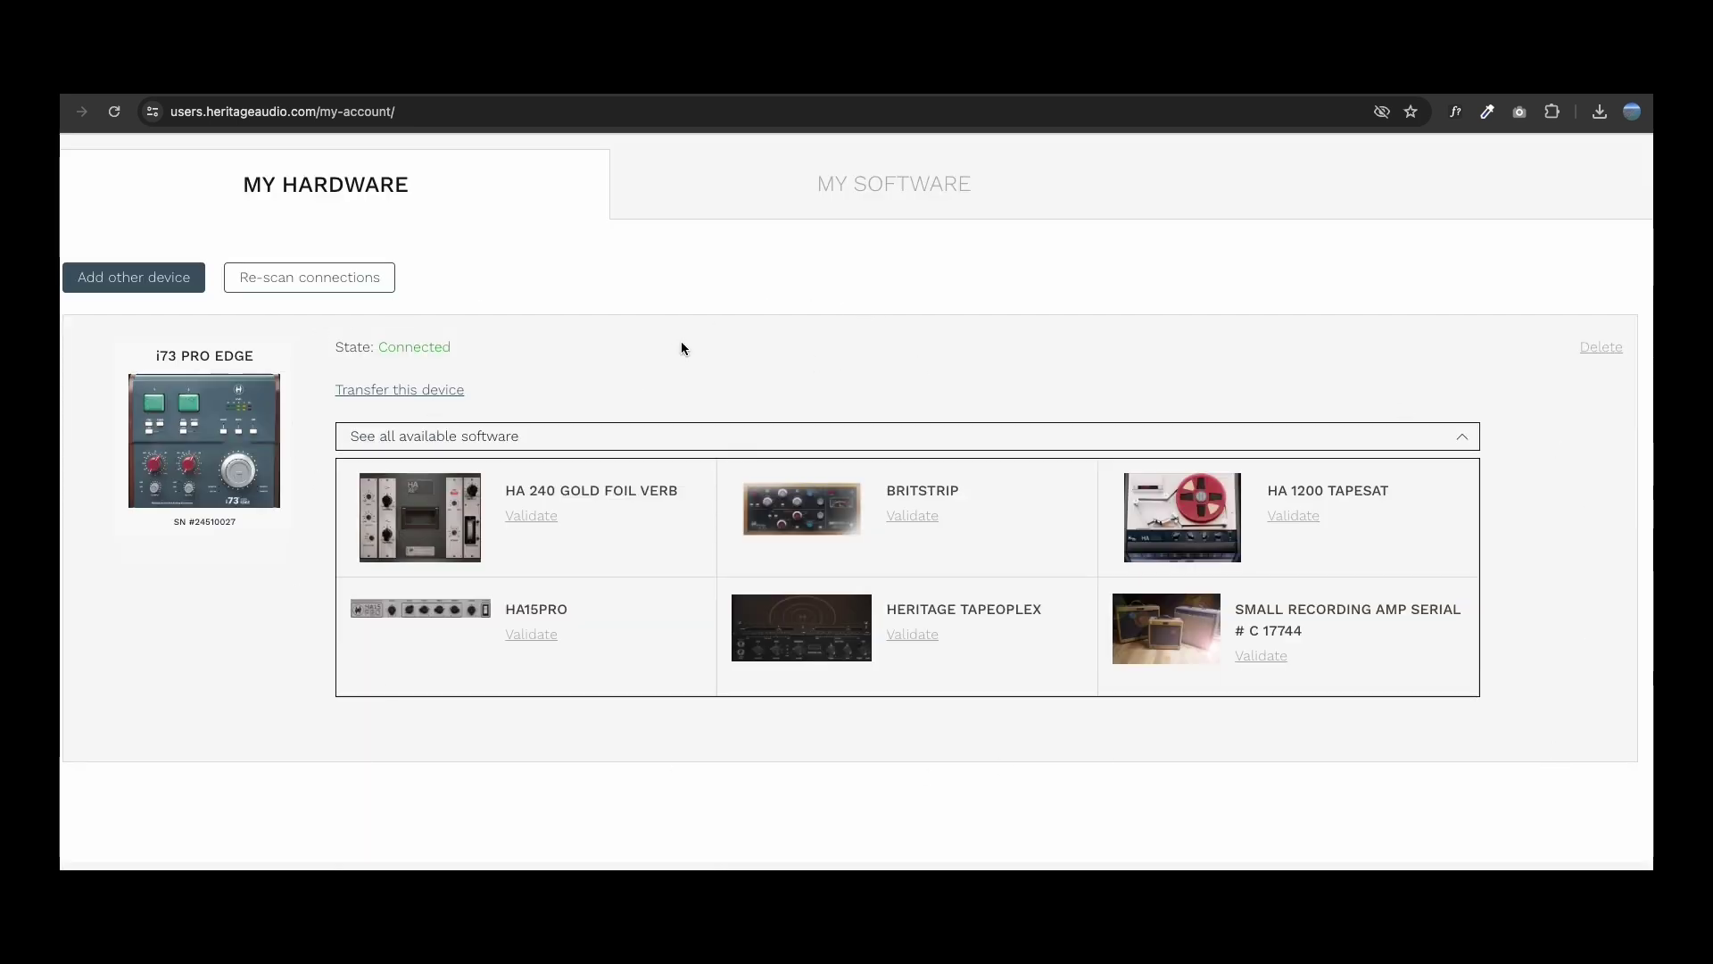
scroll(907, 684, up, 1)
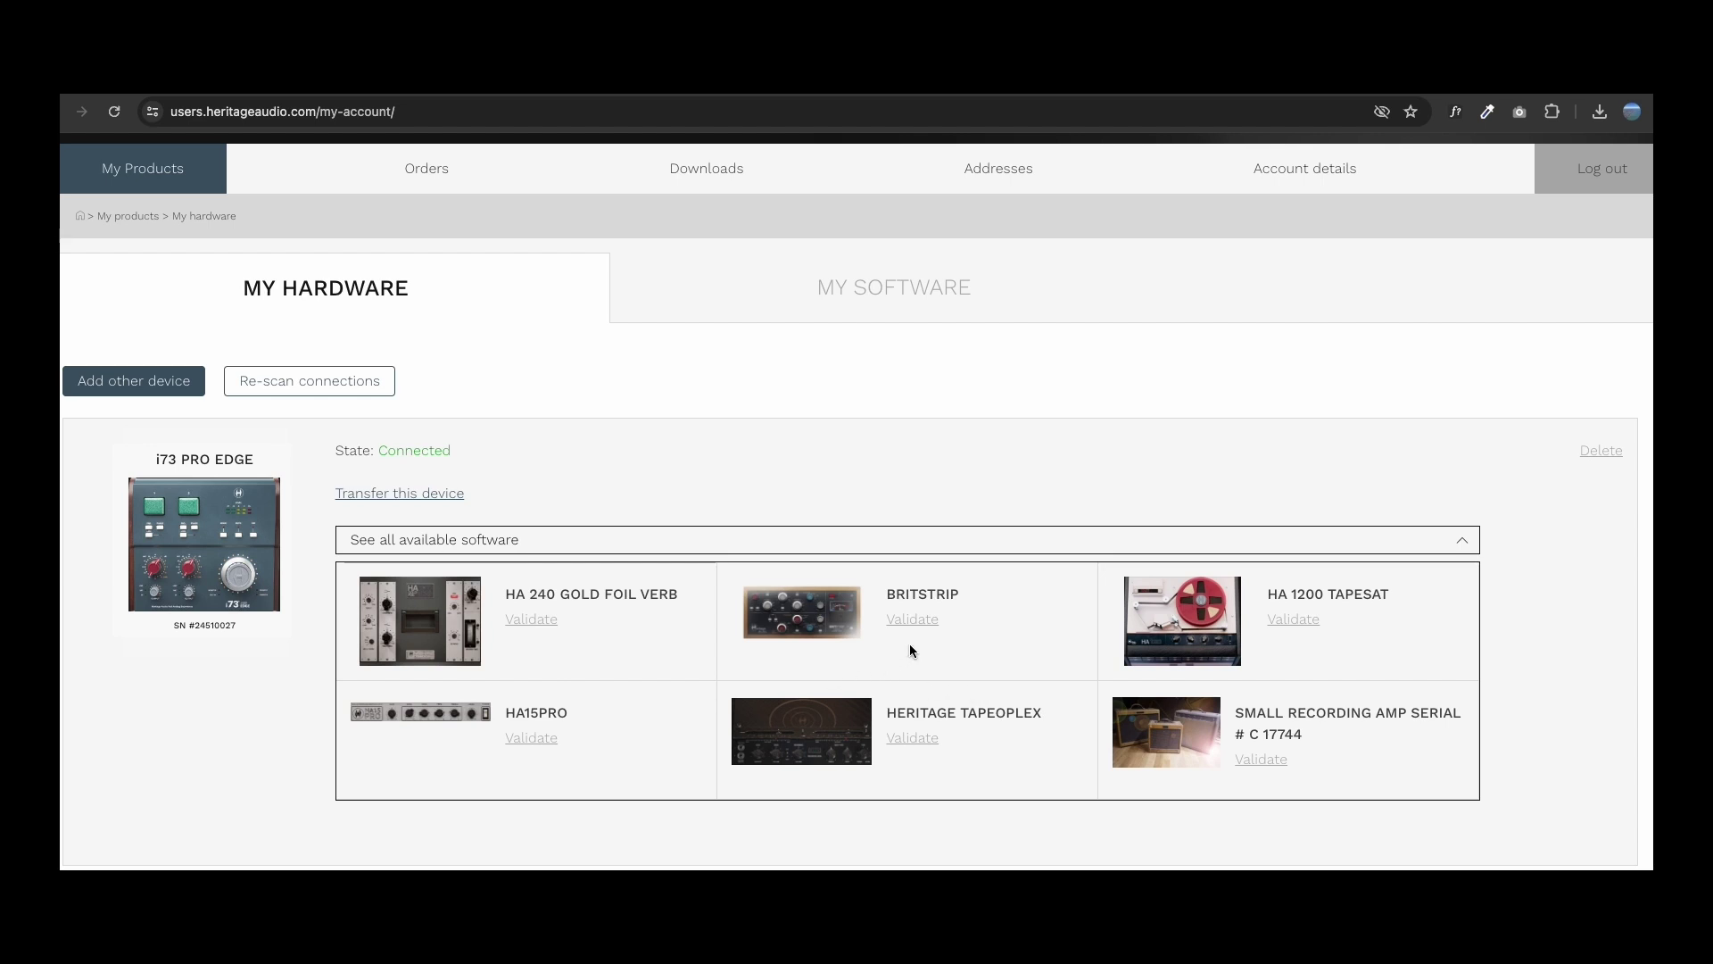
scroll(931, 627, up, 1)
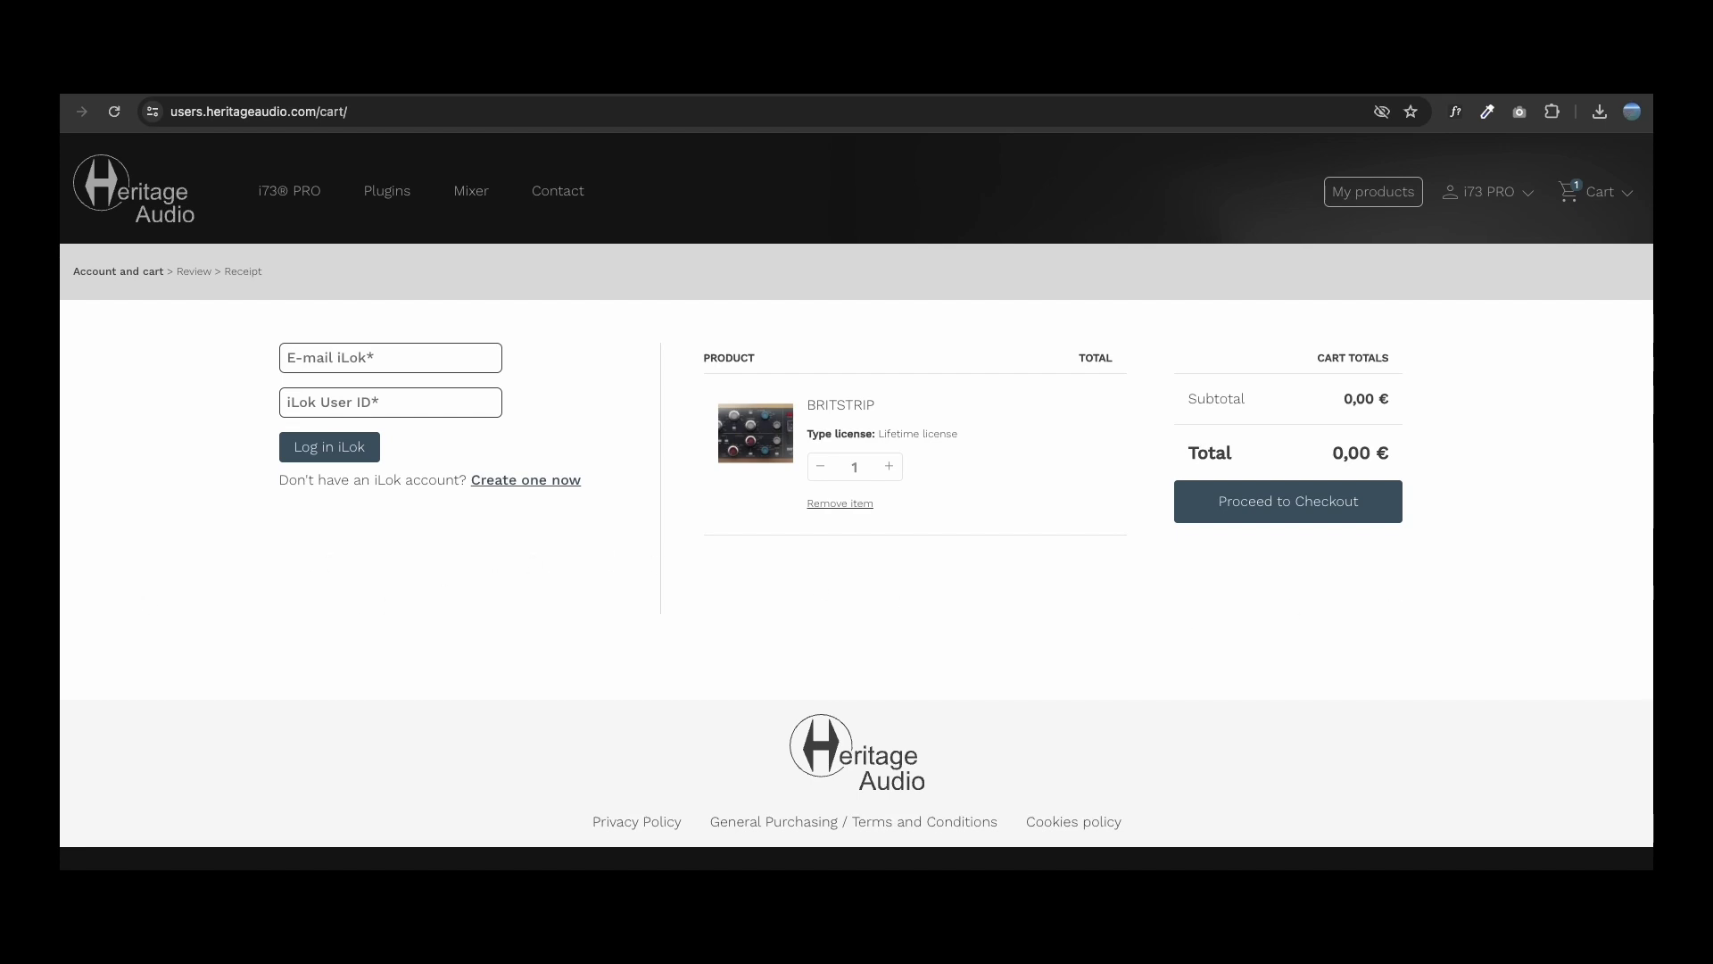
Log in to iLok with the saved user ID and password, then check out the free BRITSTRIP licence.
click(390, 402)
click(398, 447)
click(344, 448)
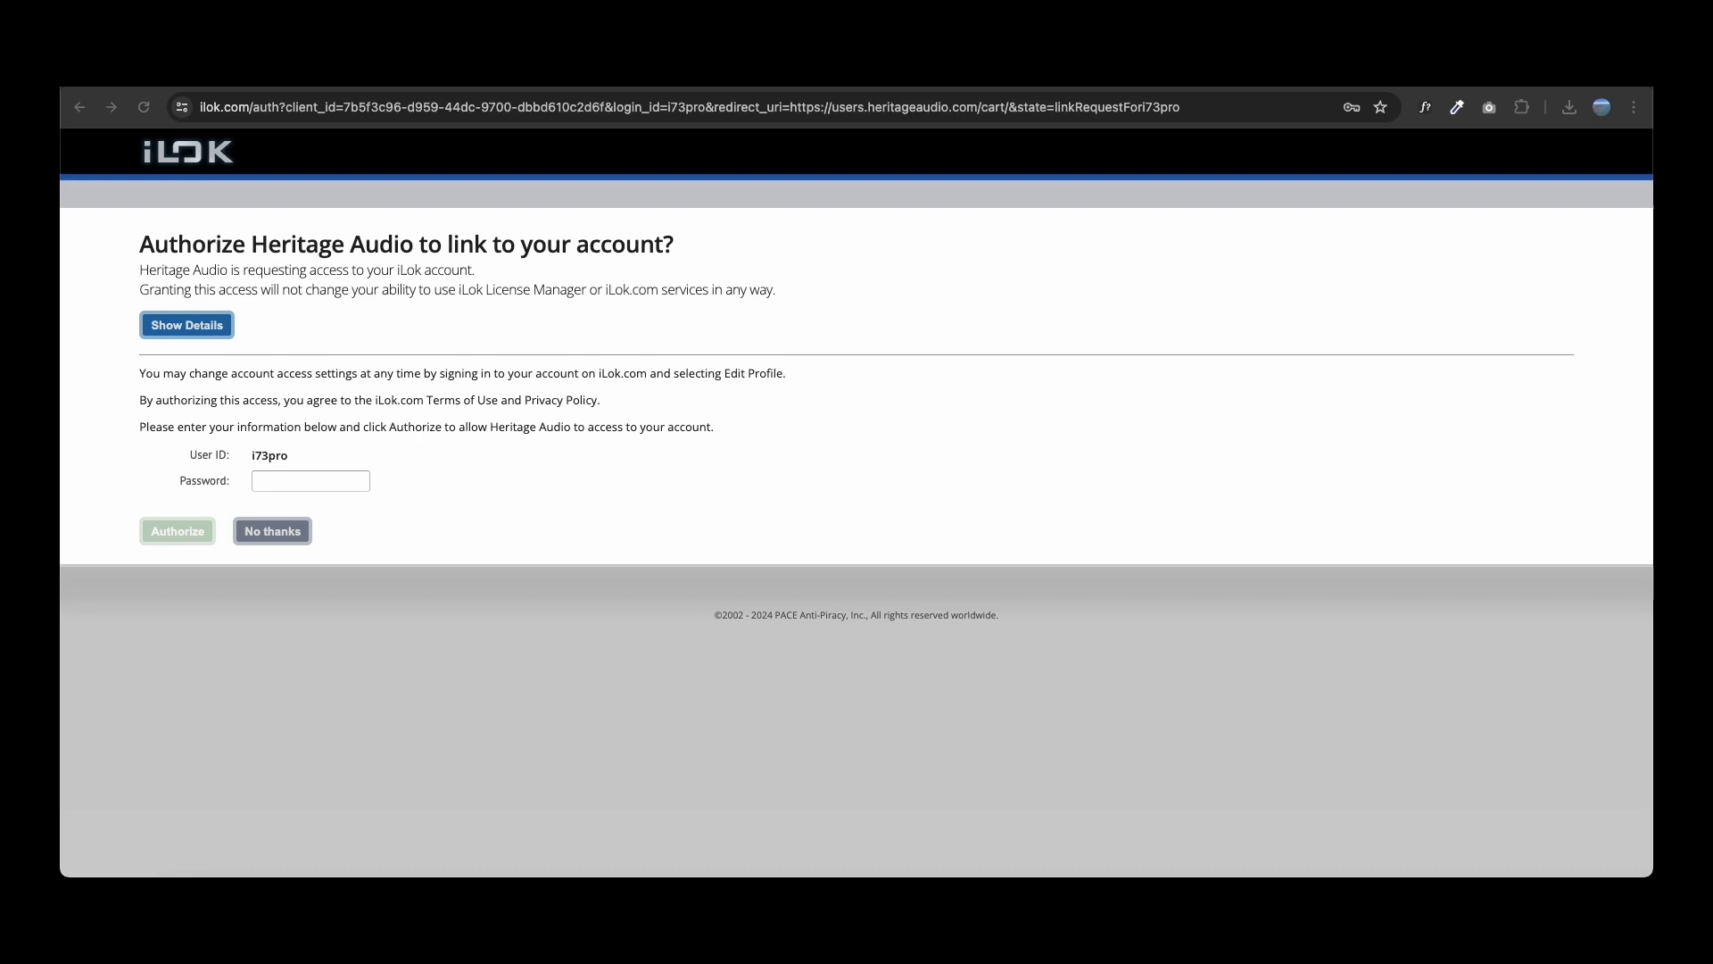
key(Return)
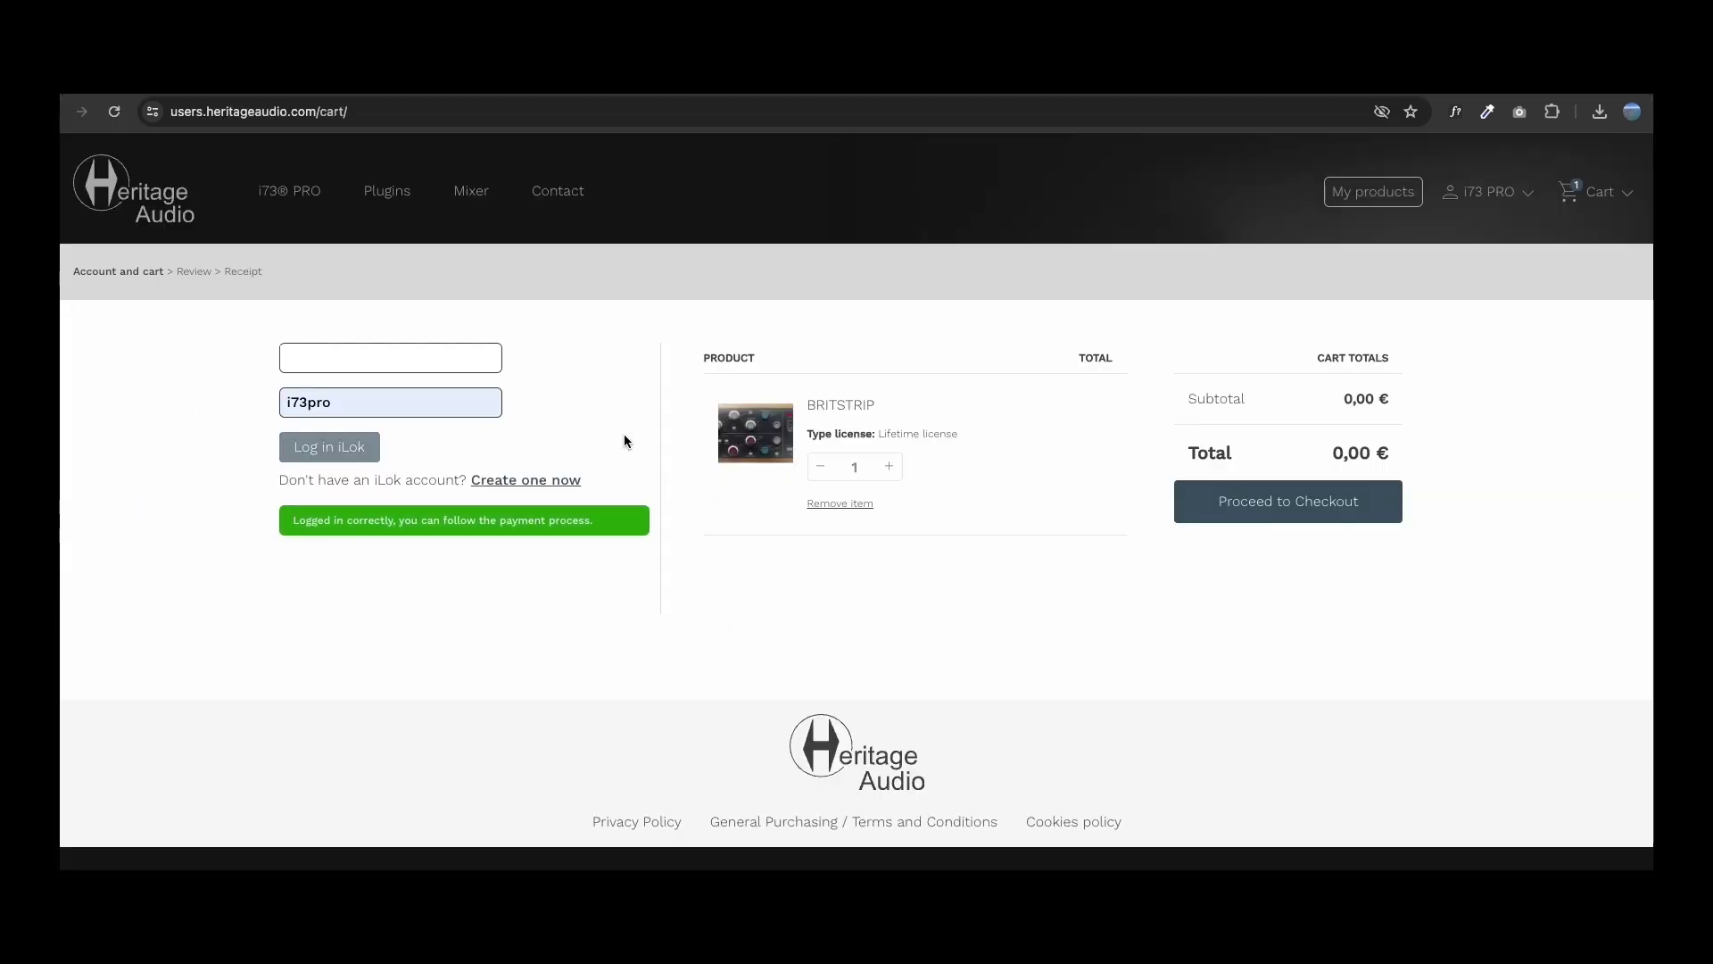
click(1292, 503)
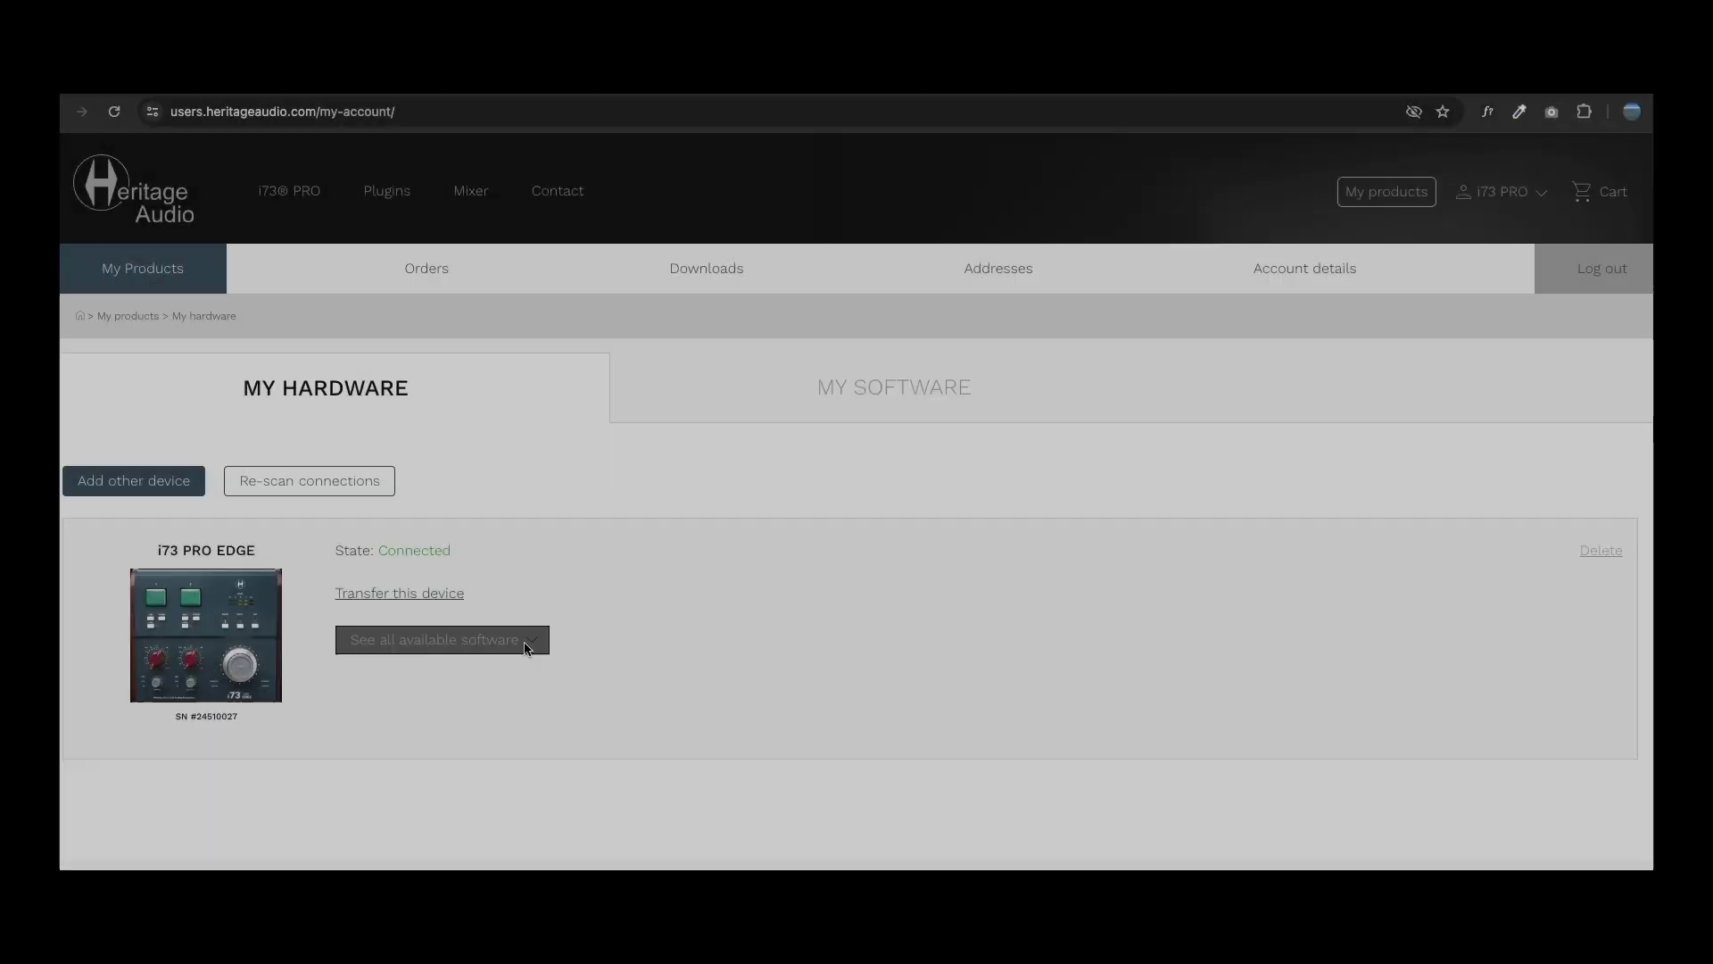
Activate the BRITSTRIP DSP on the i73 PRO EDGE from its available software list.
click(526, 642)
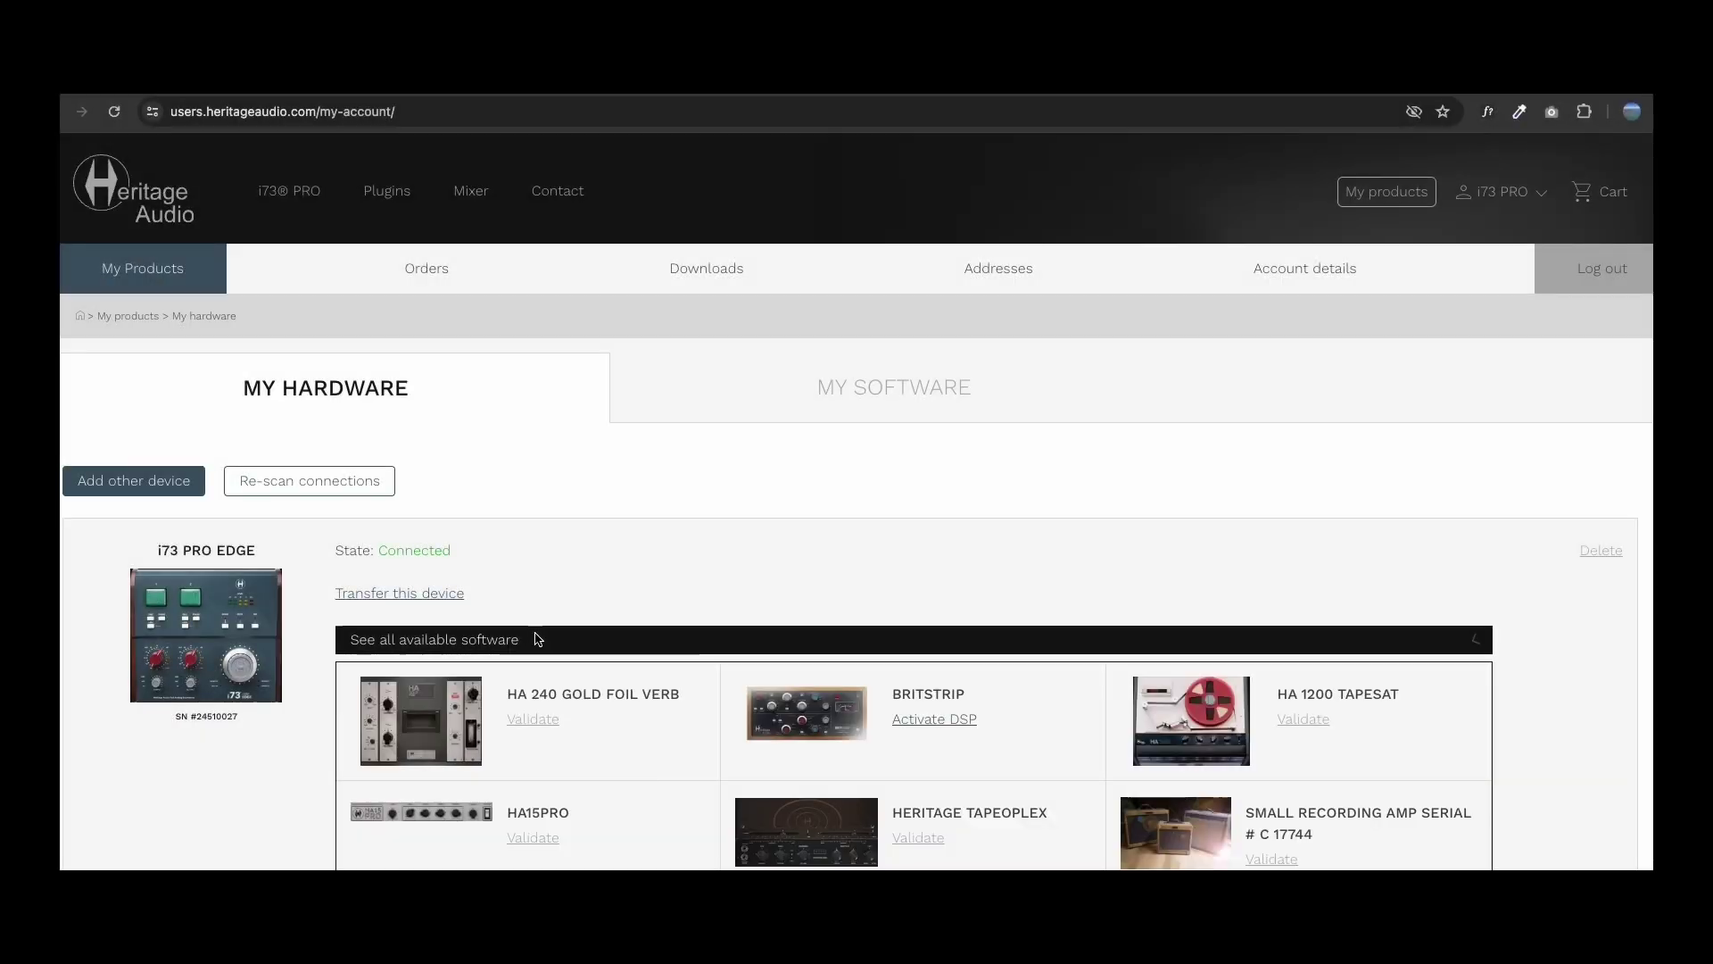
click(928, 720)
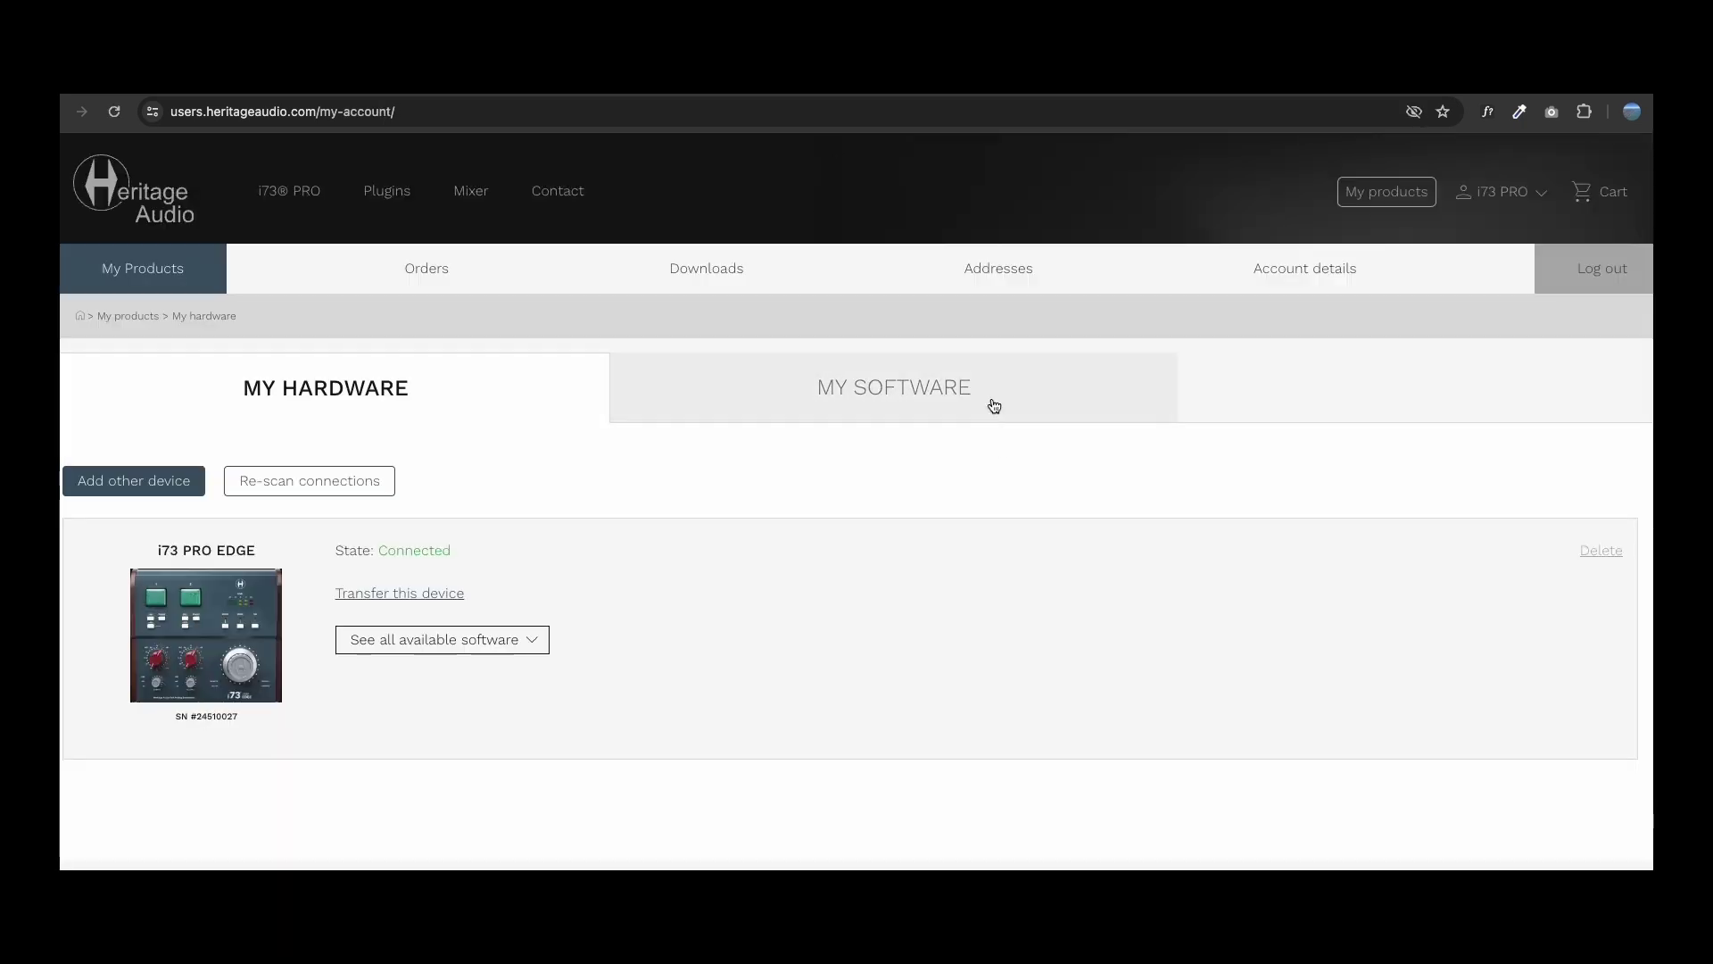
click(528, 641)
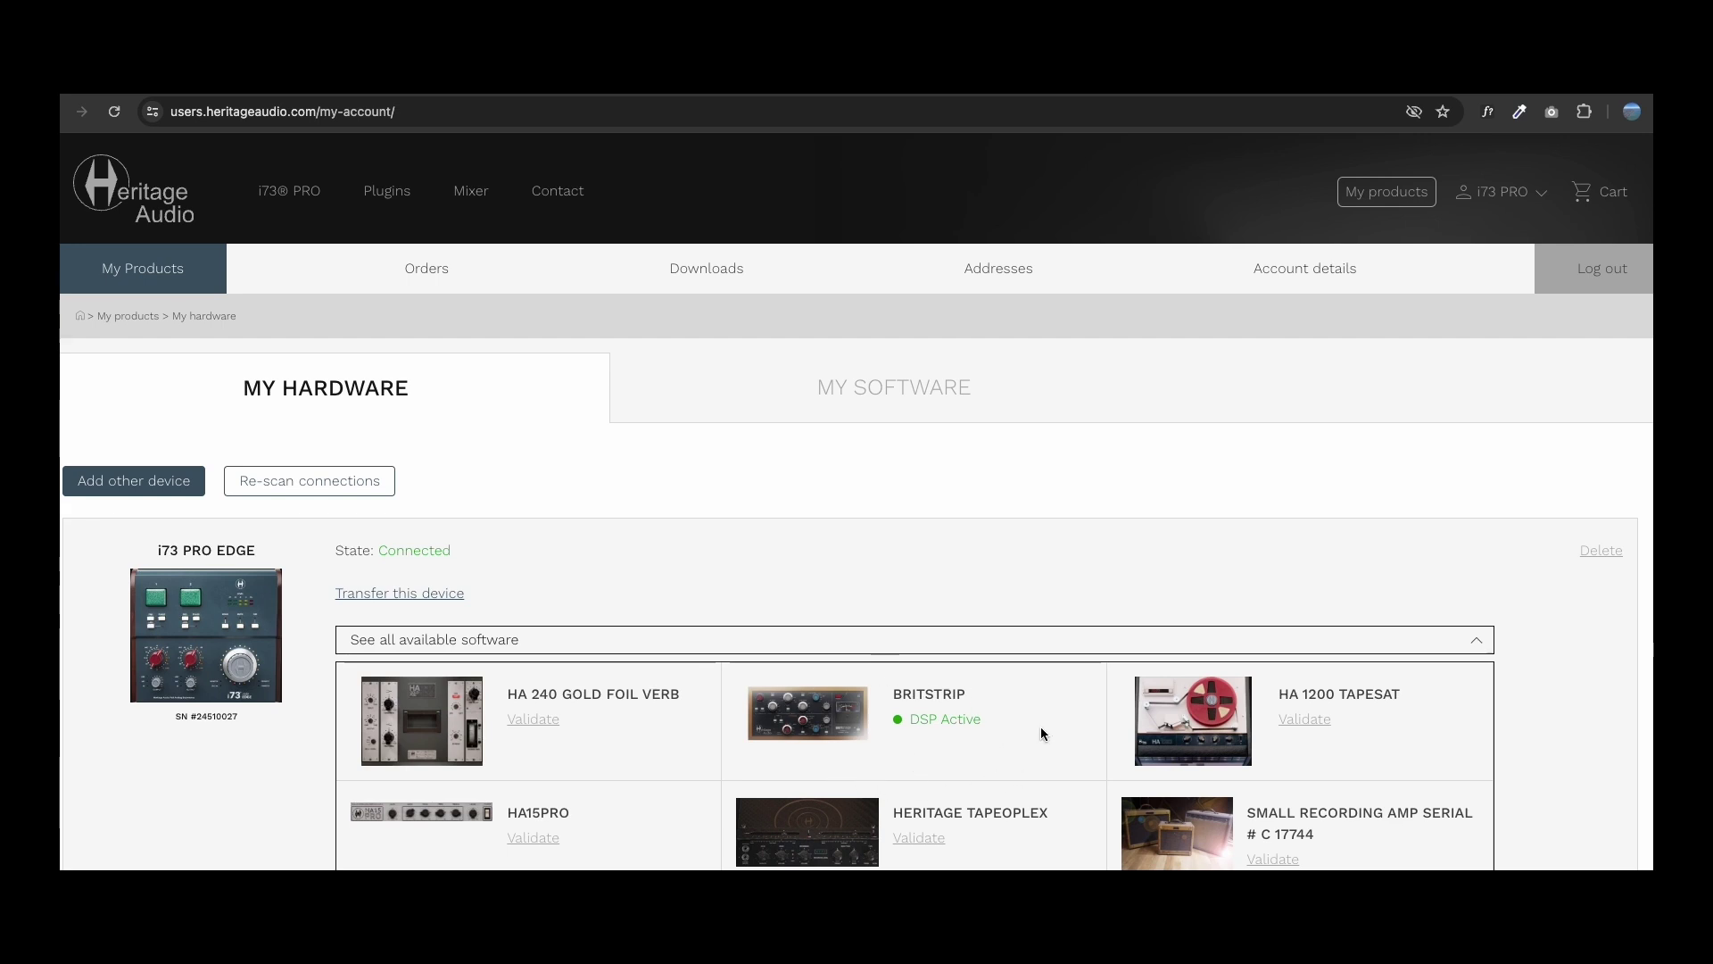
Confirm BritStrip shows DSP active under My Software, then return to My Hardware.
click(861, 387)
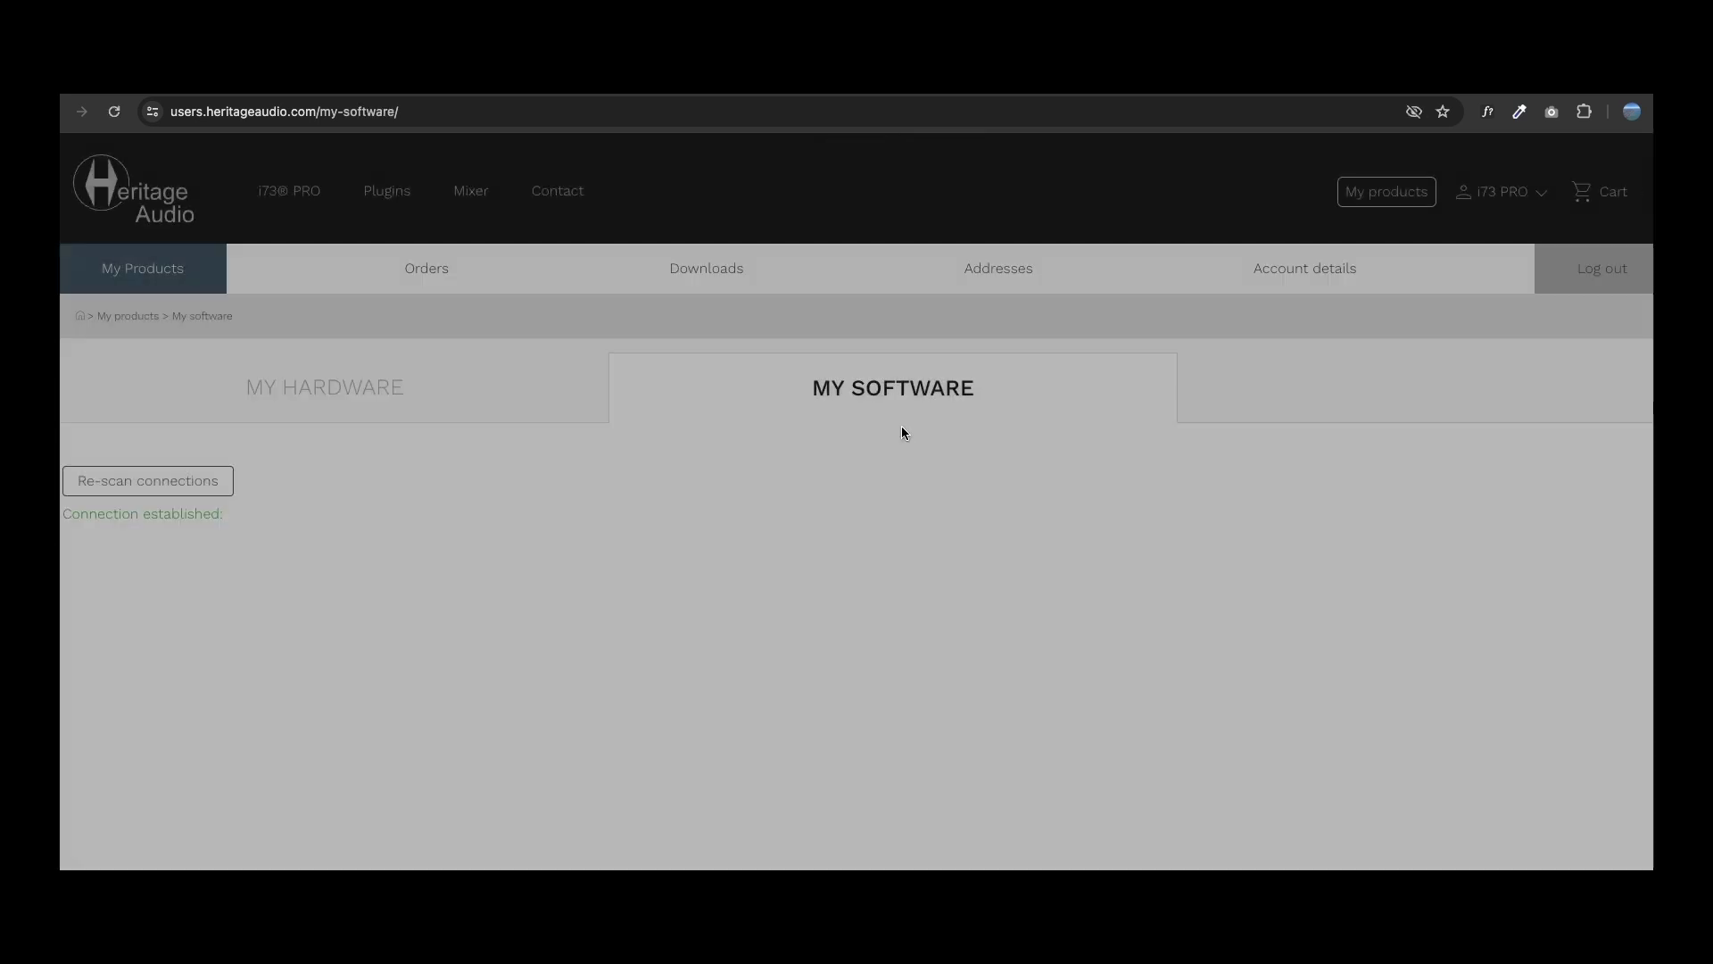
scroll(318, 518, down, 3)
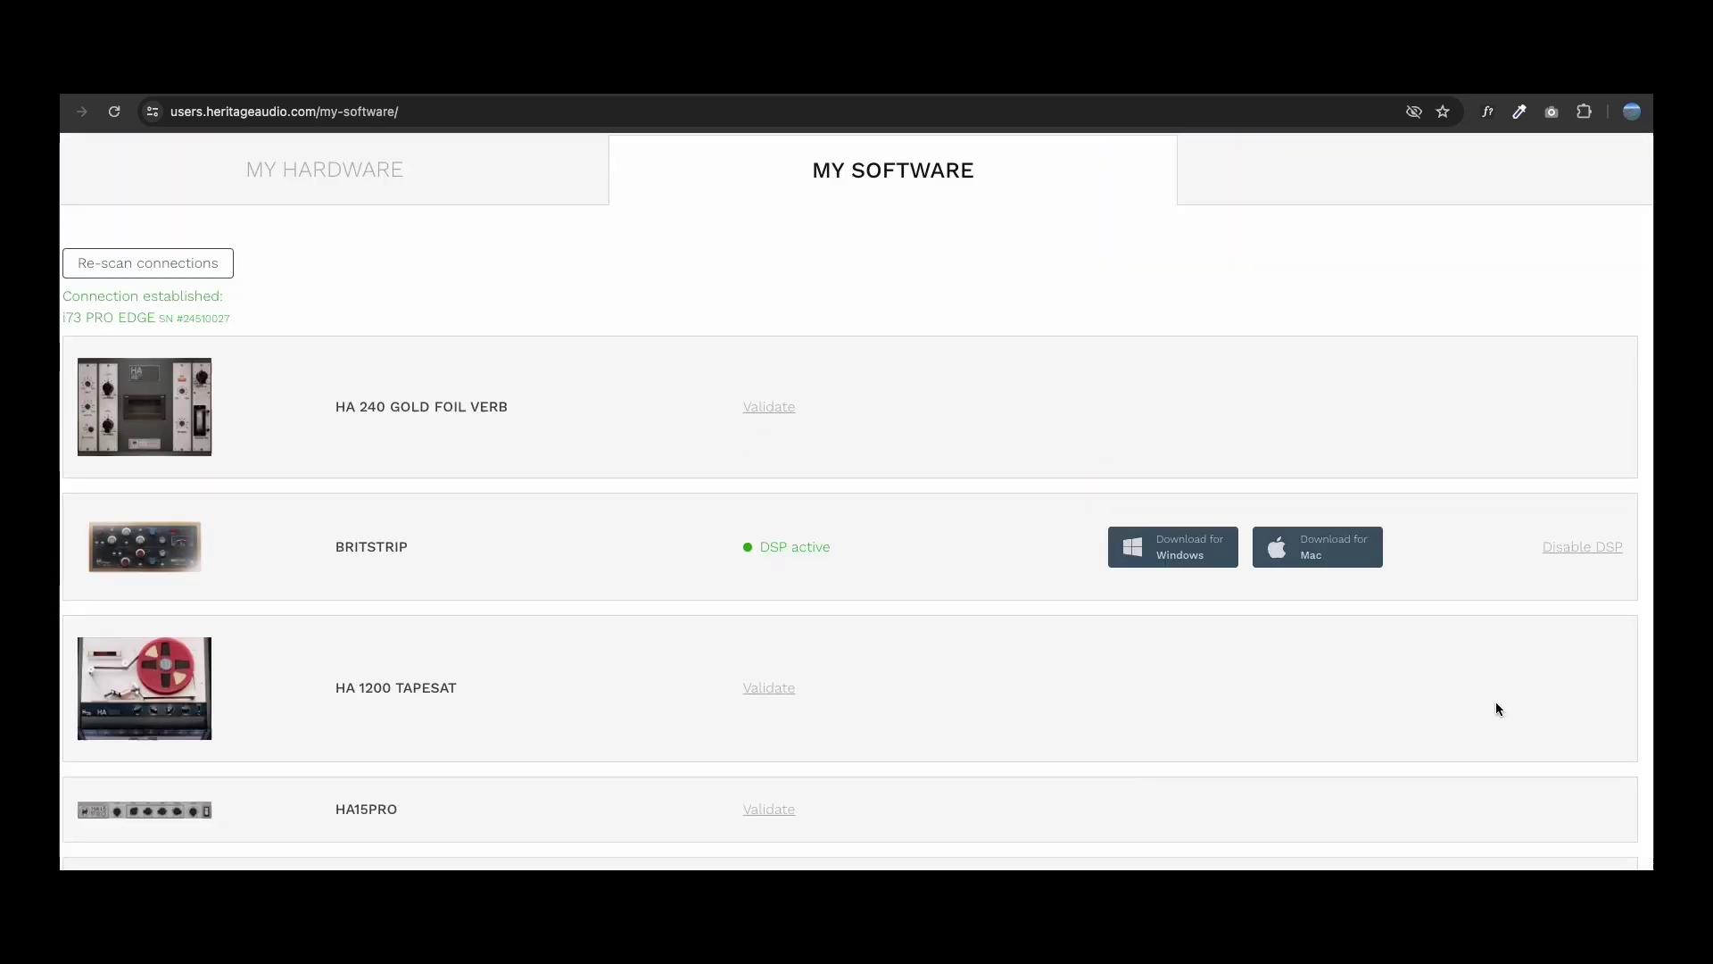
scroll(1308, 592, up, 3)
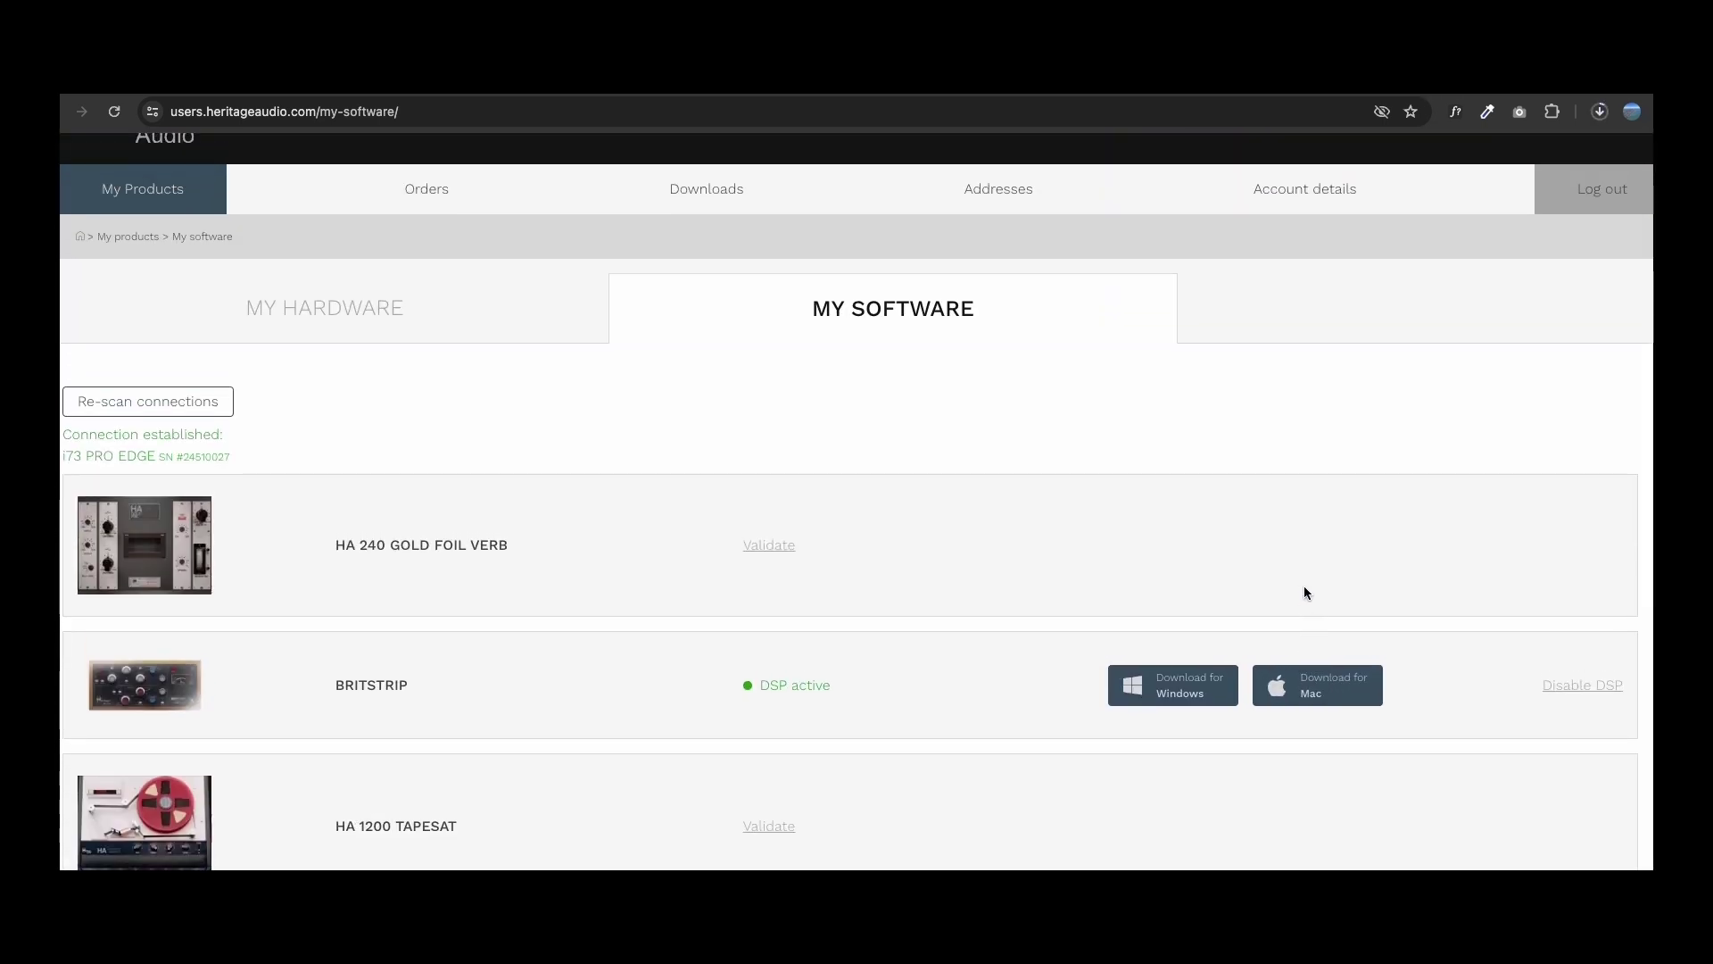
scroll(1304, 586, up, 2)
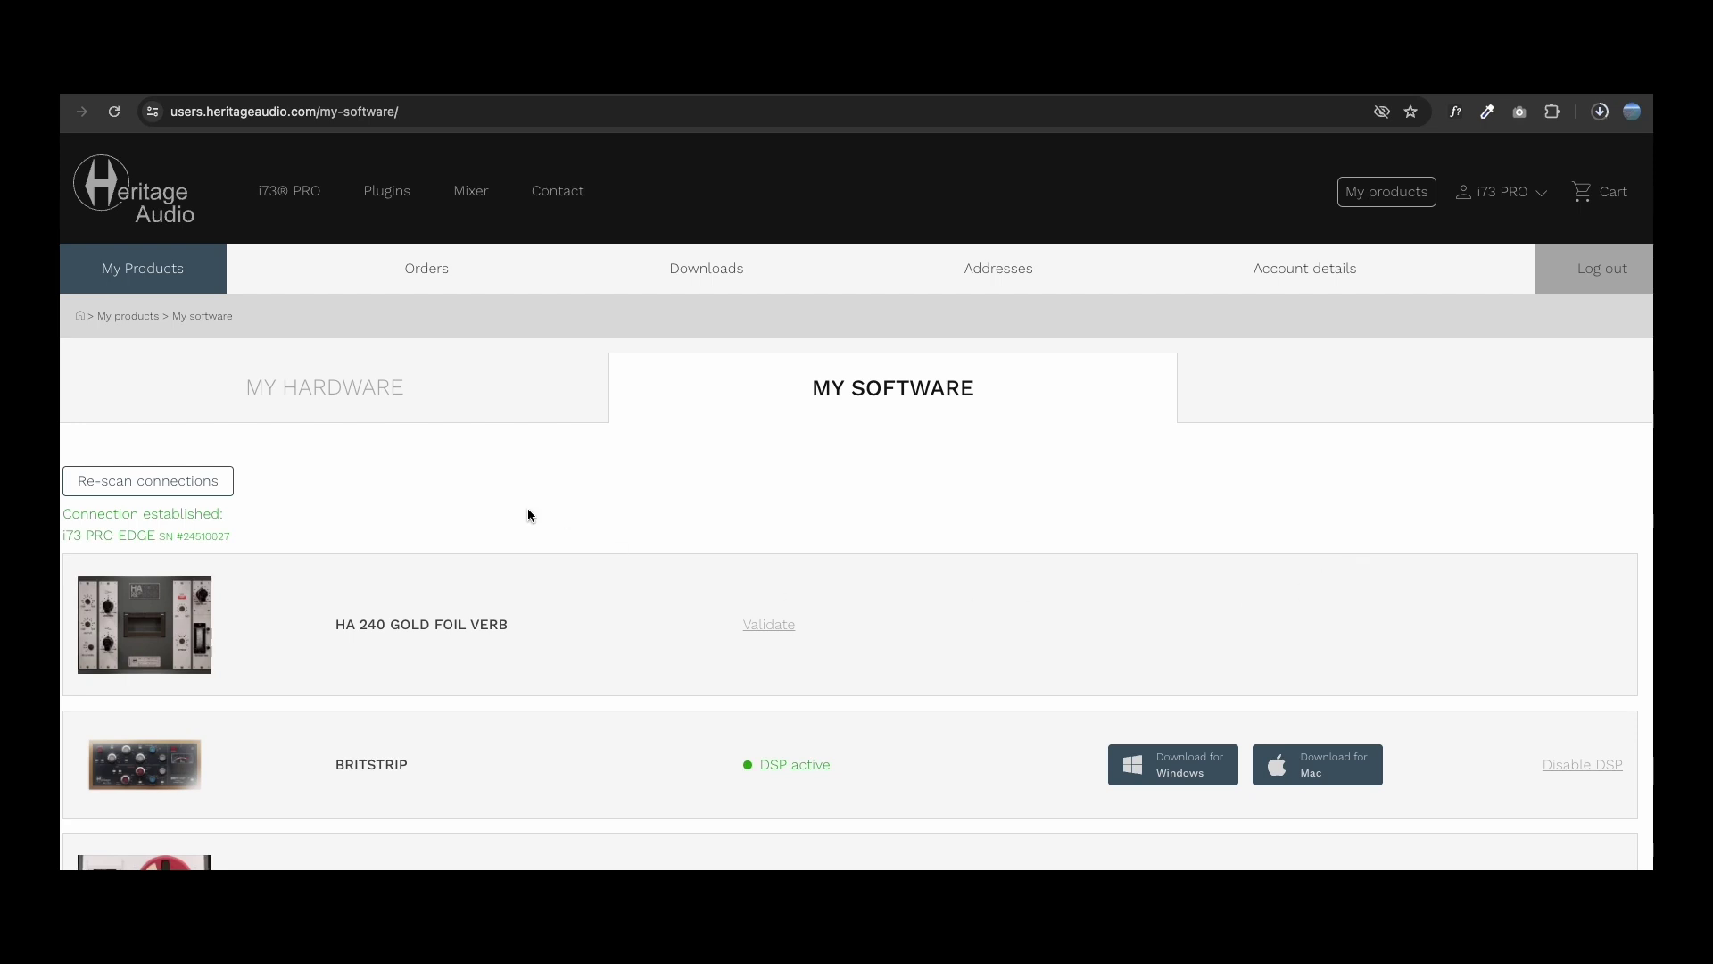
click(367, 391)
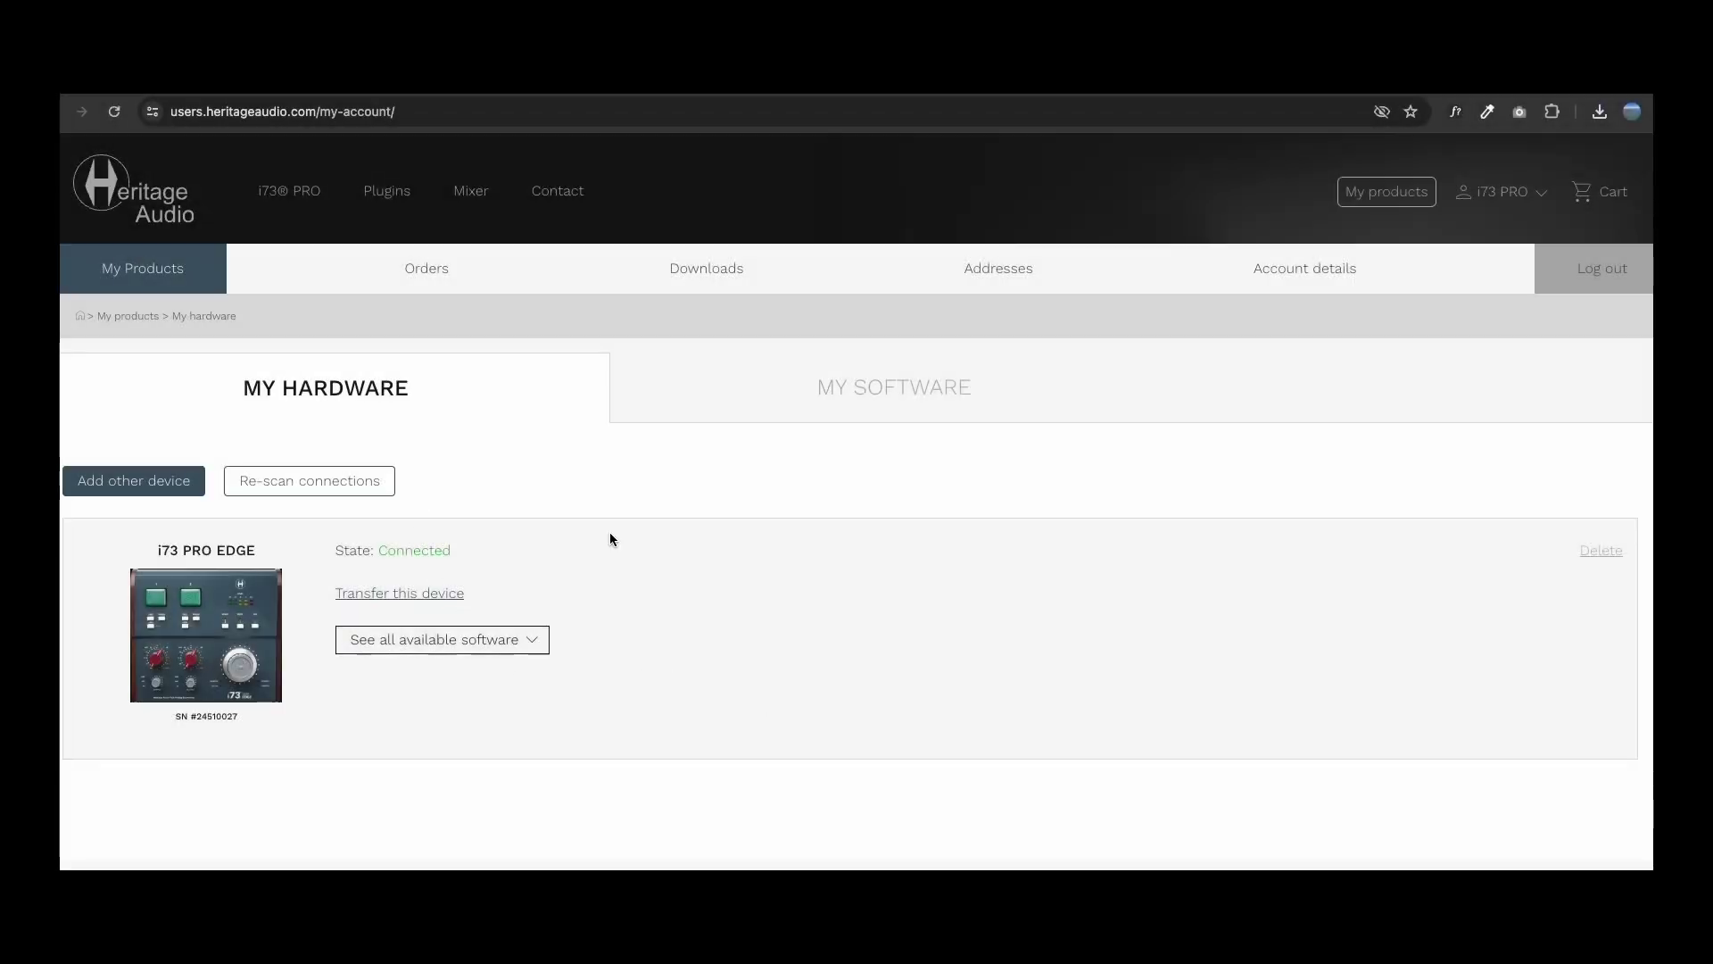
Download the Mac i73 Mixer from Downloads and install it with administrator authorization.
click(716, 268)
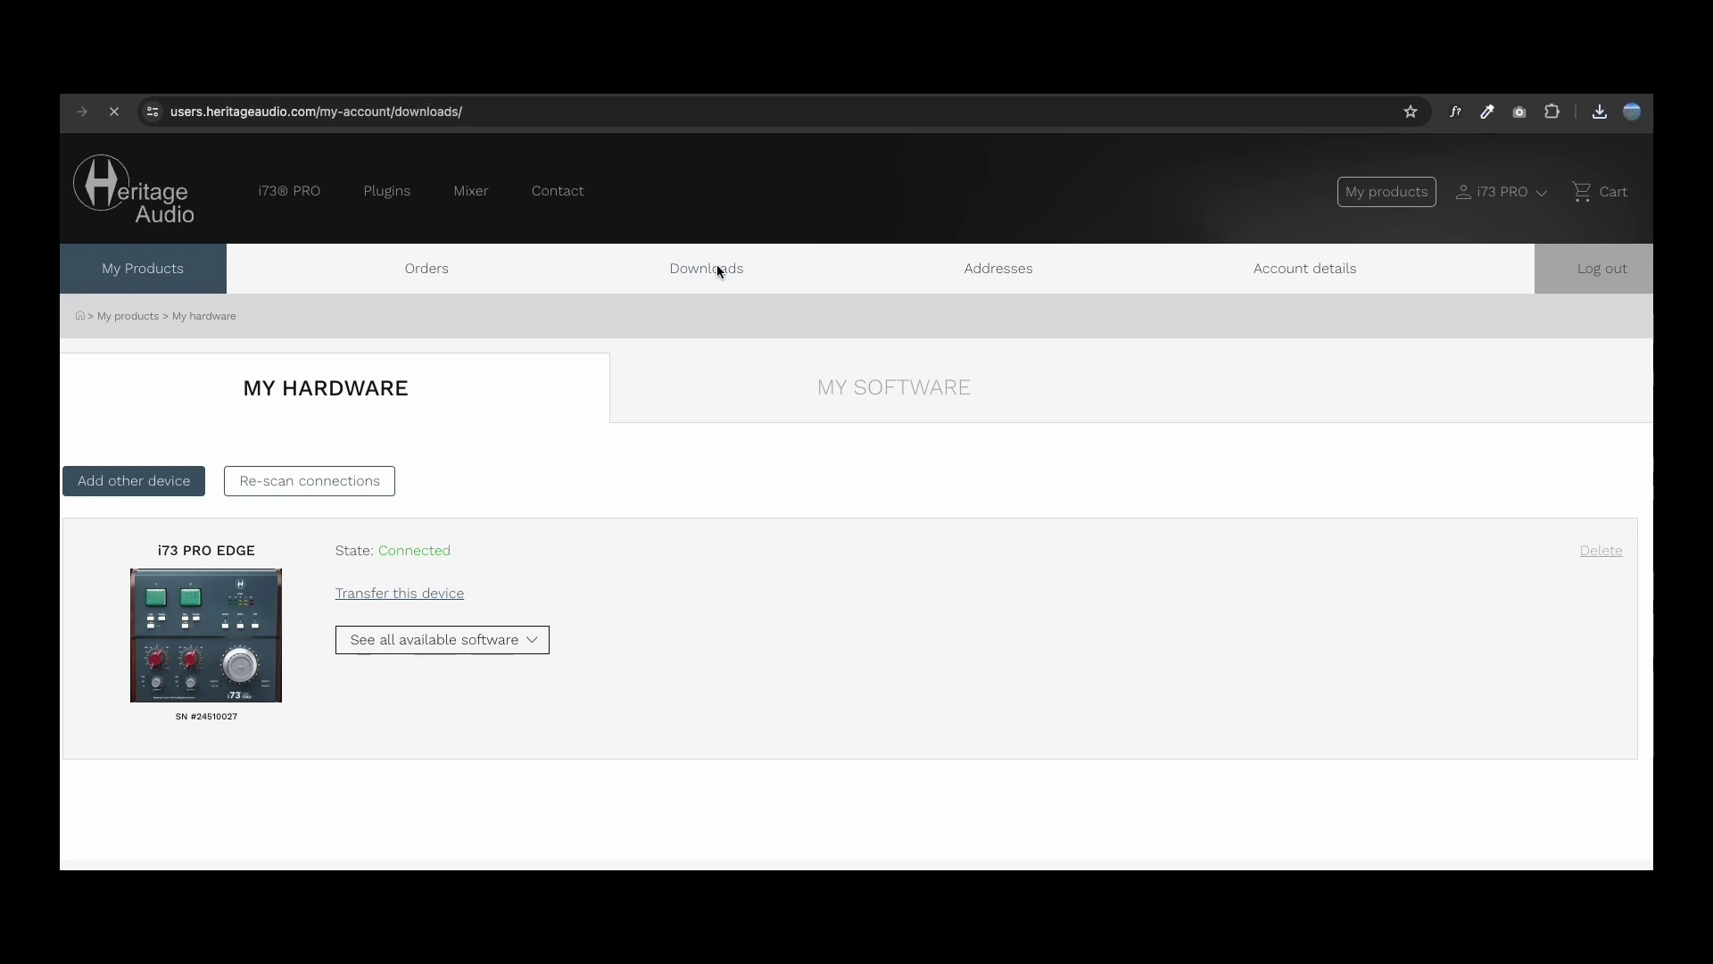
scroll(639, 421, down, 3)
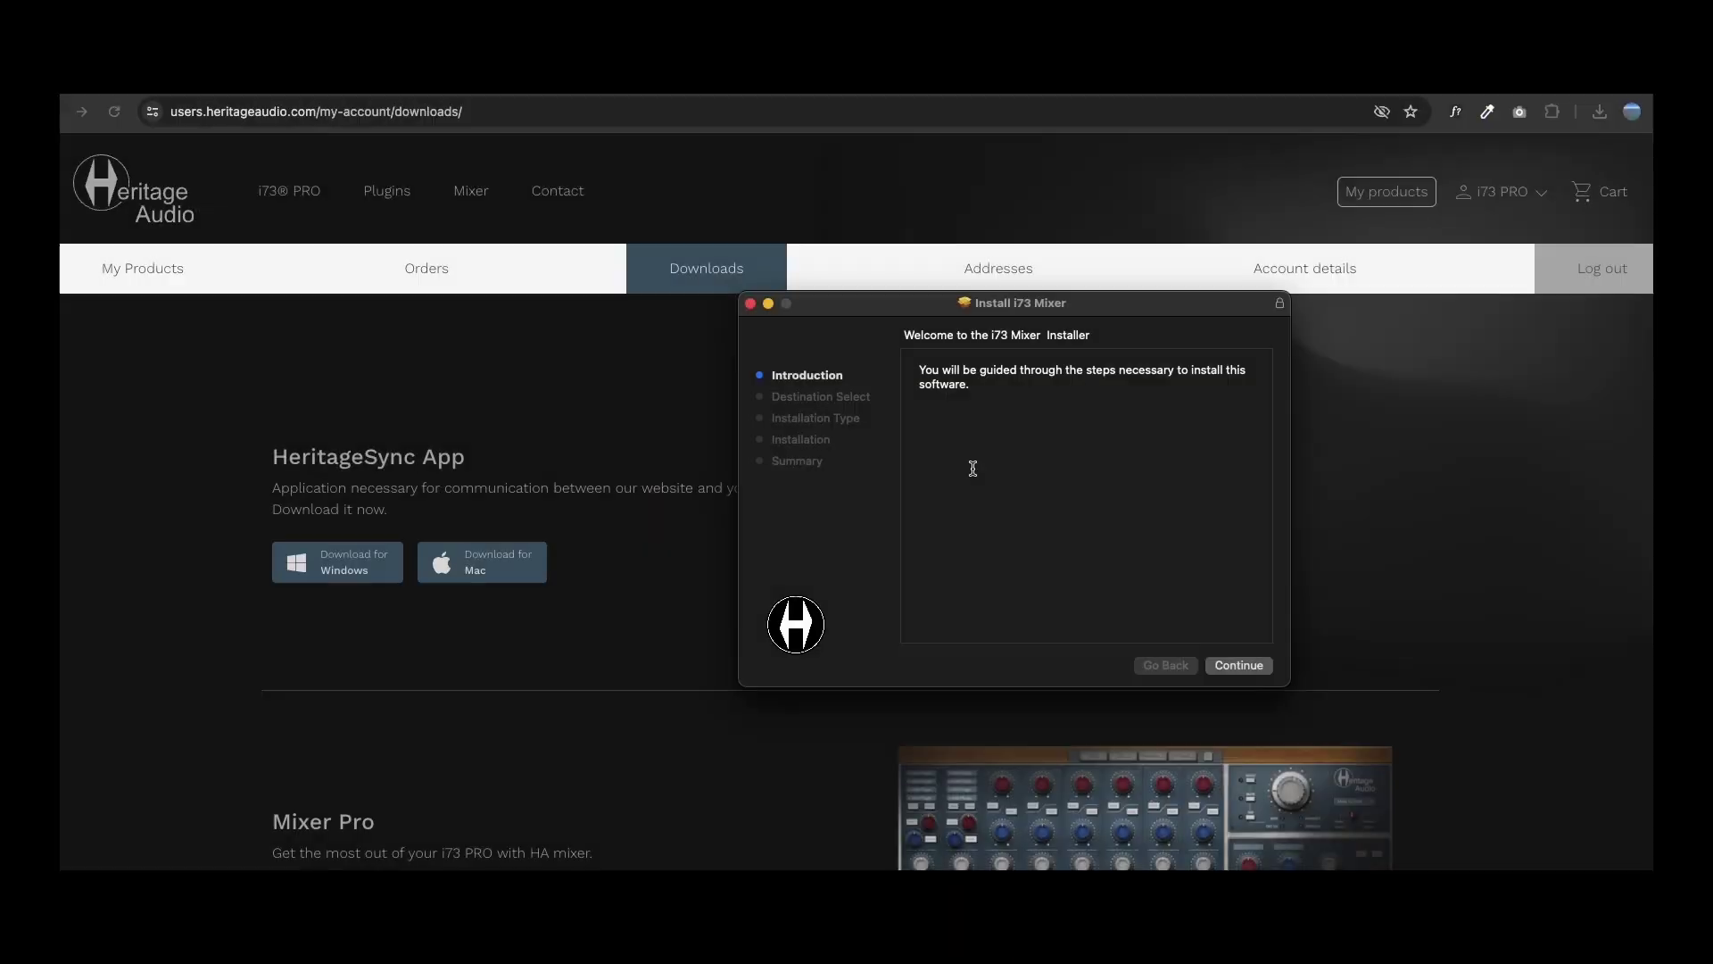
click(1226, 670)
click(1242, 666)
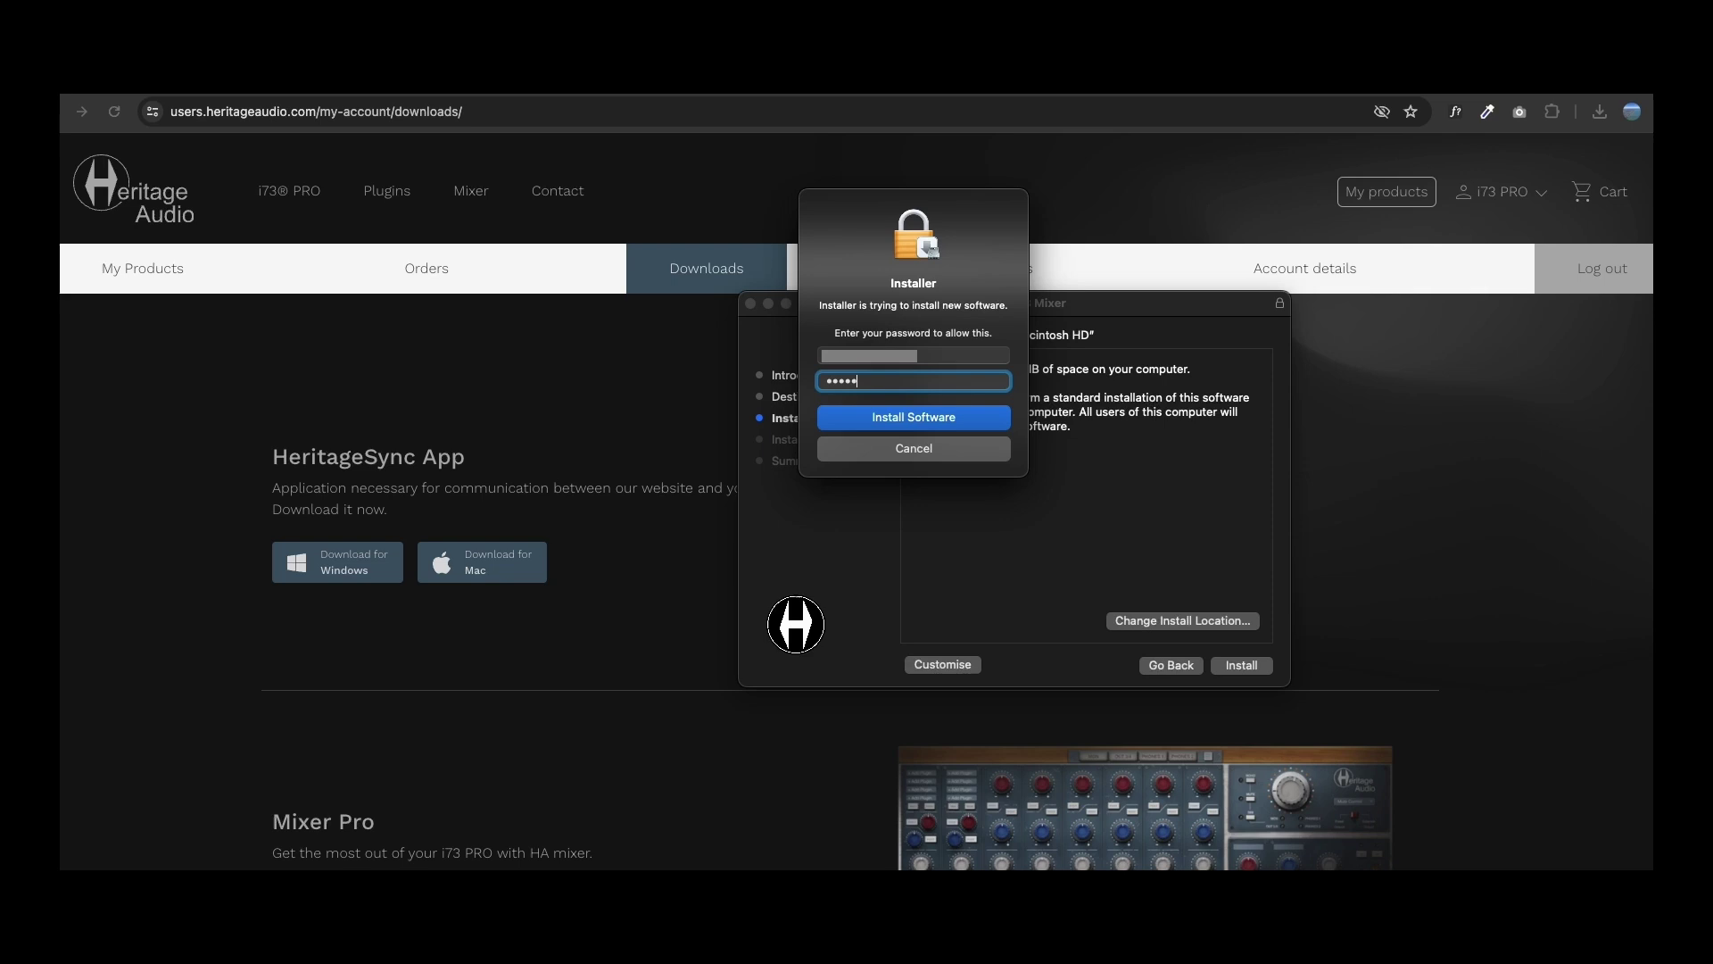
key(Return)
click(1242, 667)
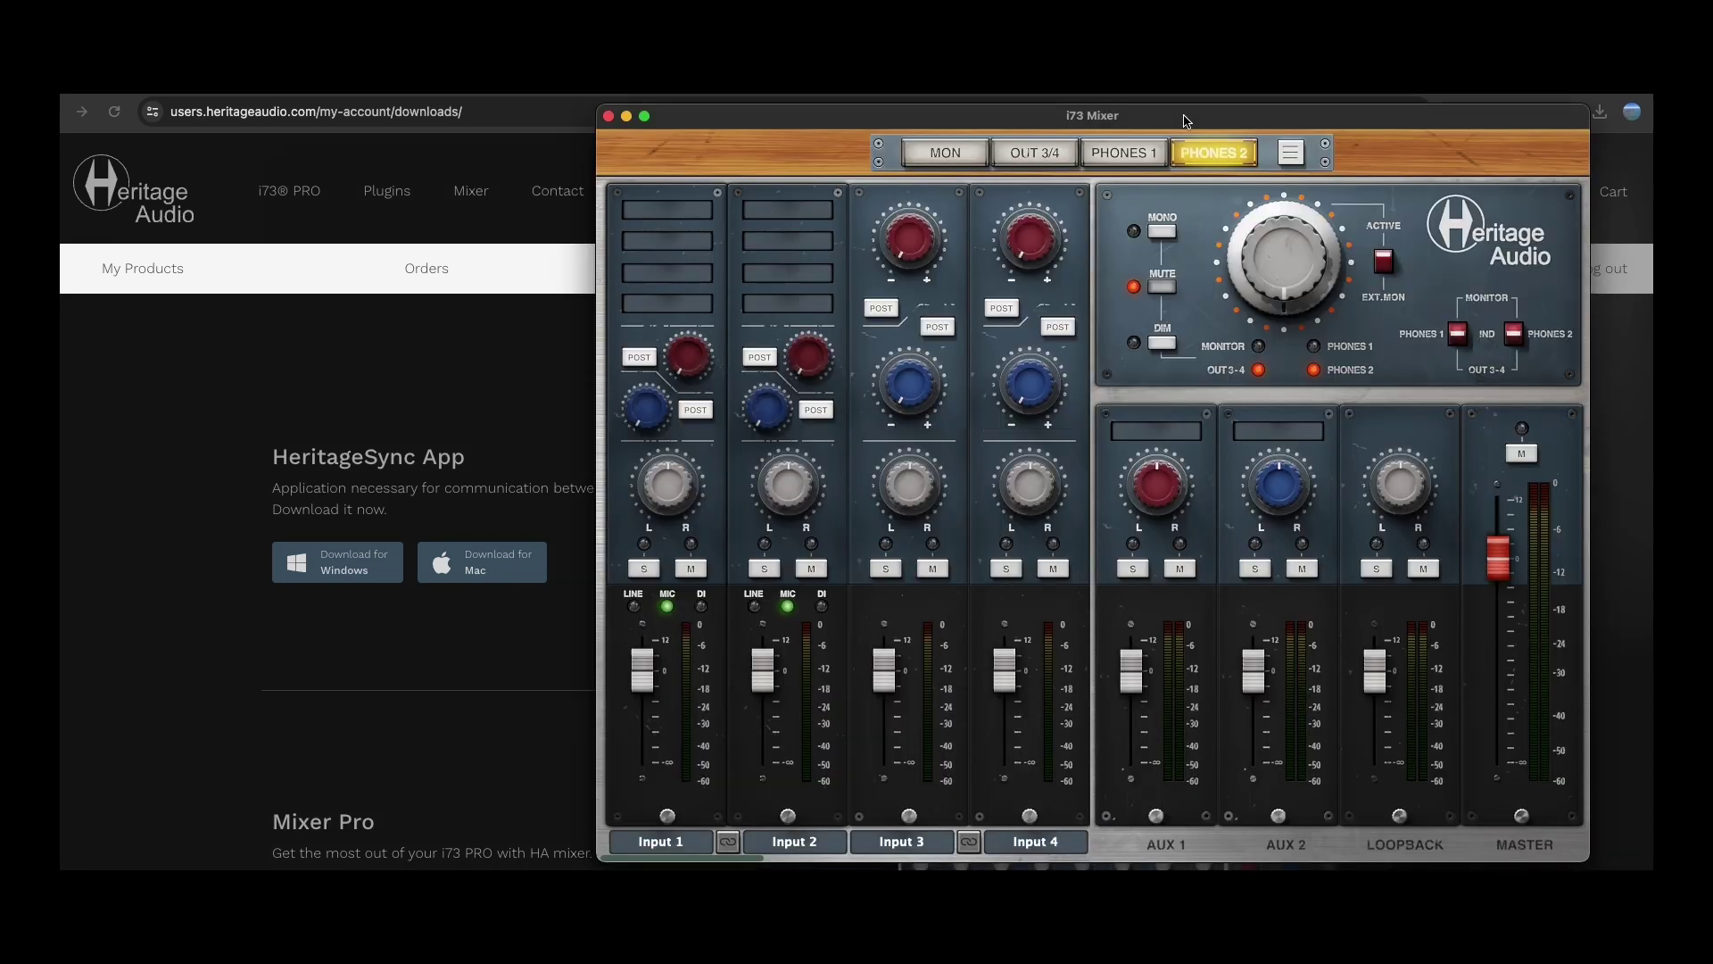
Step through the PHONES 1 and OUT 3/4 mixes, ending on the main MON mix.
click(1103, 165)
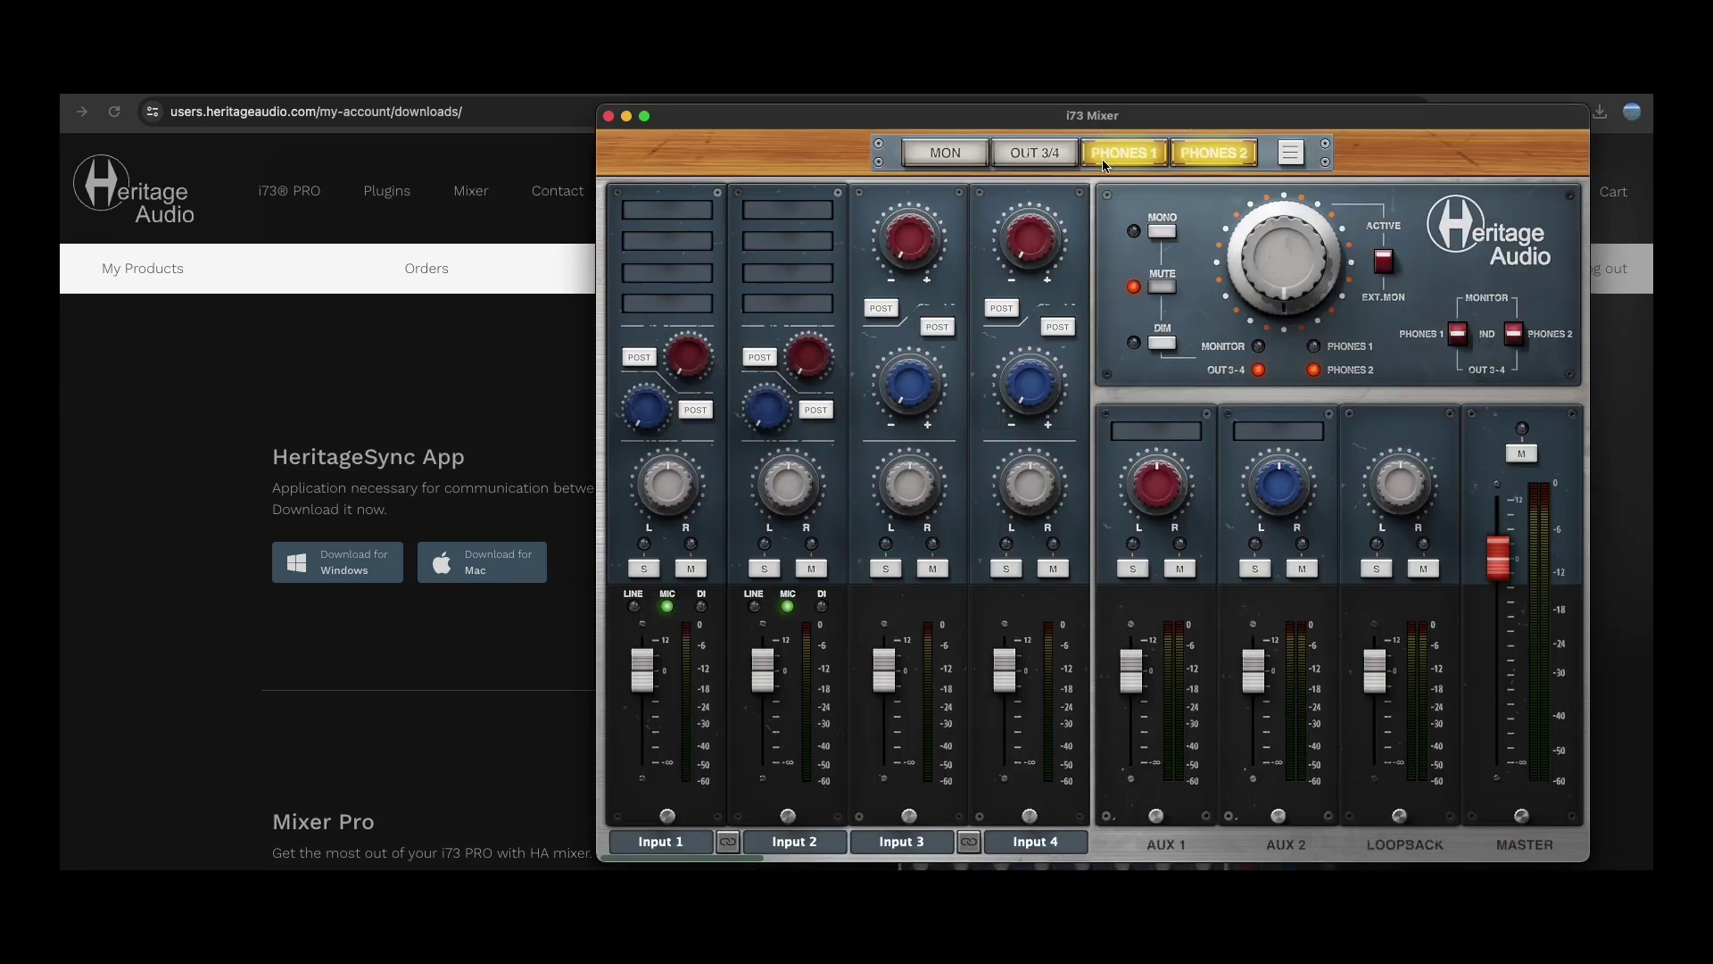
click(1036, 160)
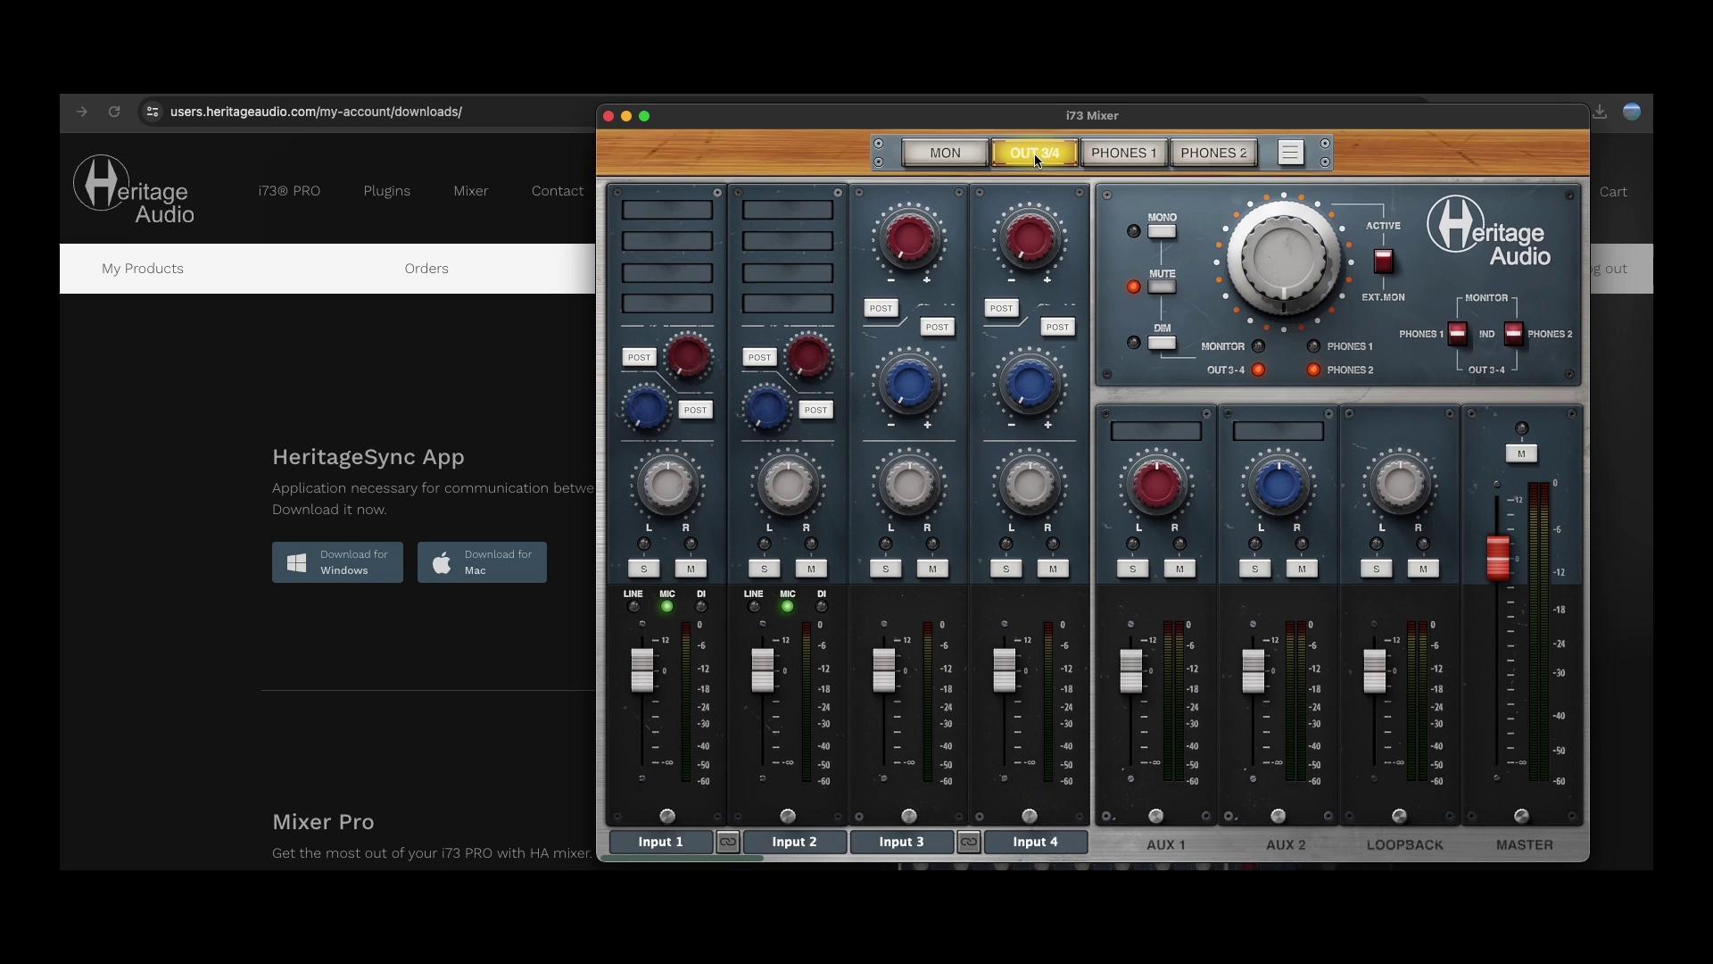
click(945, 159)
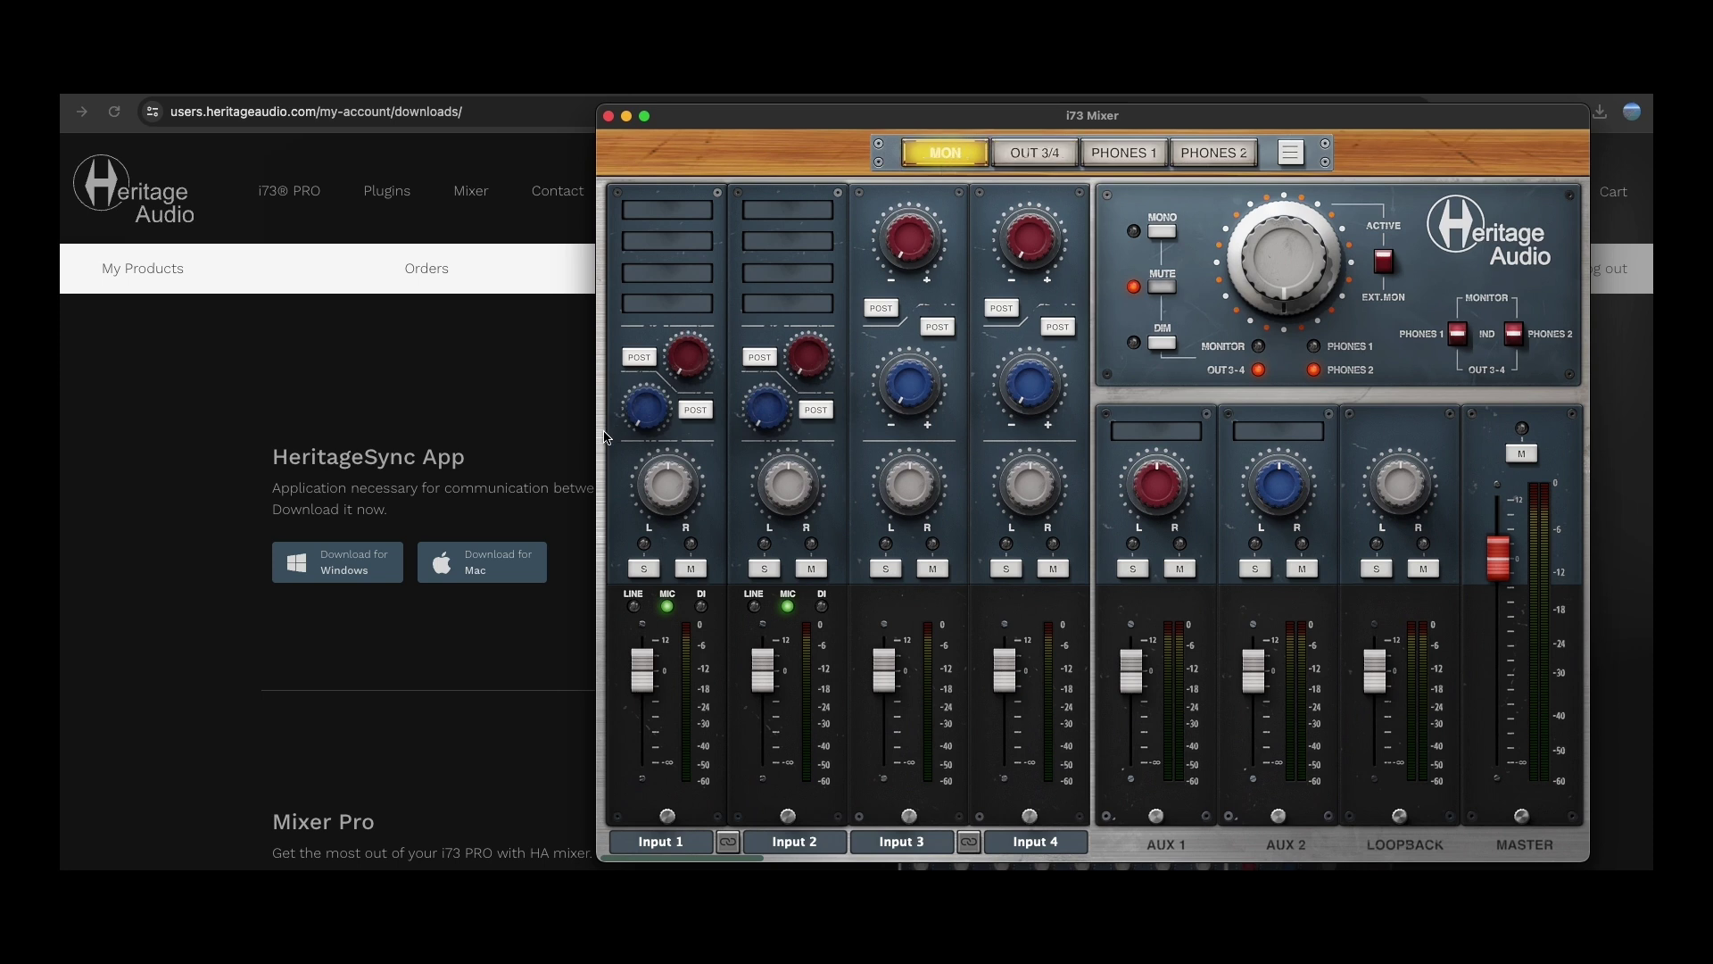
Widen the mixer to review the ADAT channels, then narrow it back to its original width.
drag(596, 437, 109, 439)
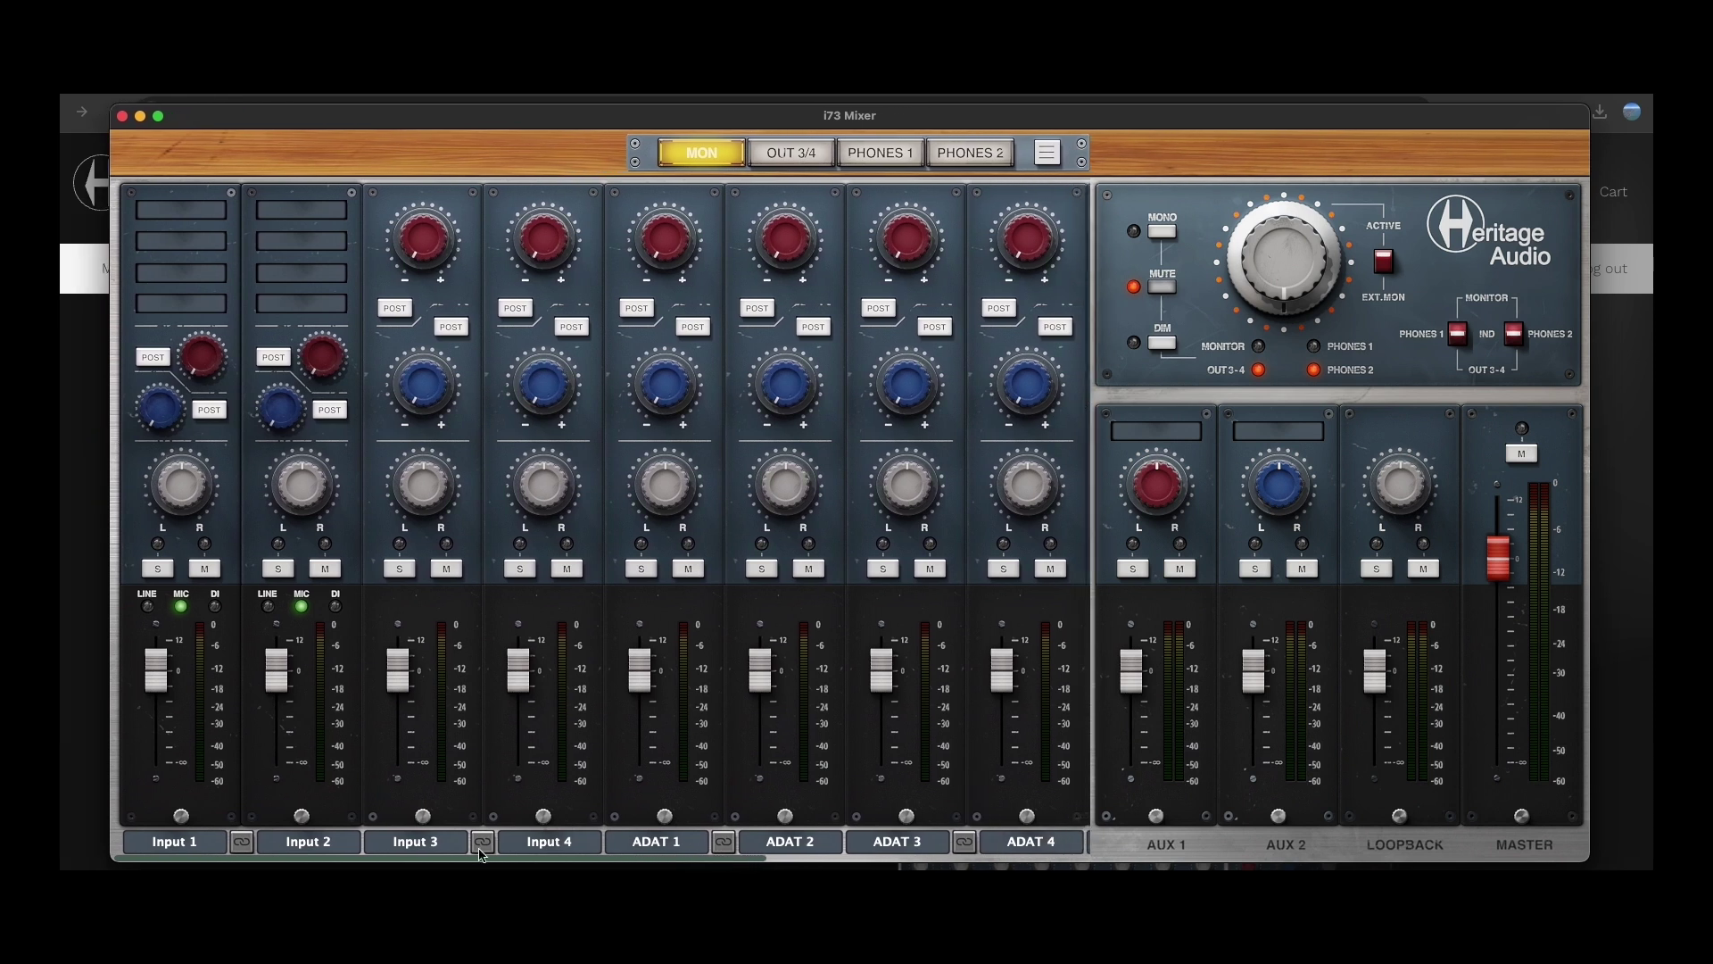
drag(491, 857, 815, 860)
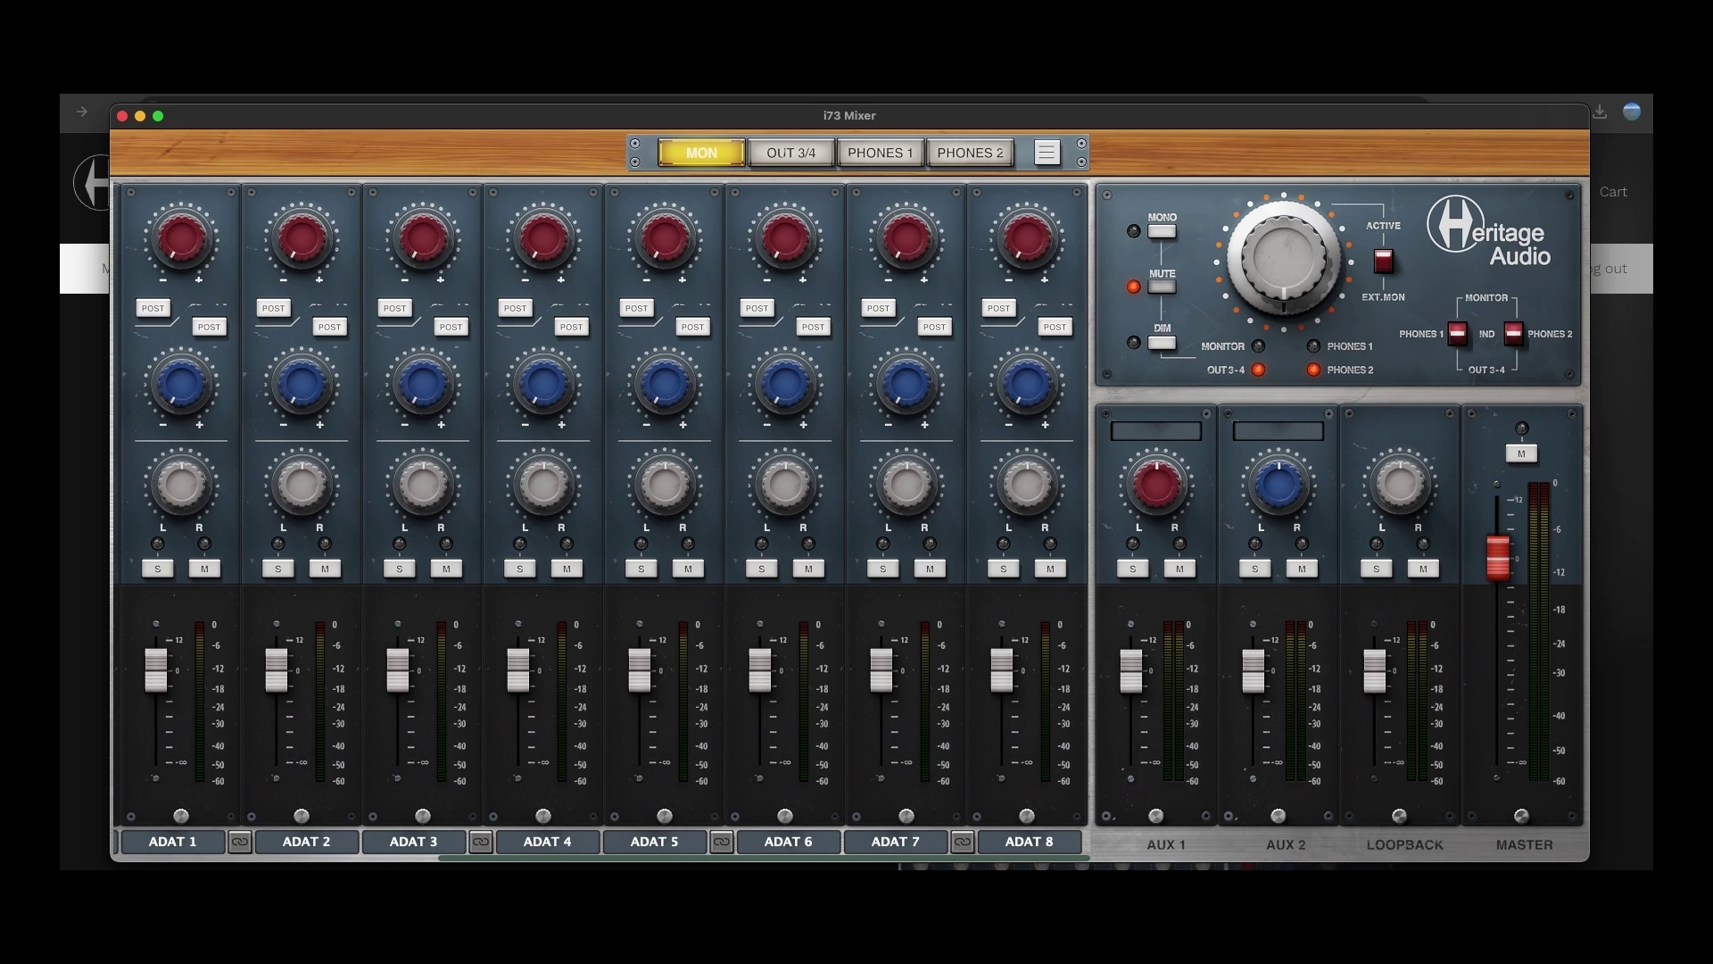
scroll(603, 517, left, 10)
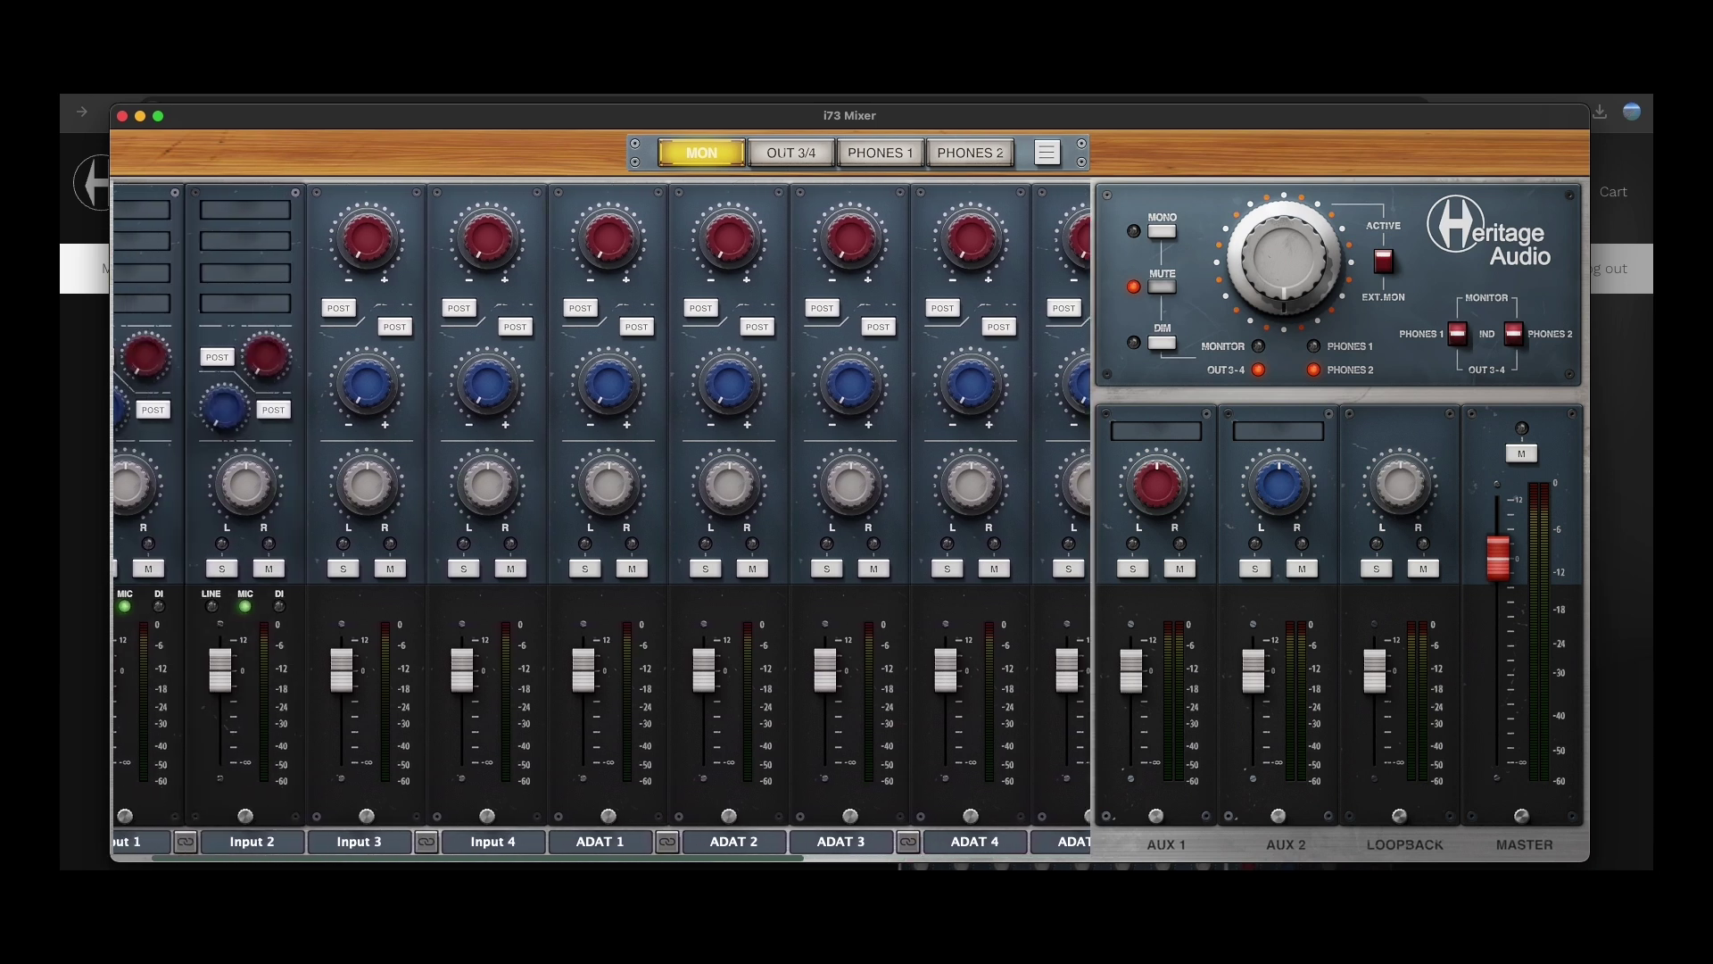
scroll(470, 861, left, 4)
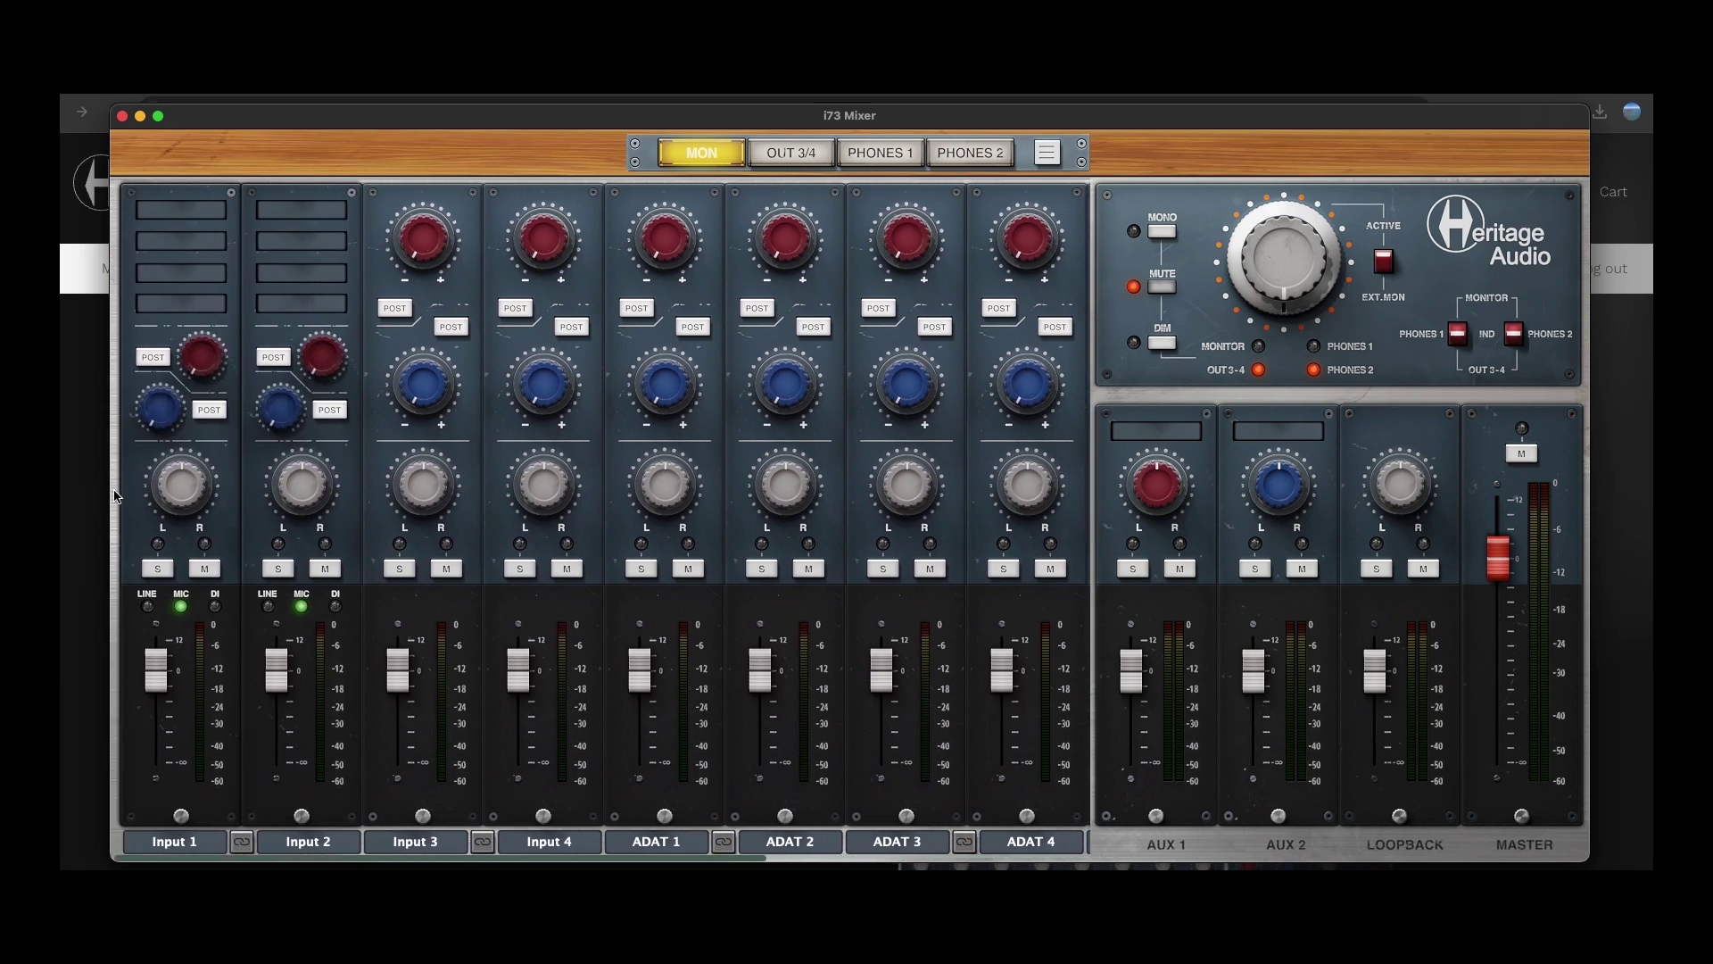
drag(119, 493, 601, 507)
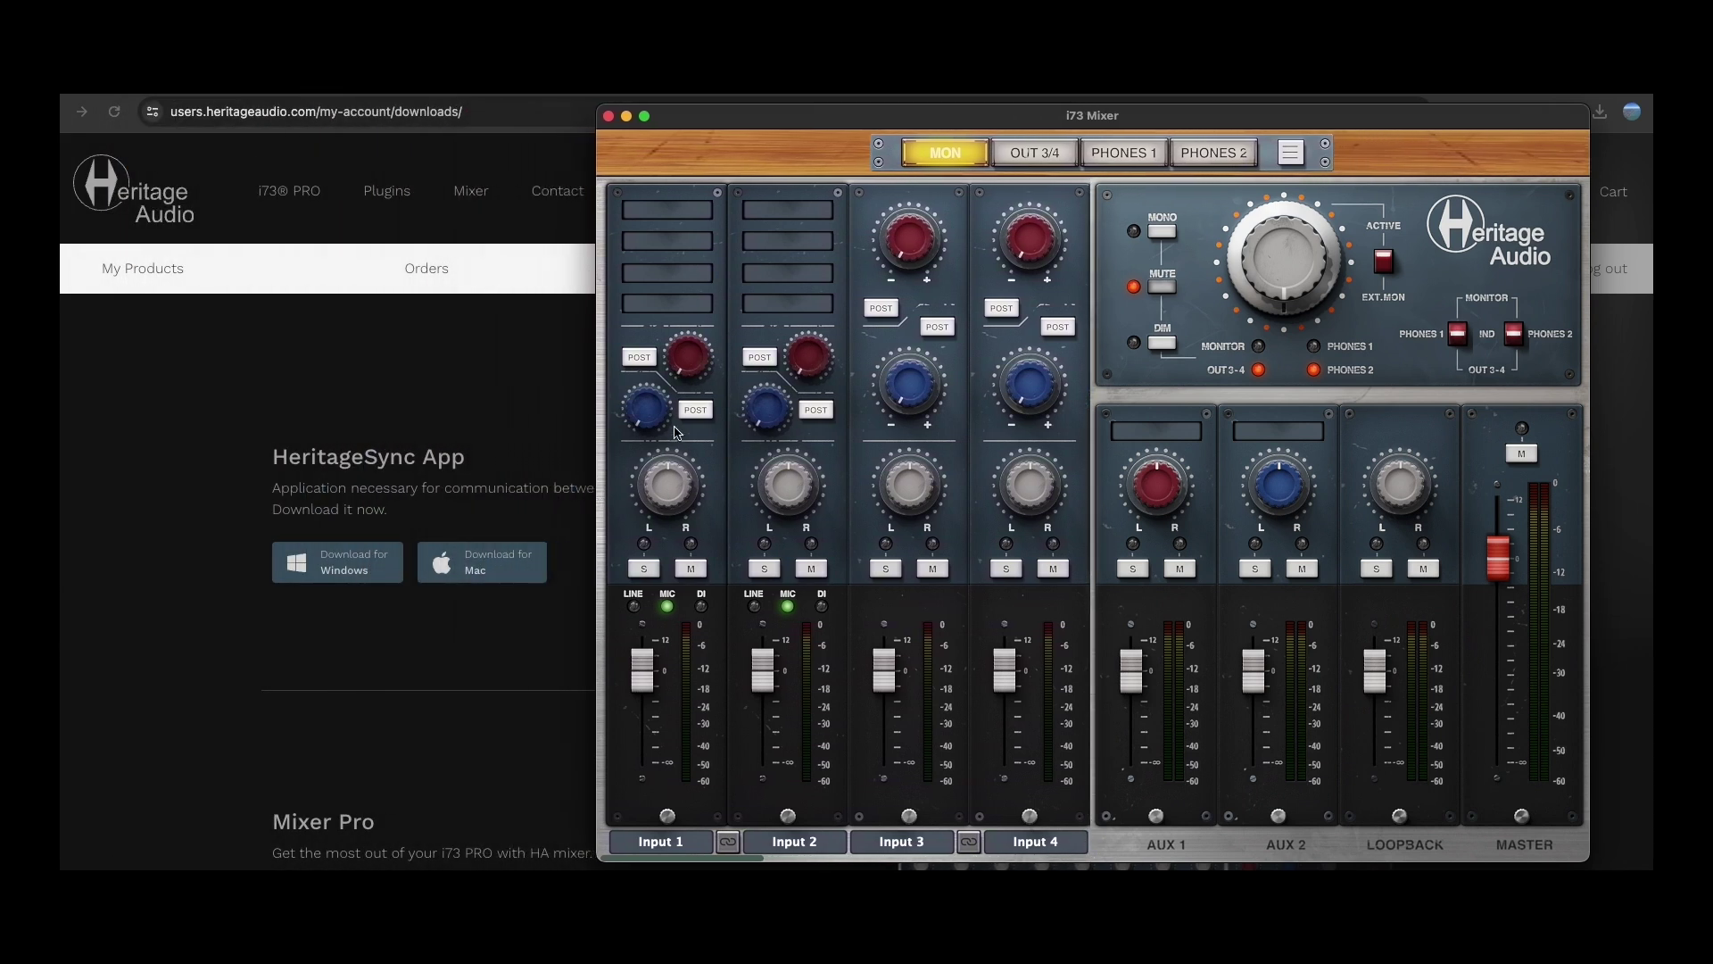
Load BritStrip into Input 1's first insert slot and open its editor beside the i73 Mixer.
click(682, 212)
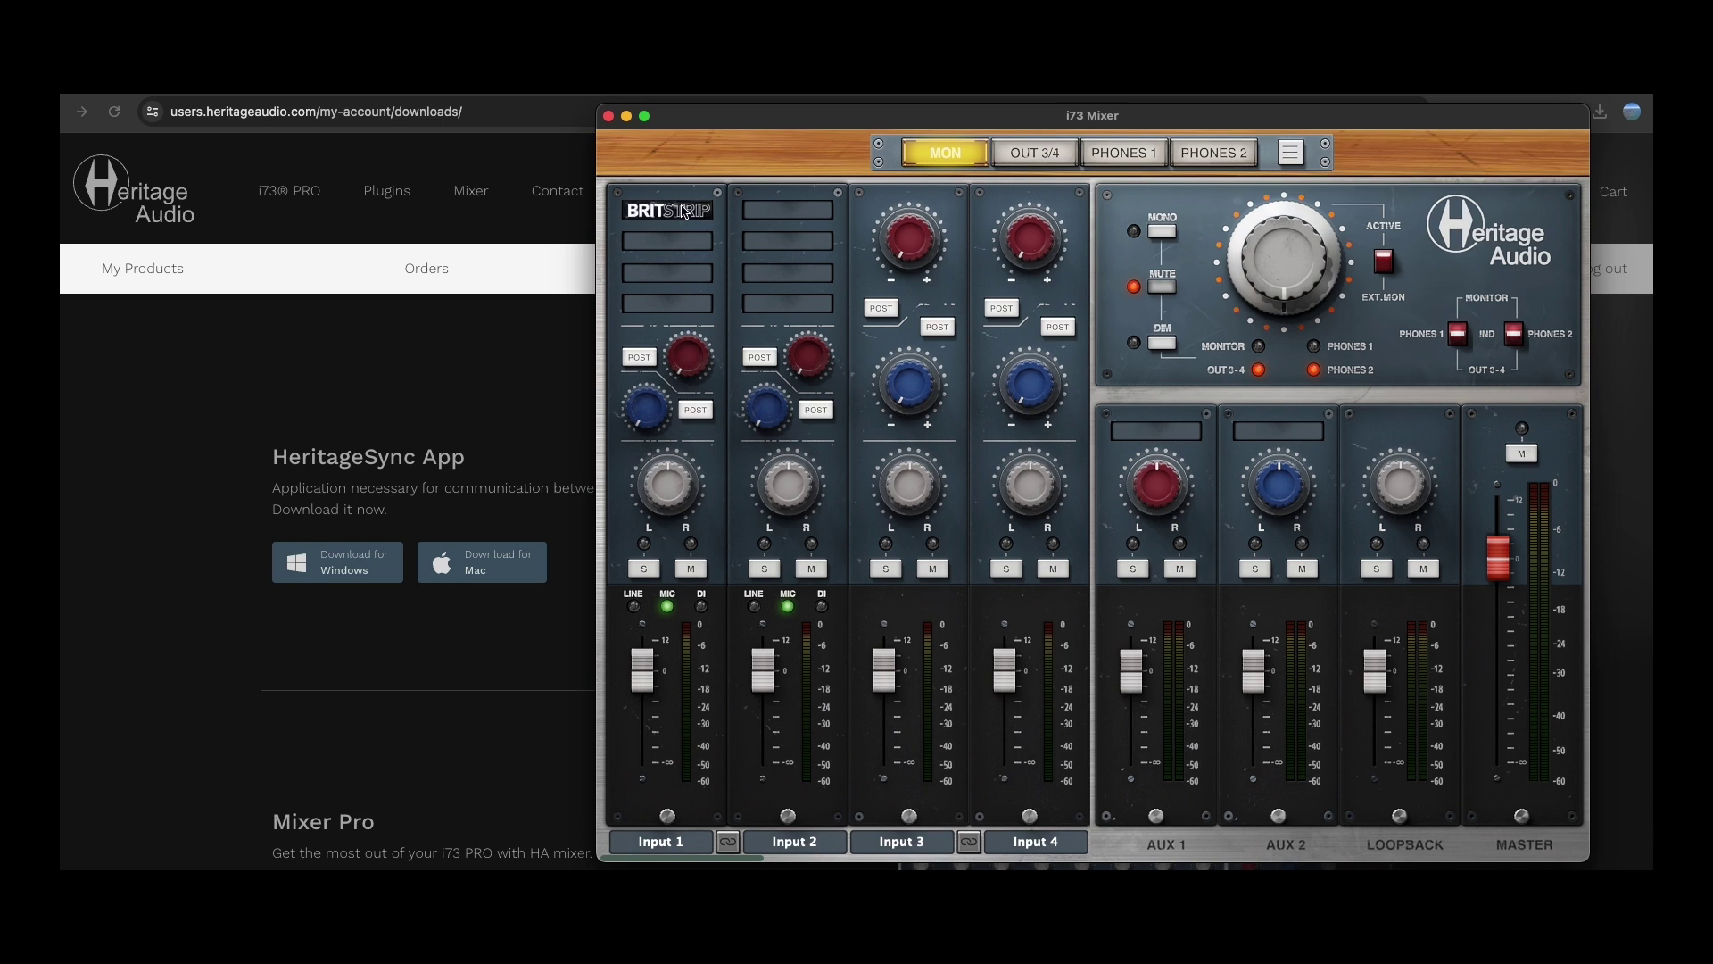
click(682, 213)
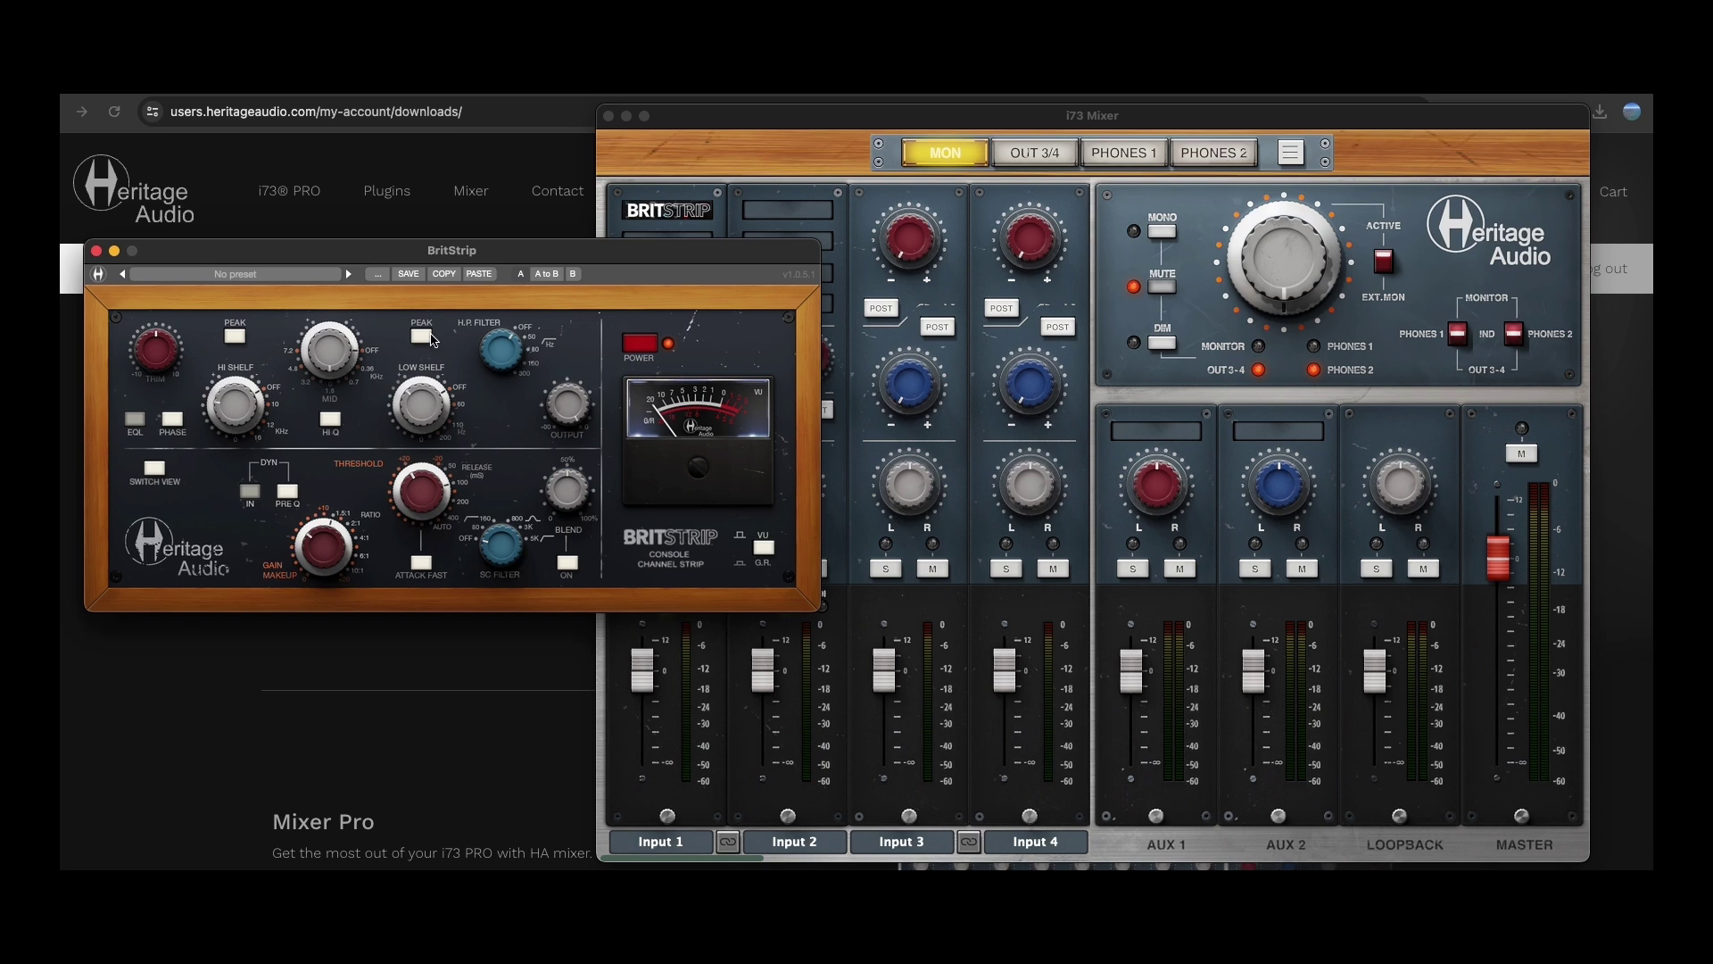
click(698, 159)
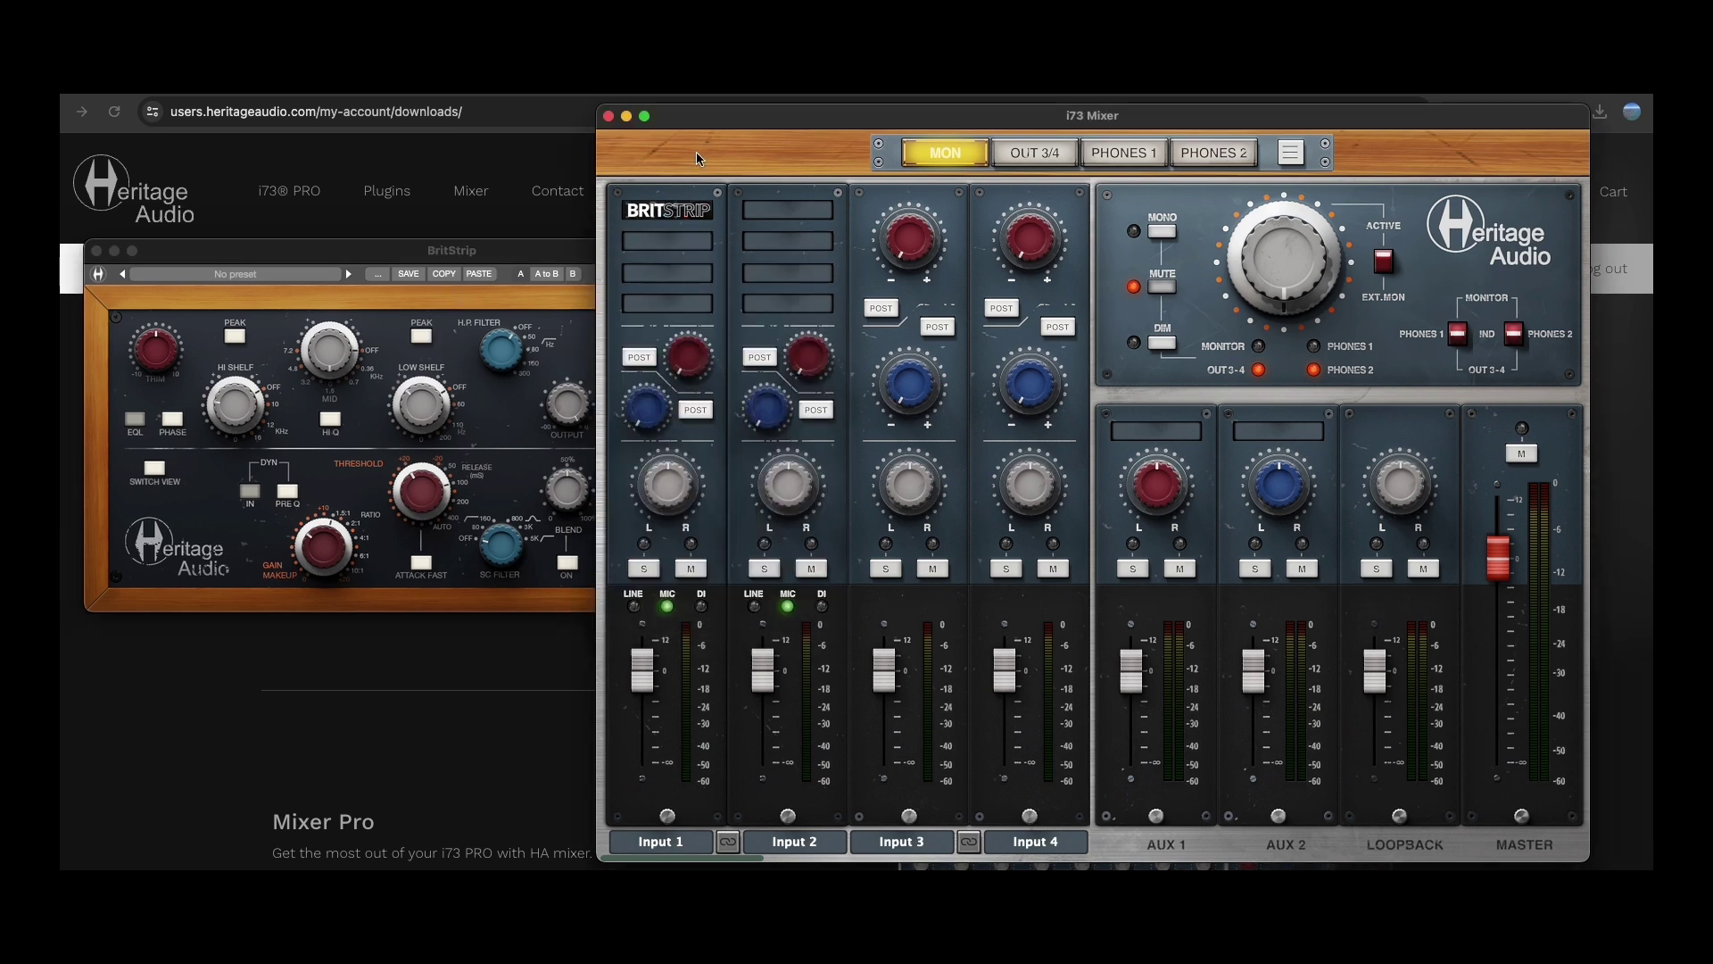
Show the mixer's Output Level Calibration choices, with +24dBu currently selected.
click(1291, 155)
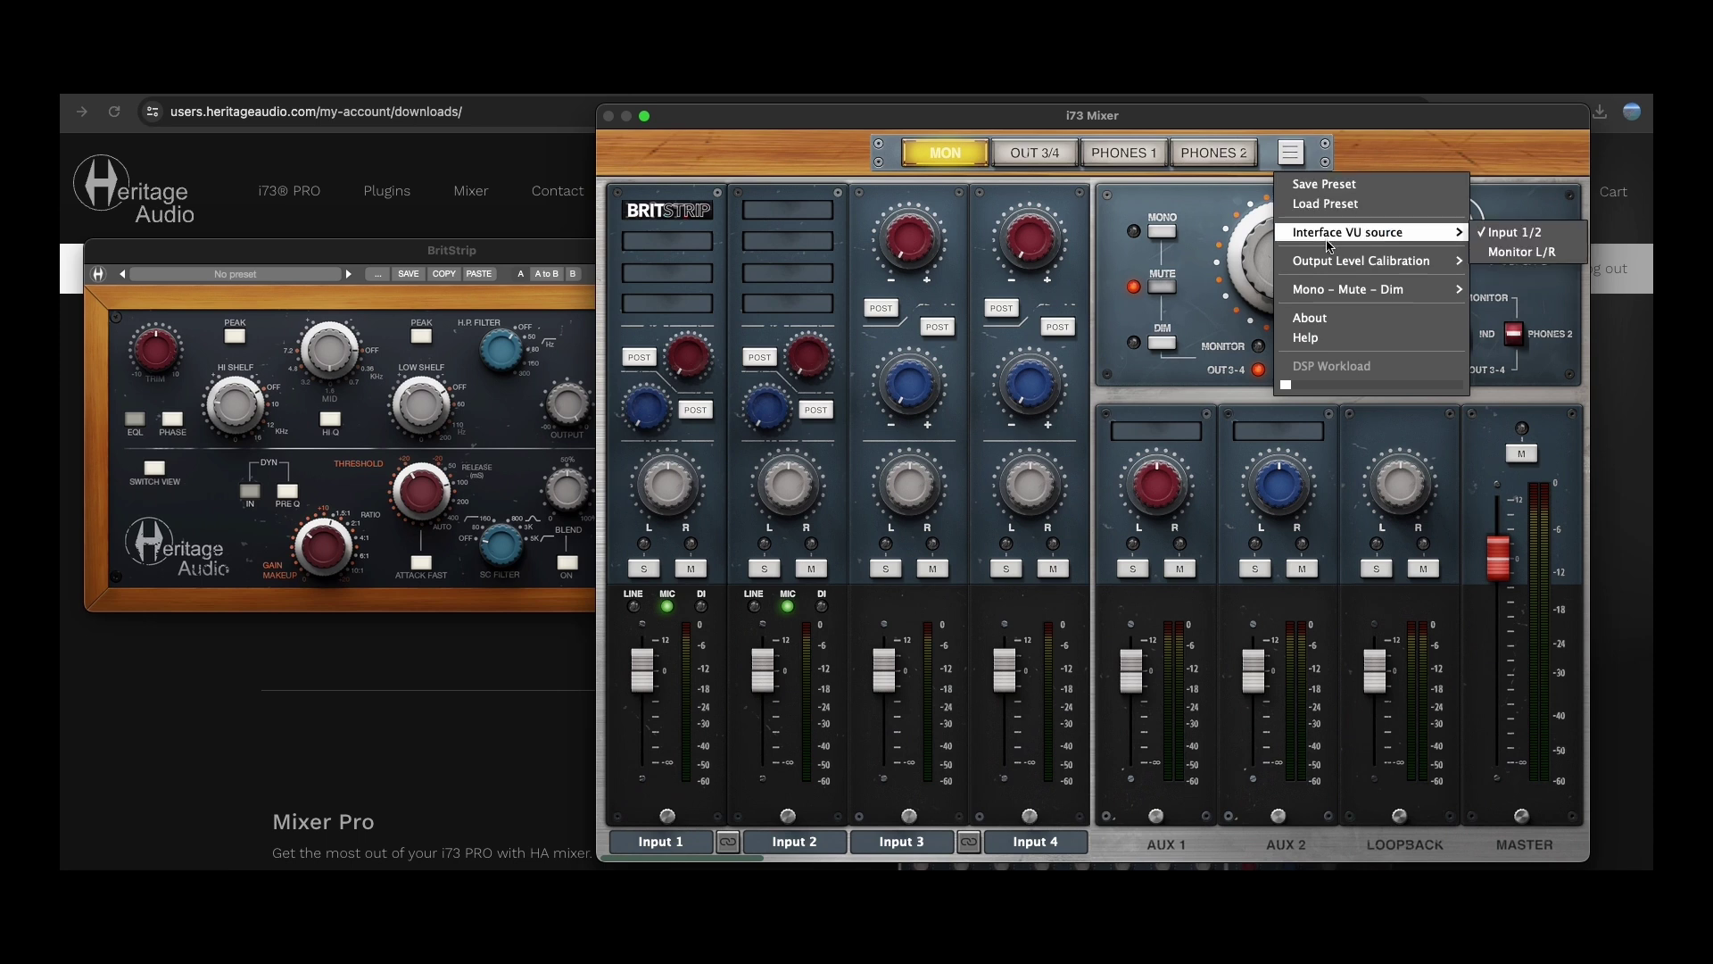
mouse_move(1327, 260)
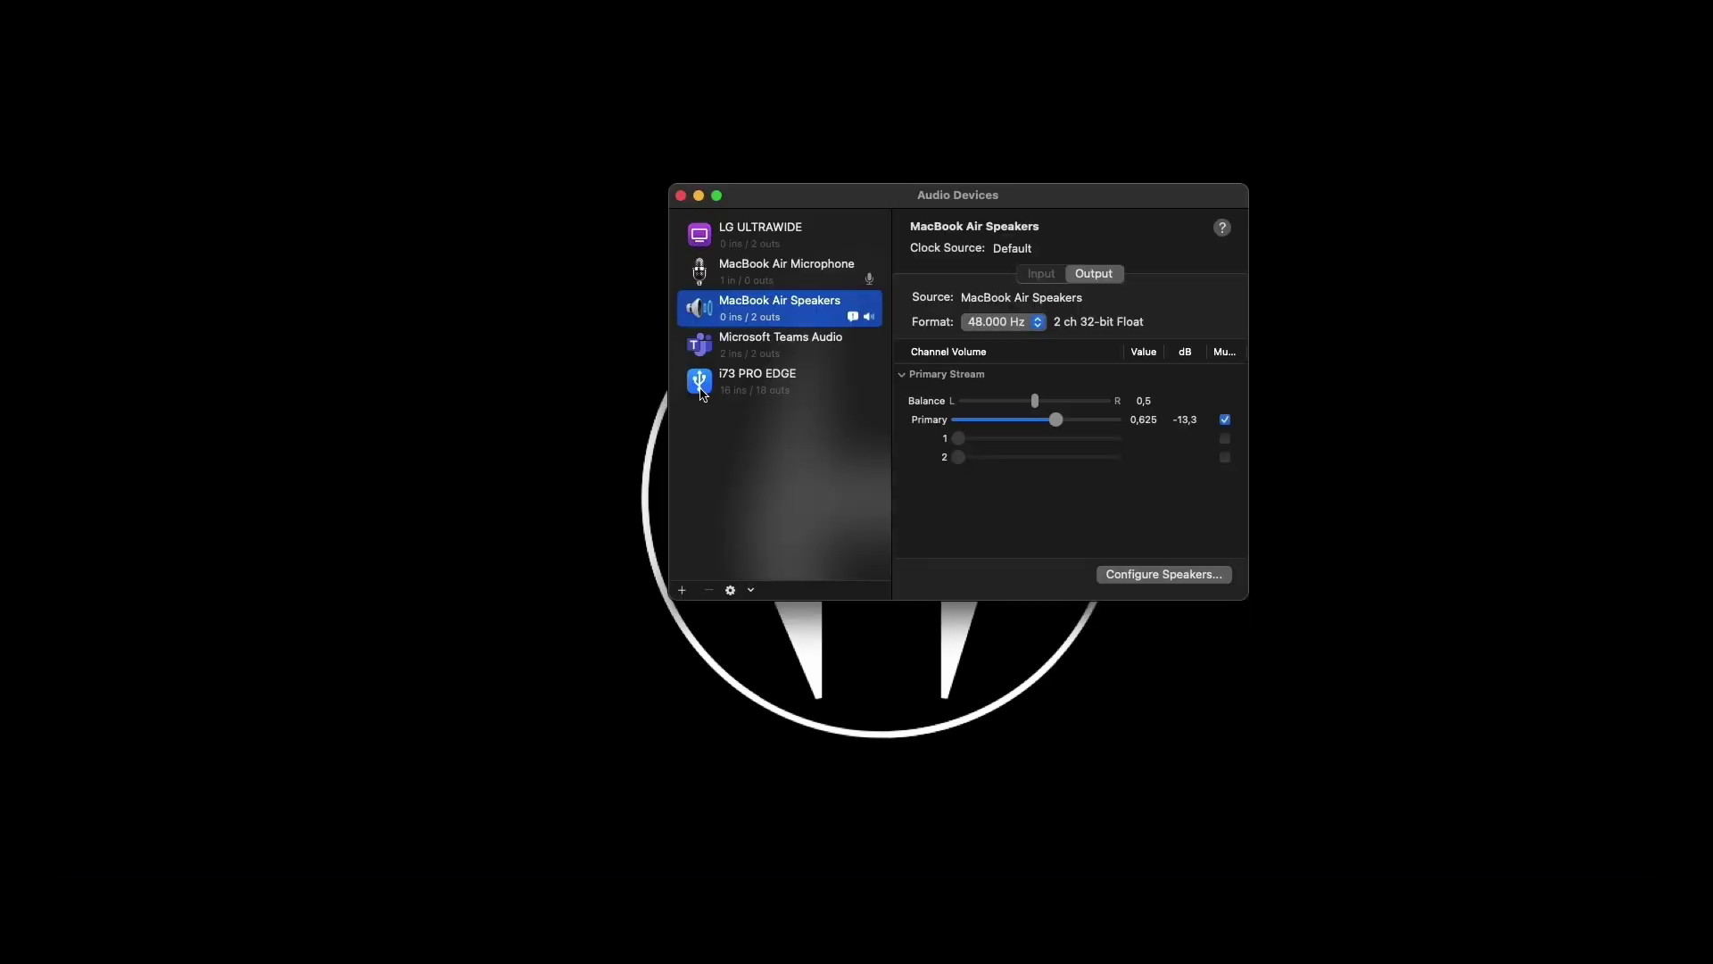
Make the i73 PRO EDGE the Mac's sound input and sound output device.
click(737, 385)
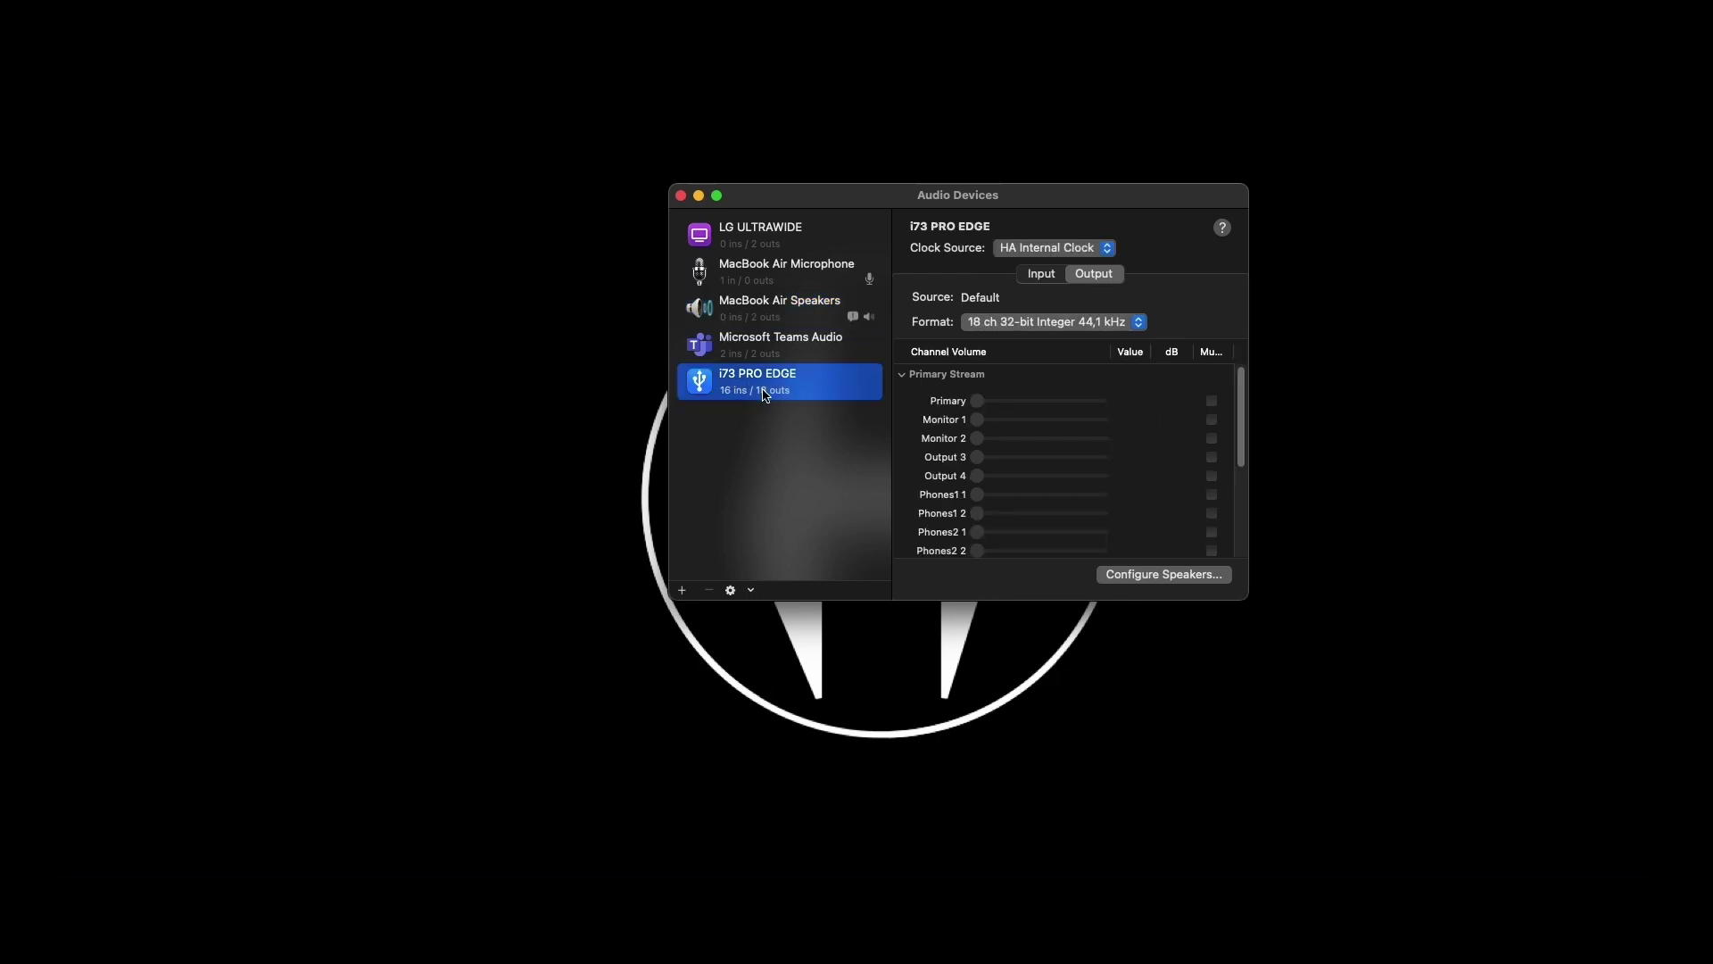
right_click(830, 386)
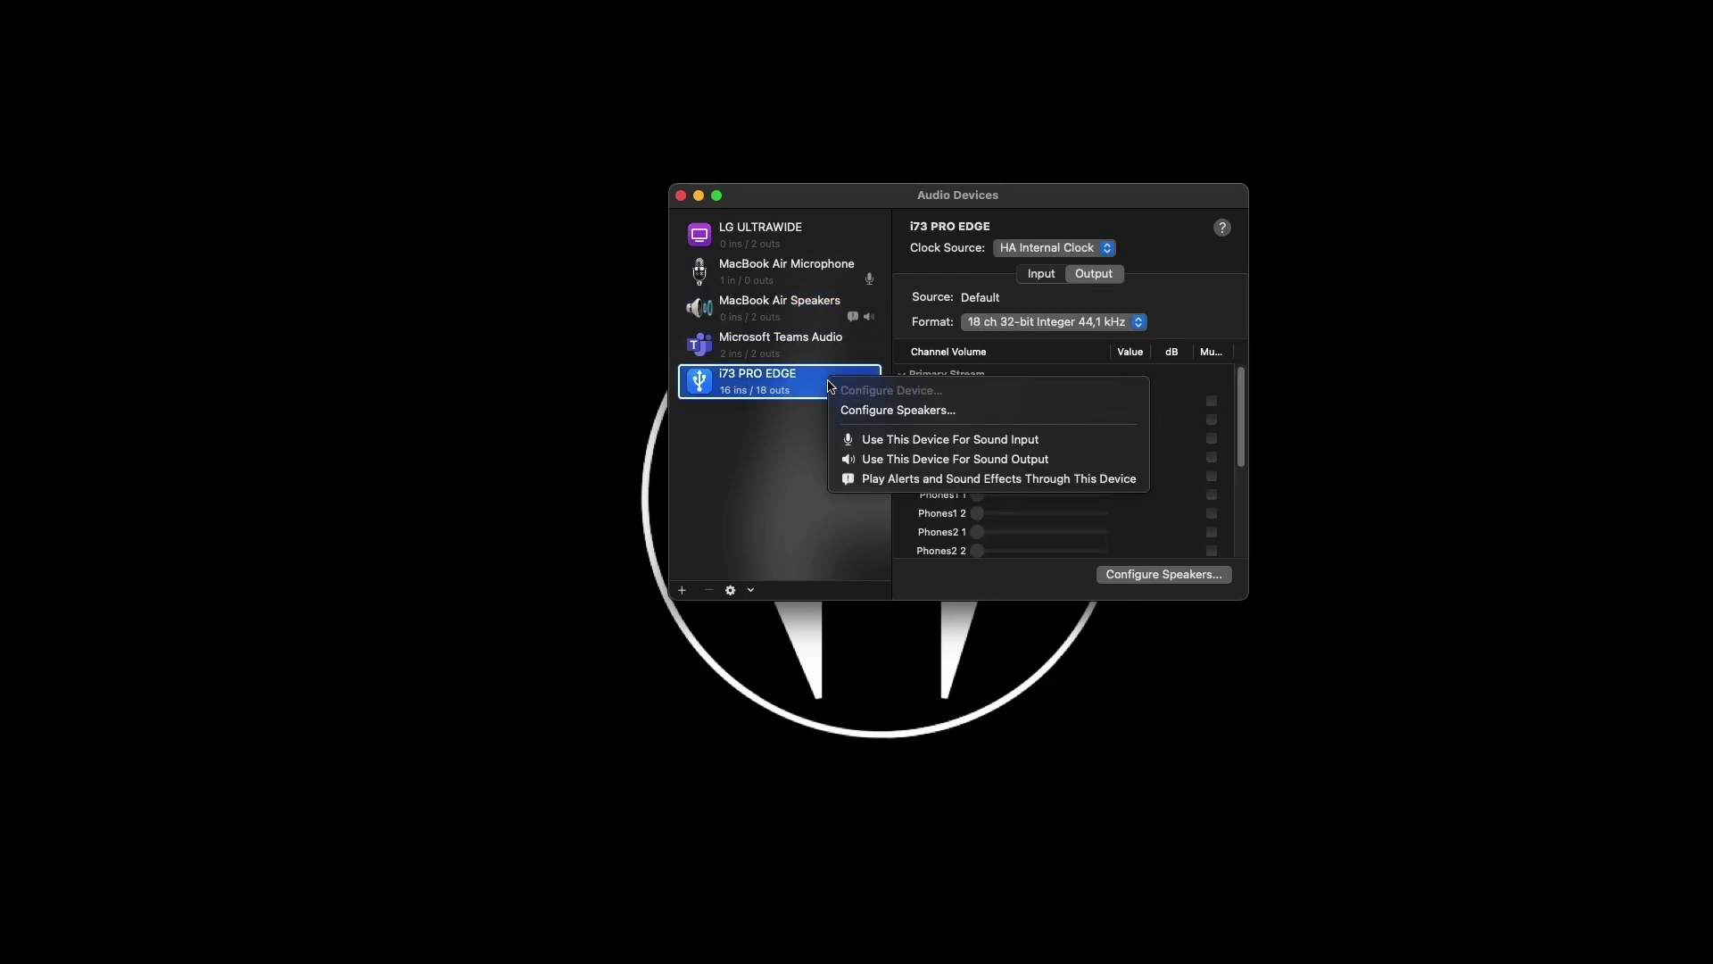
click(888, 440)
right_click(773, 380)
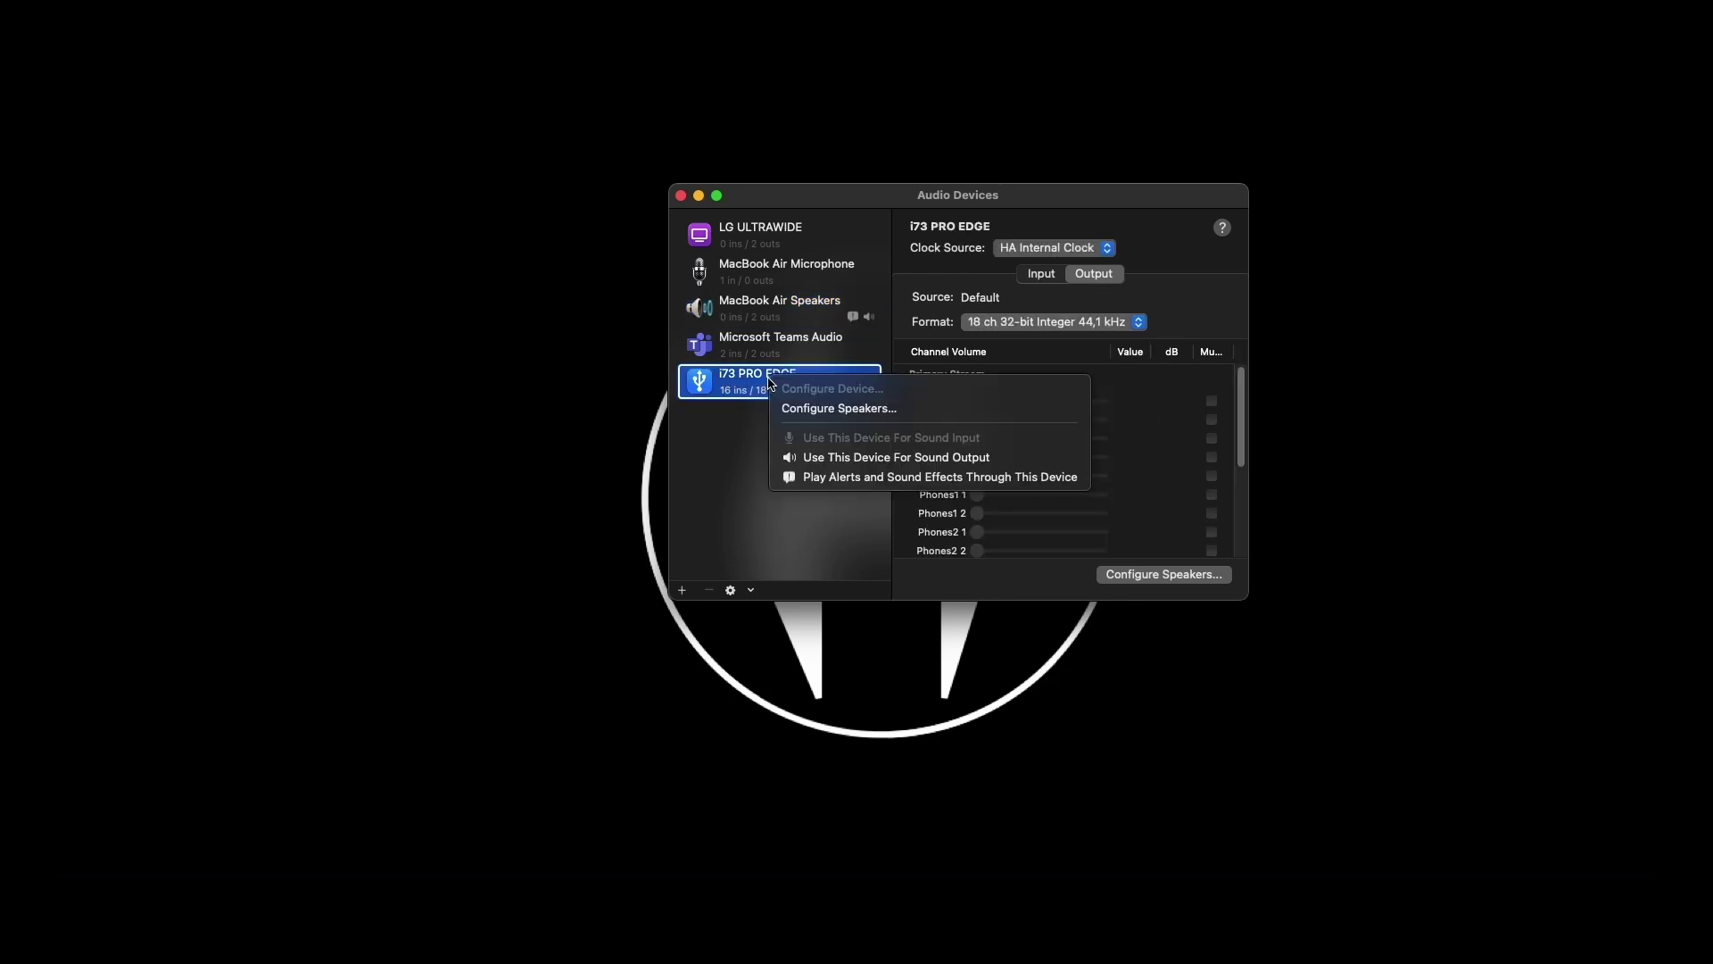
click(873, 465)
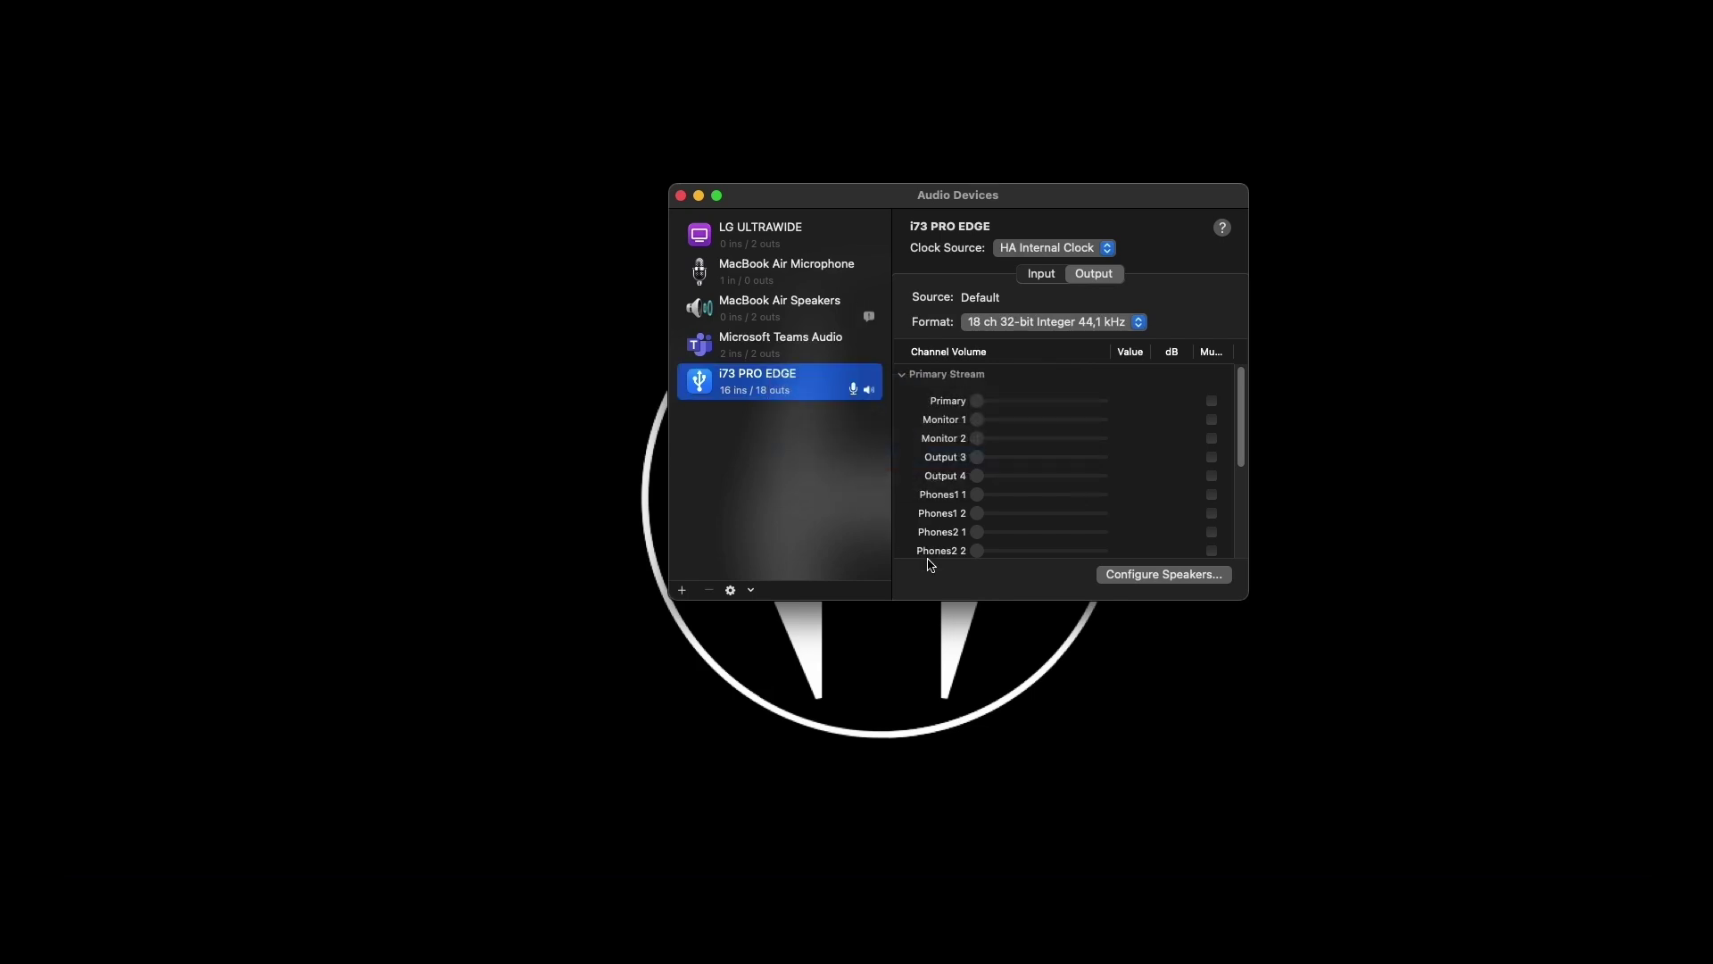
Configure the i73 speakers with Left on Loopback 1 and Right on Loopback 2.
scroll(1029, 444, down, 5)
scroll(1035, 464, up, 5)
click(1148, 576)
click(977, 569)
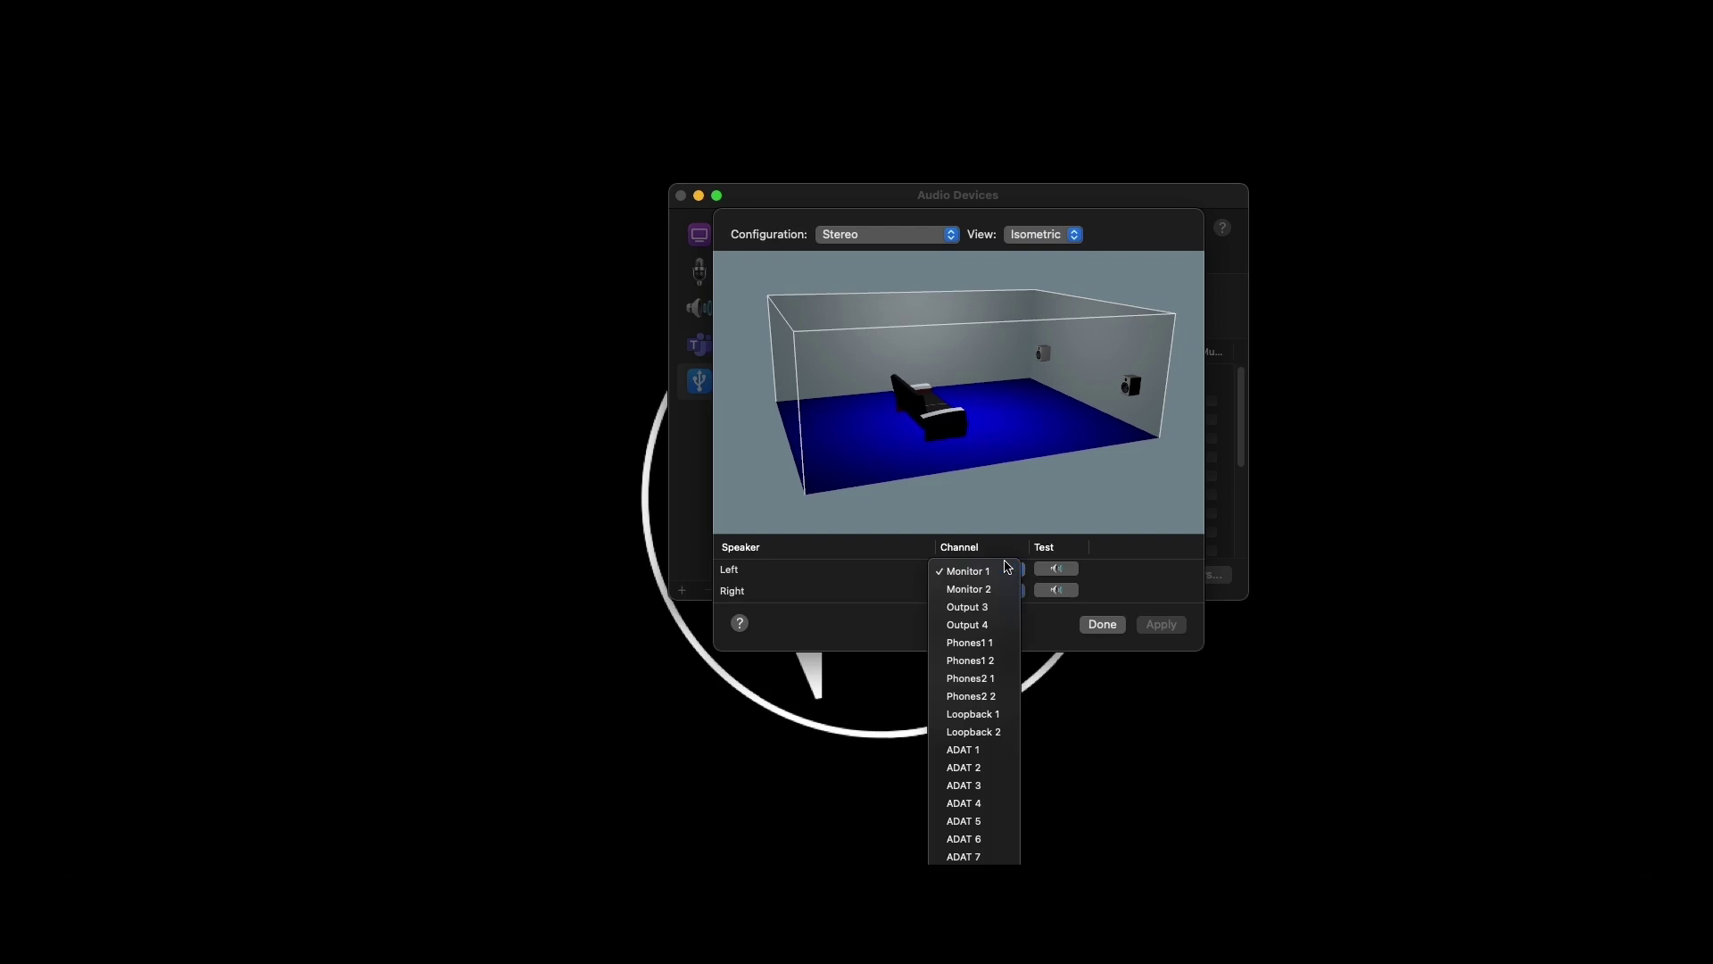
click(991, 721)
click(973, 592)
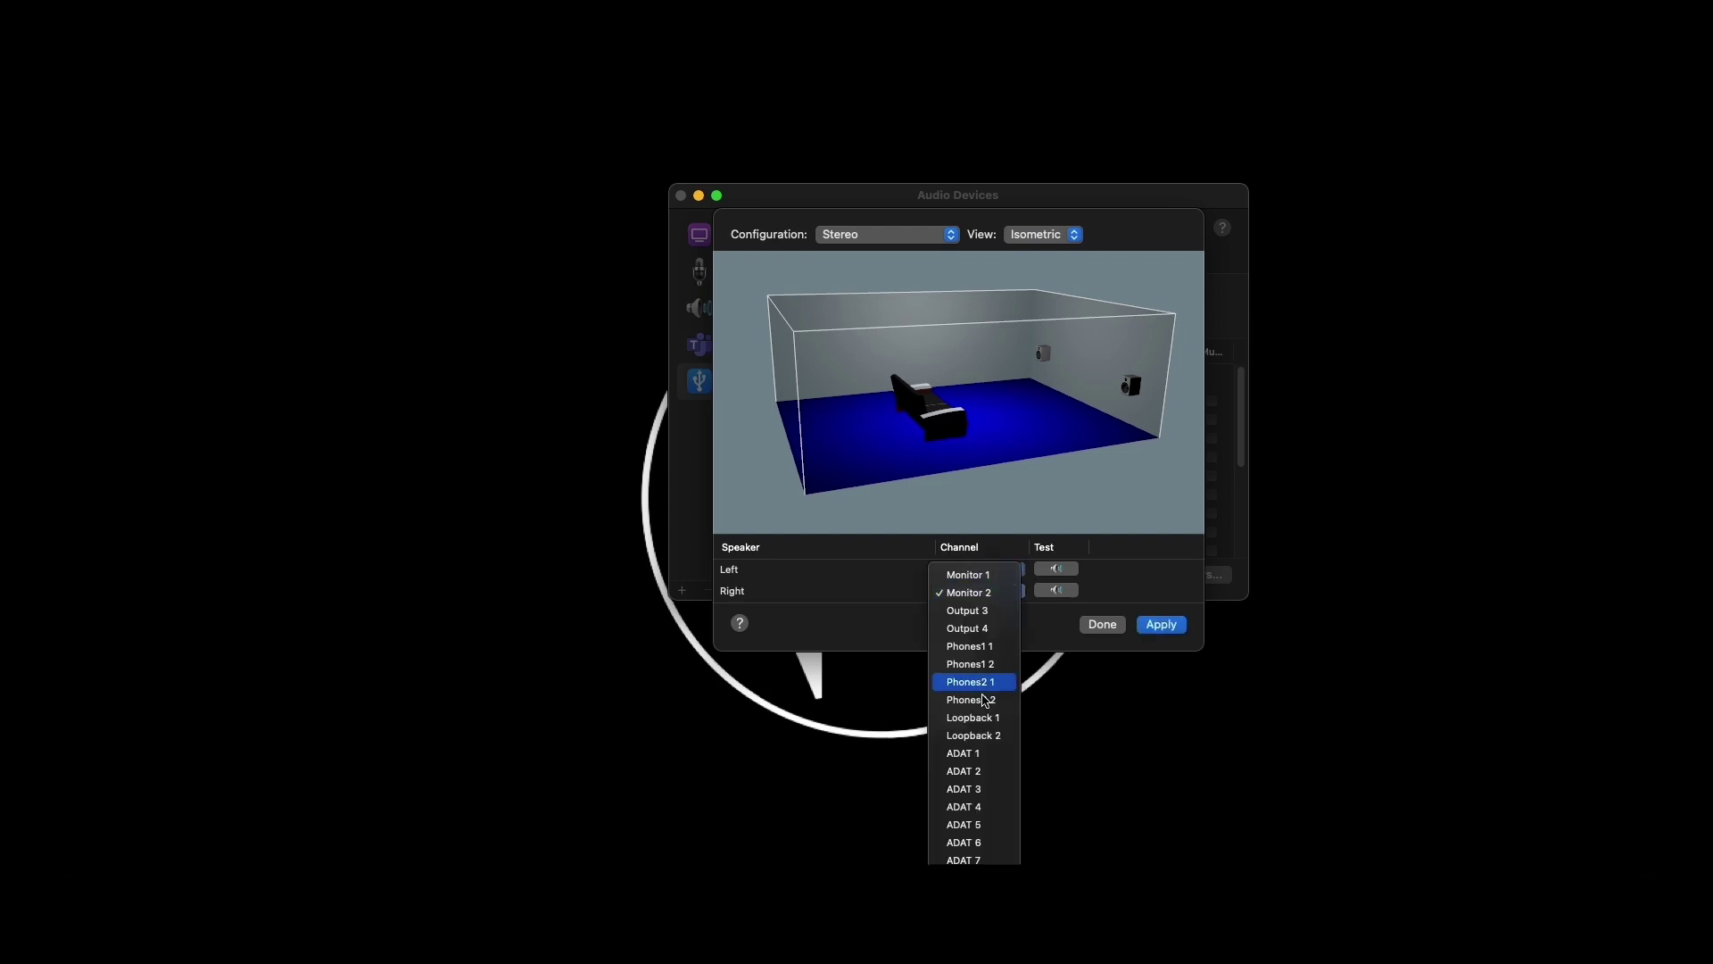
click(989, 738)
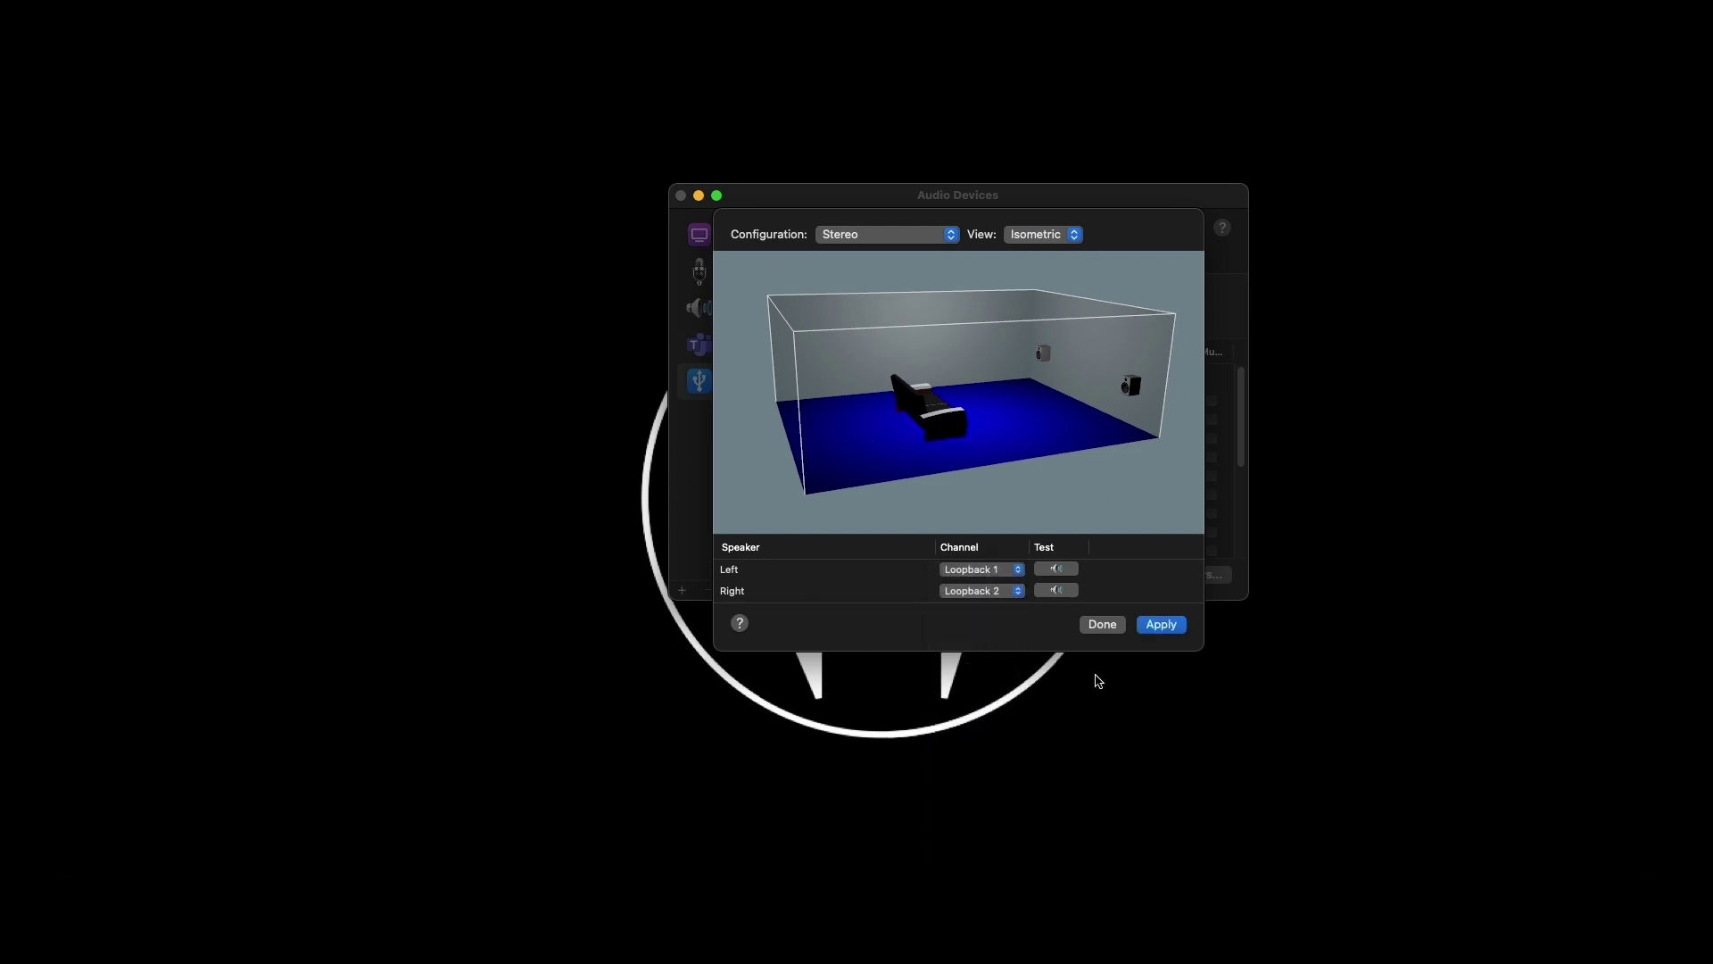
click(1161, 624)
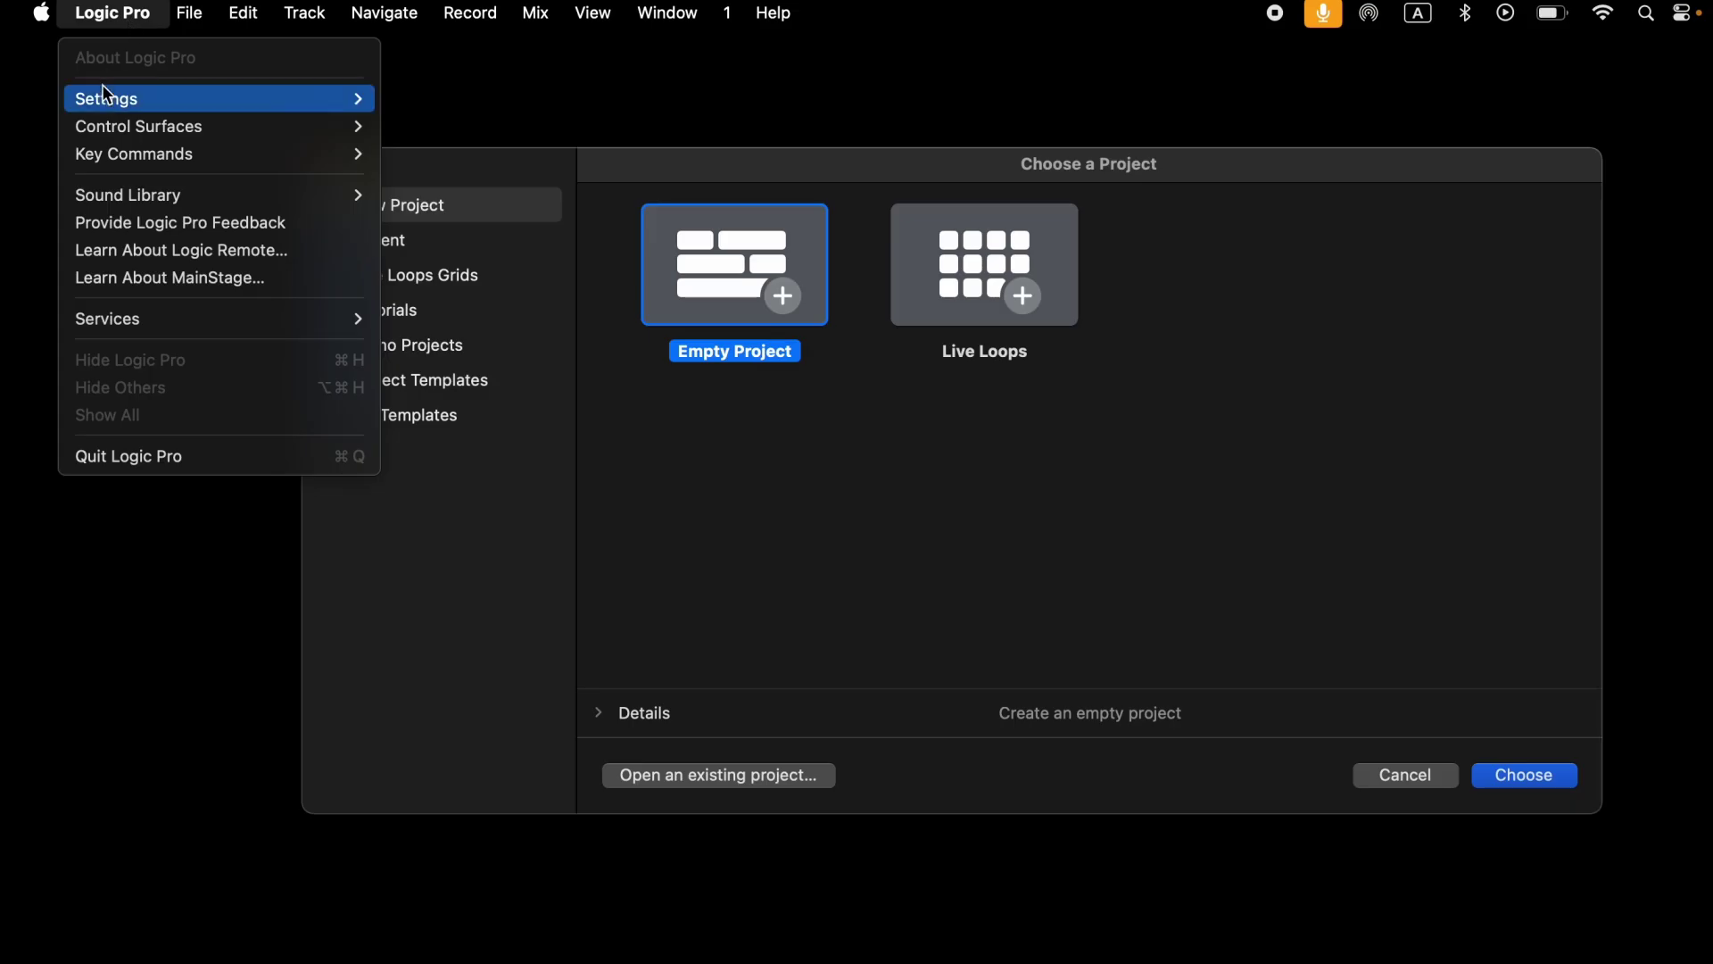
Select i73 PRO EDGE as Logic Pro's audio device, apply it, and close Settings.
mouse_move(223, 100)
click(398, 125)
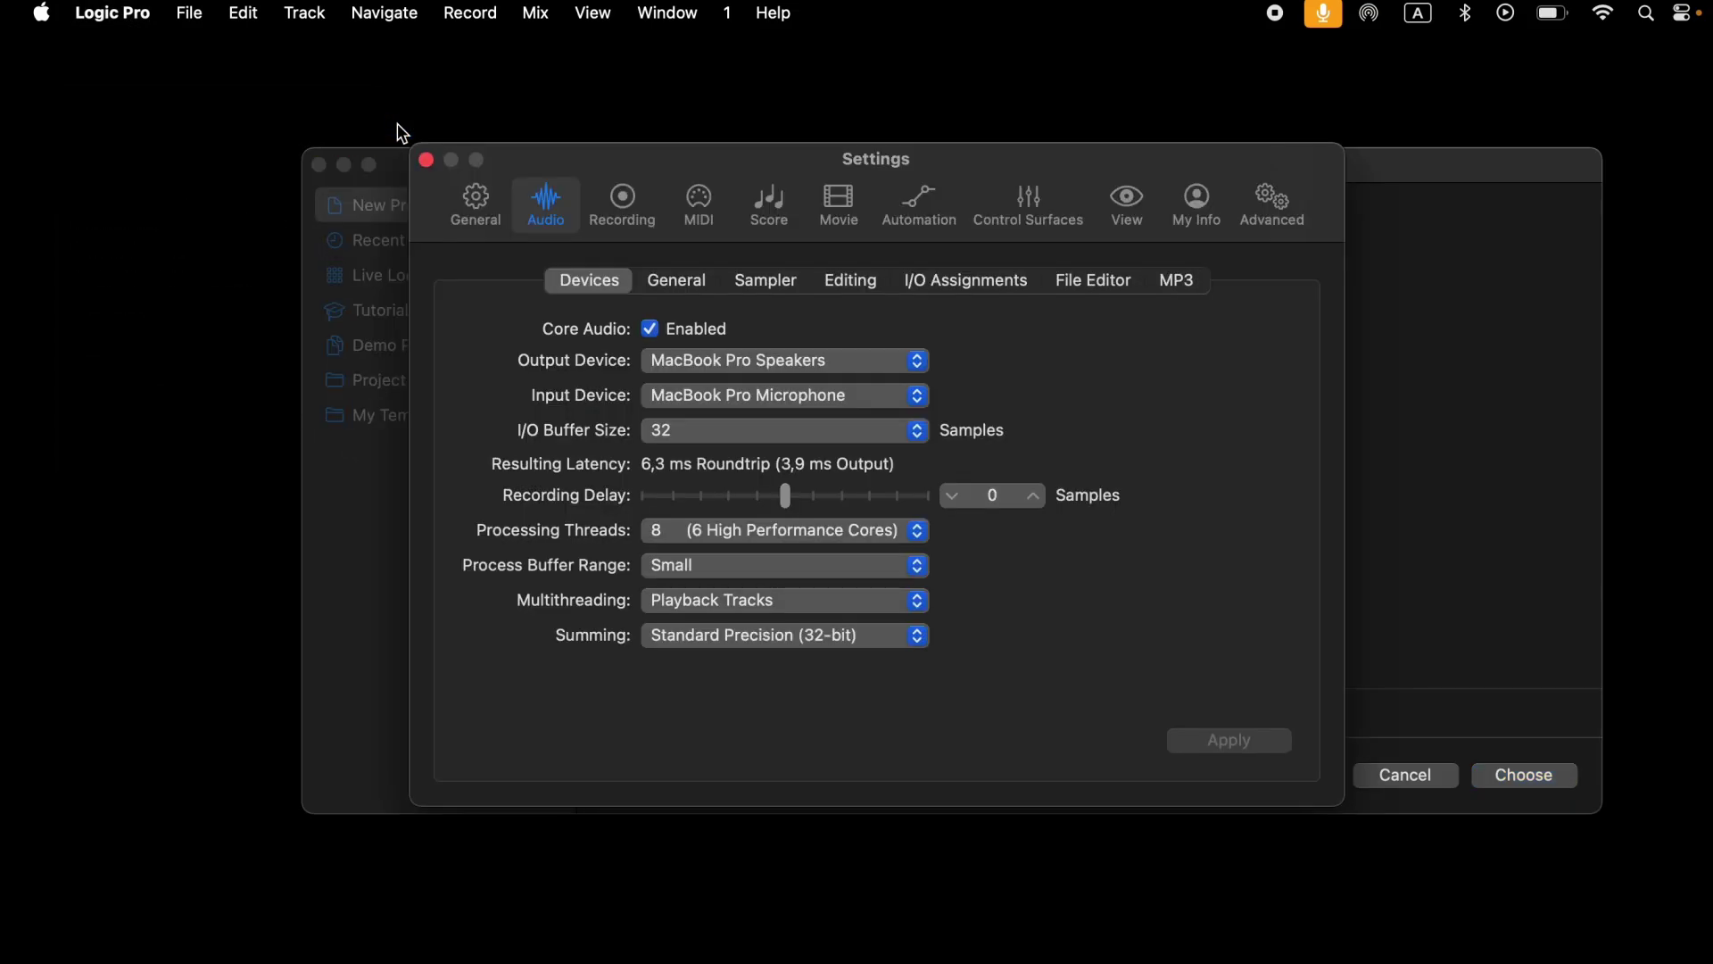
click(787, 364)
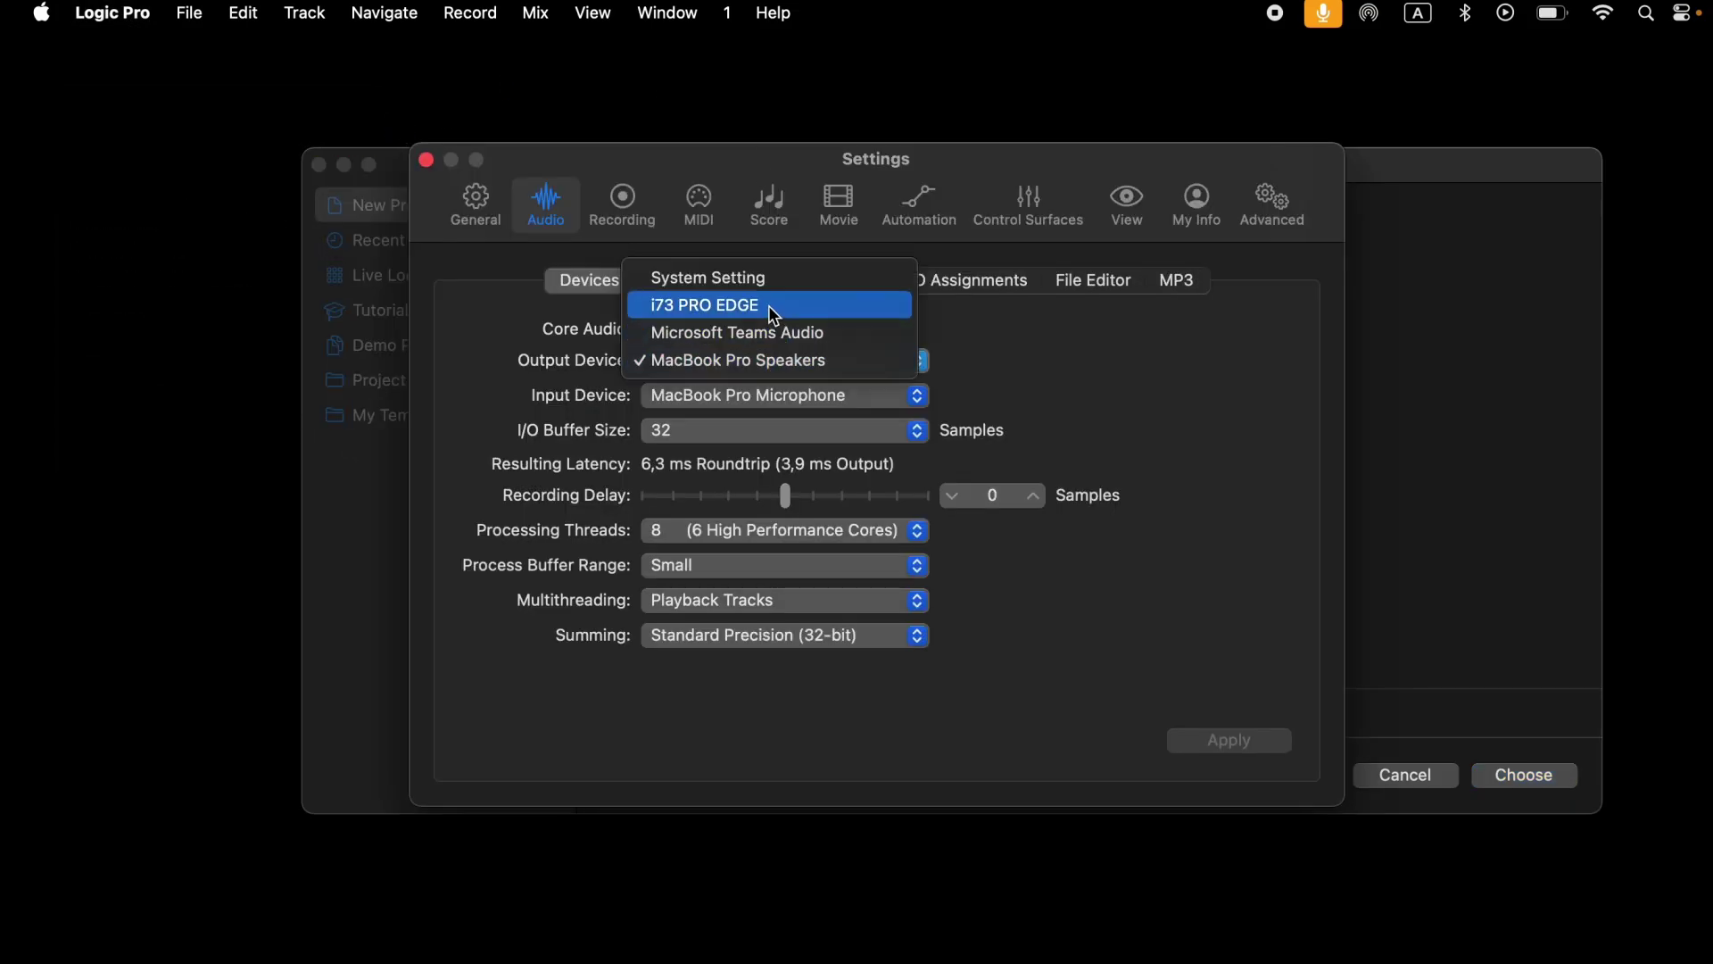
click(769, 305)
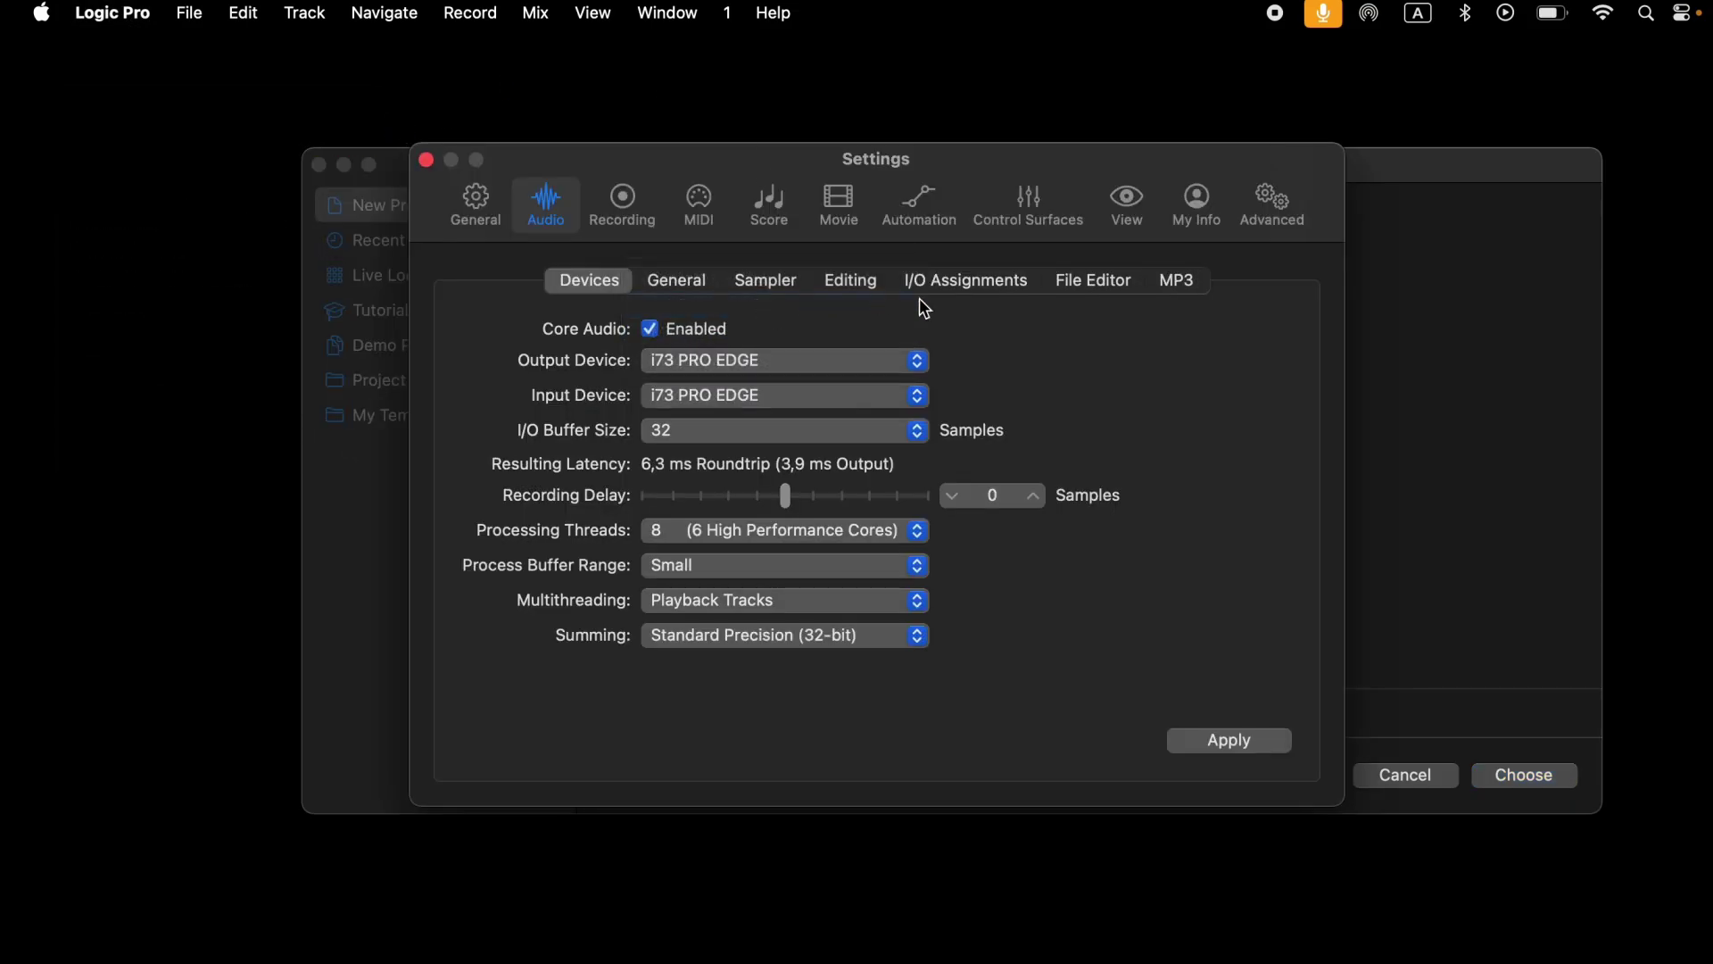
click(1221, 746)
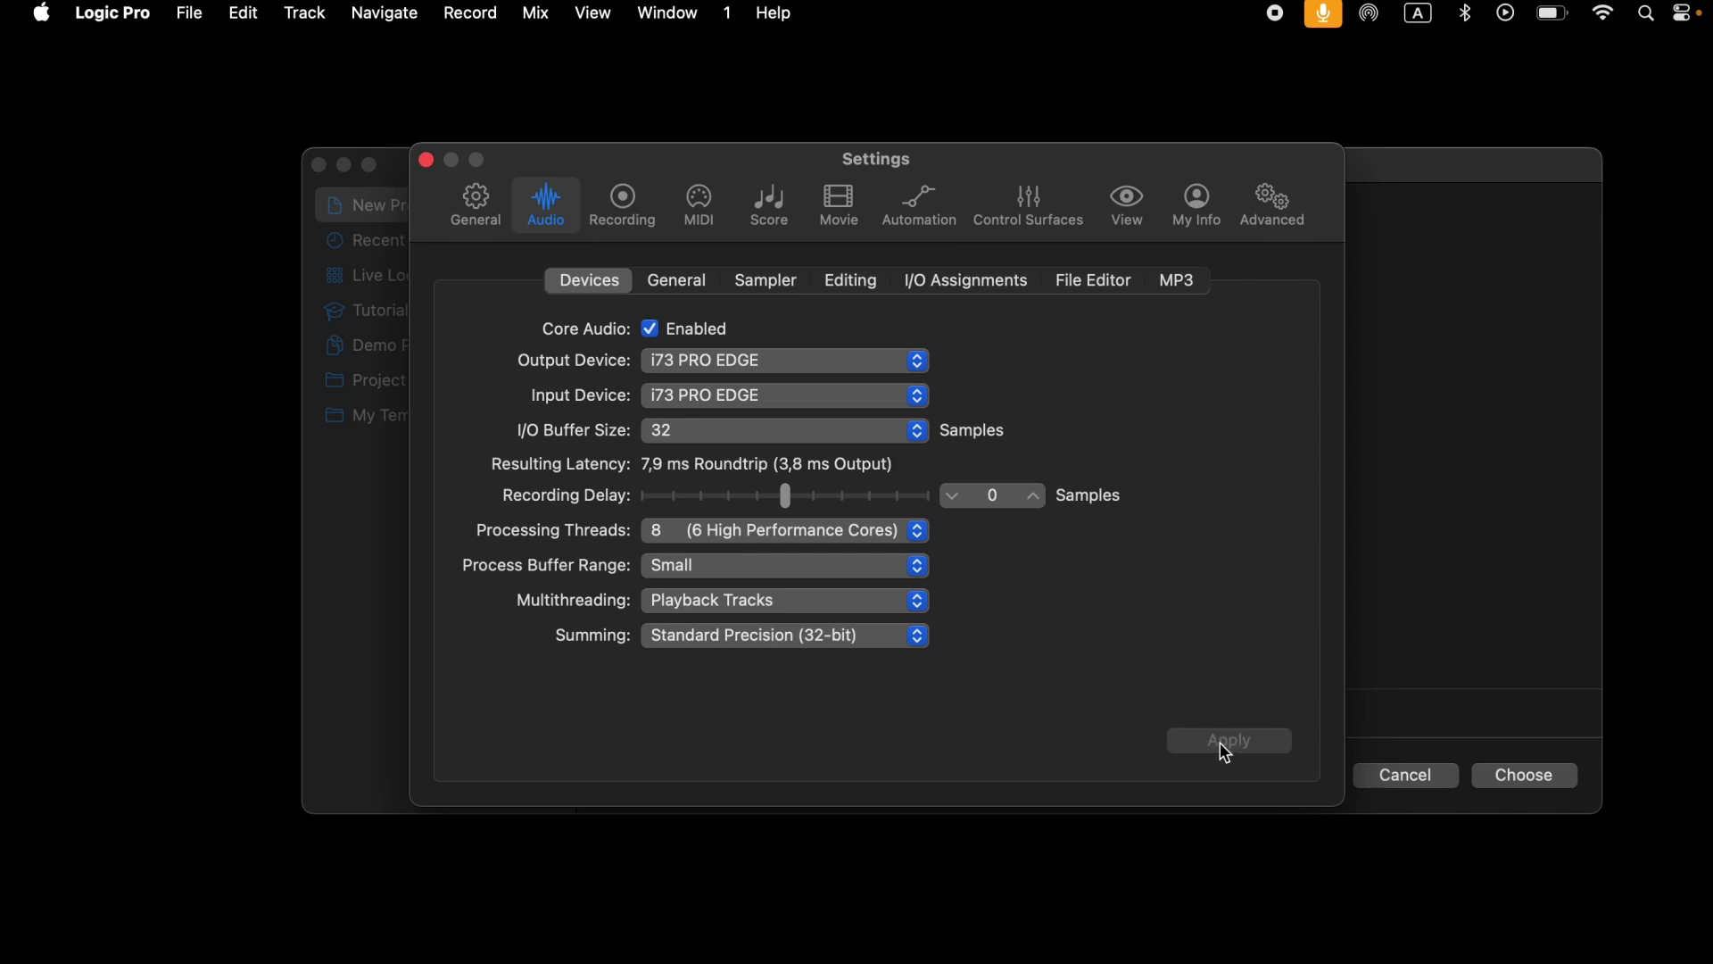
click(427, 162)
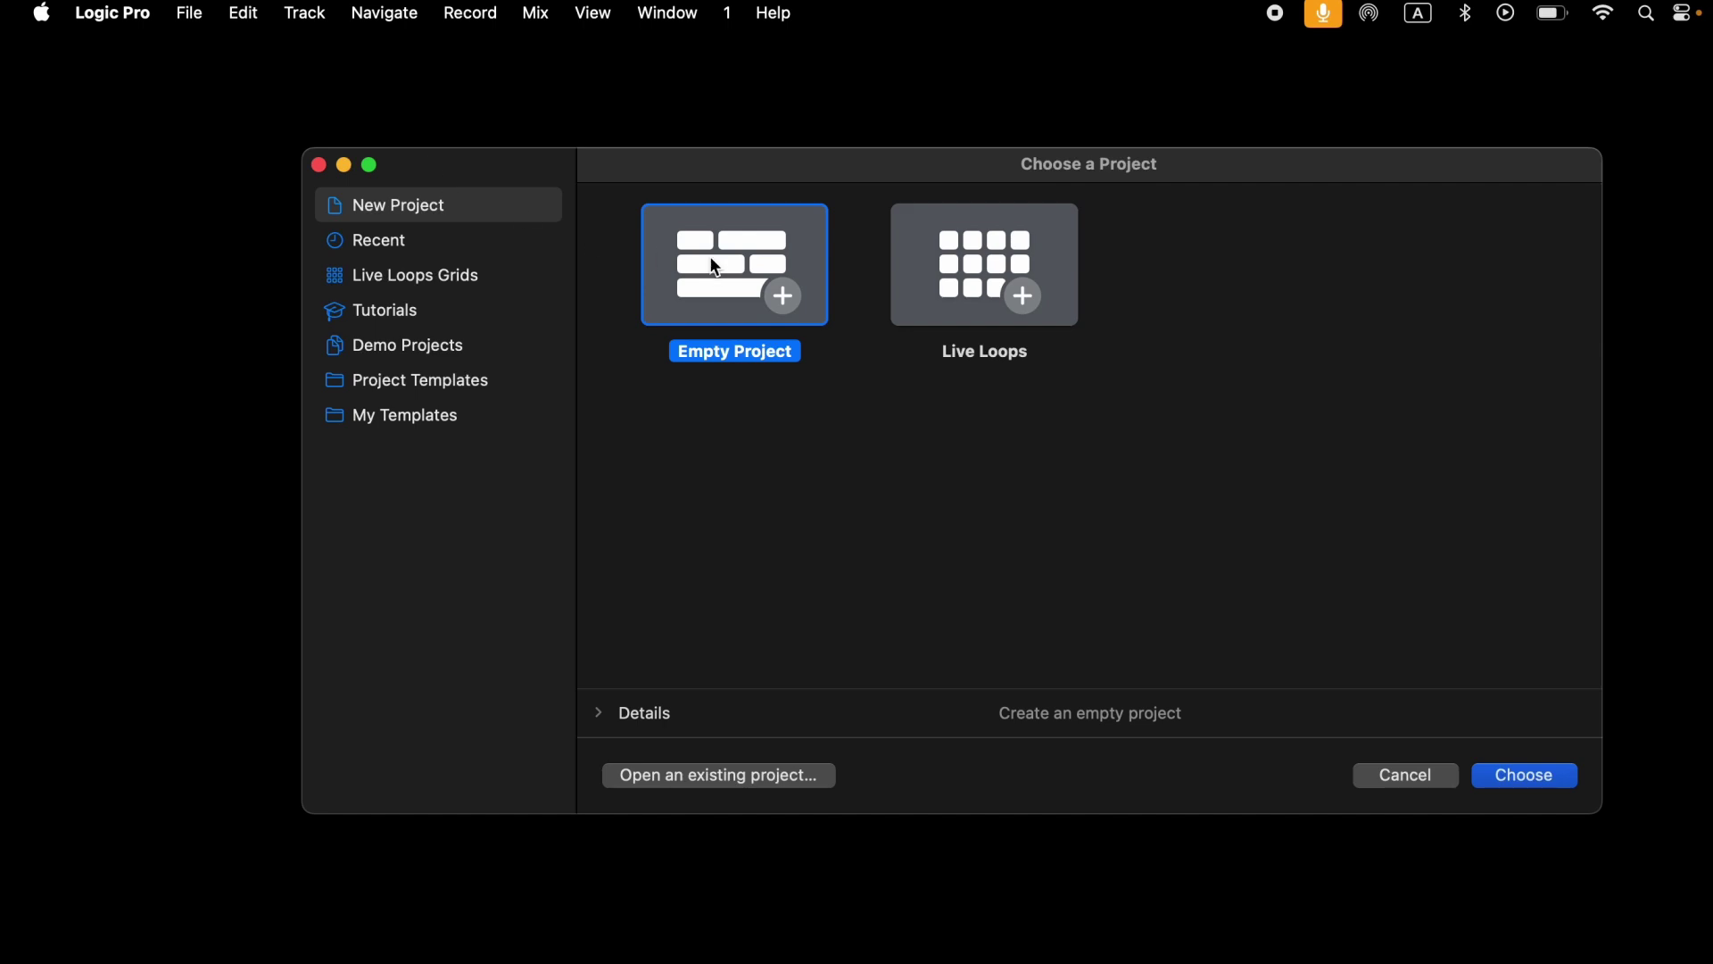
Create Audio 1 as a Mic or Line track with Input 1 and Output 1 + 2.
key(Escape)
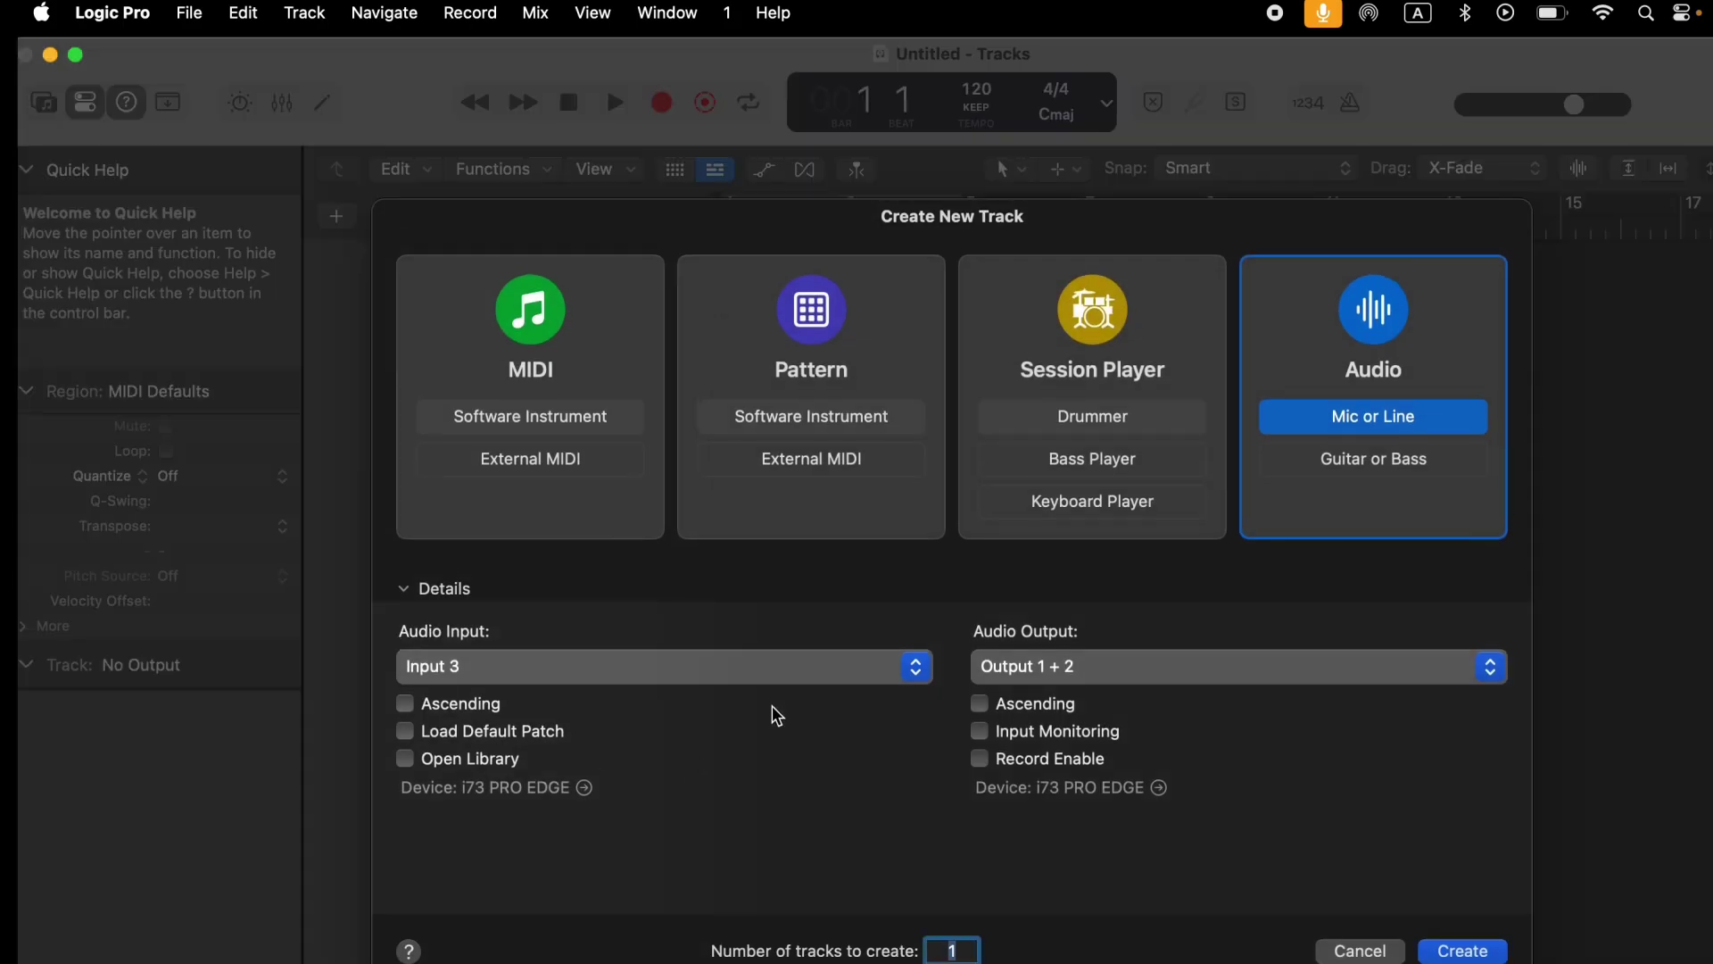
click(917, 668)
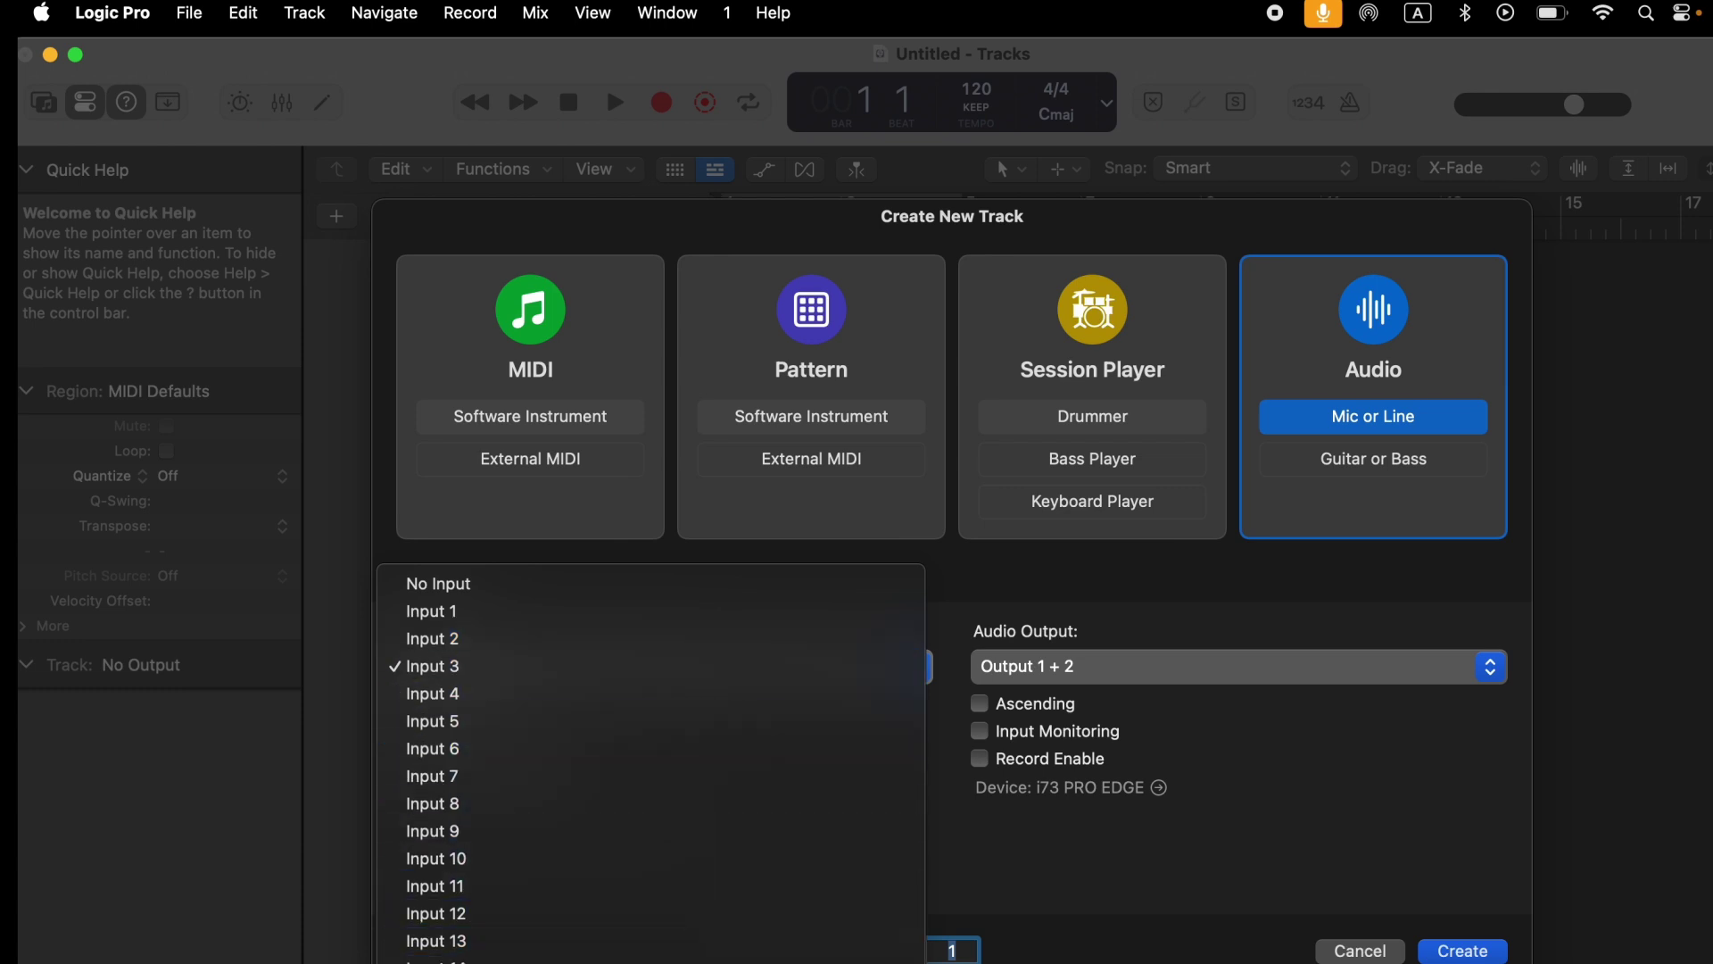
scroll(651, 803, down, 4)
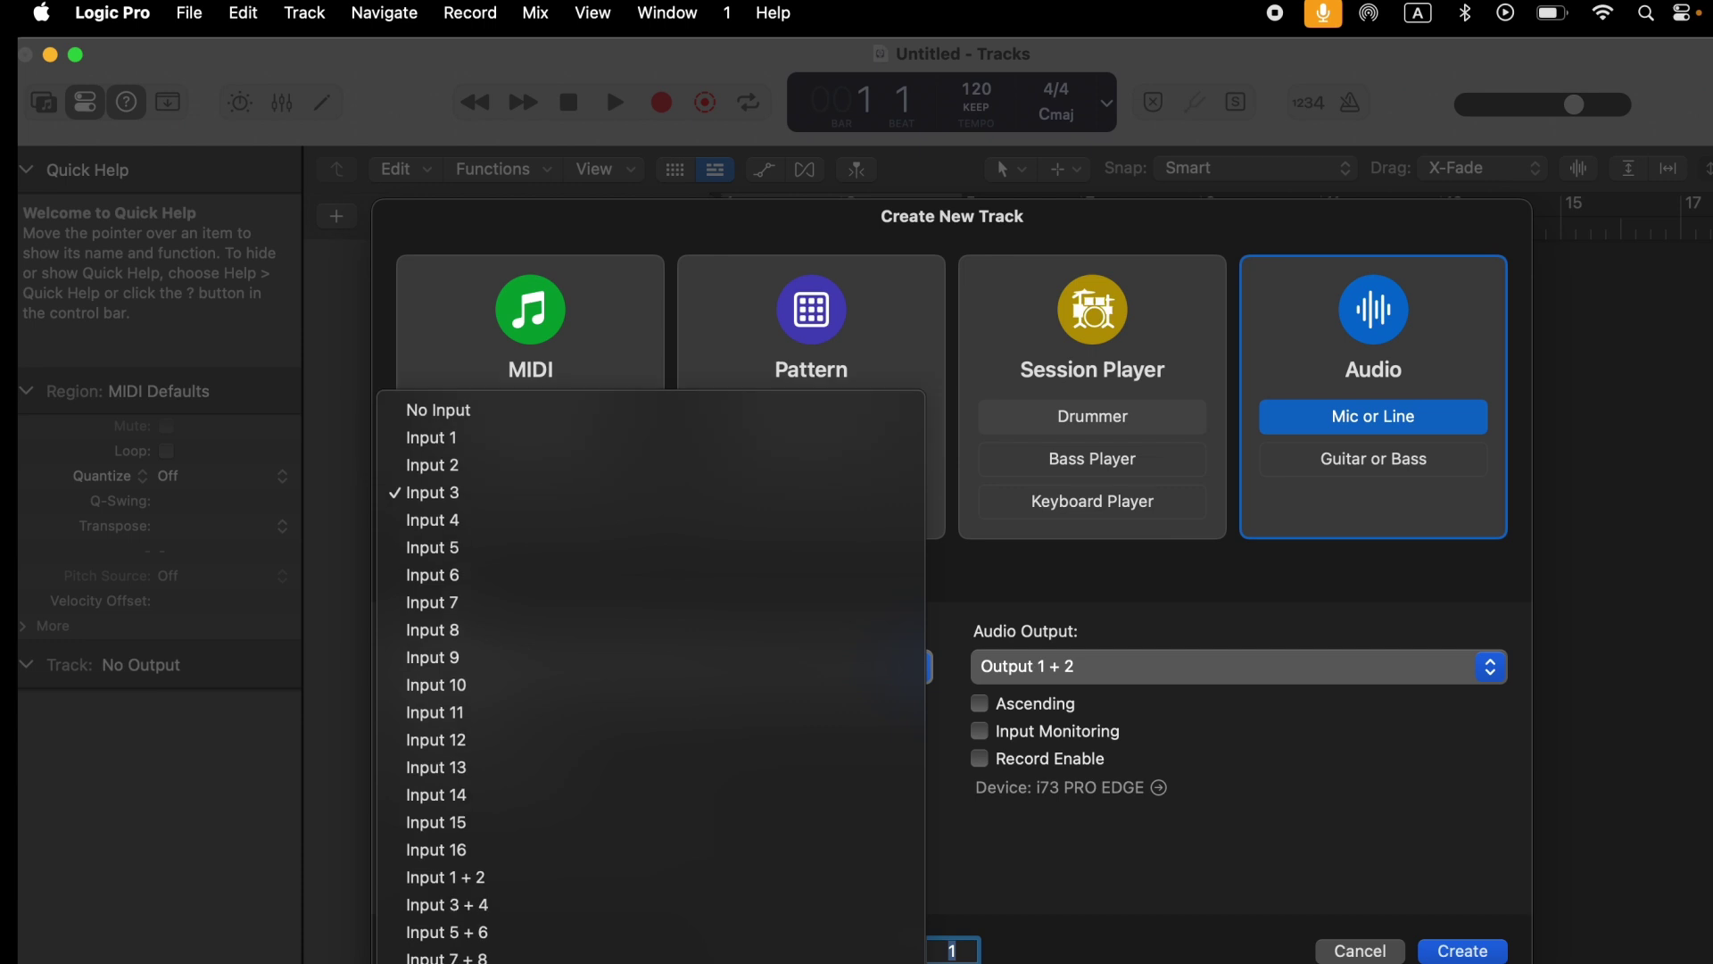
click(1211, 828)
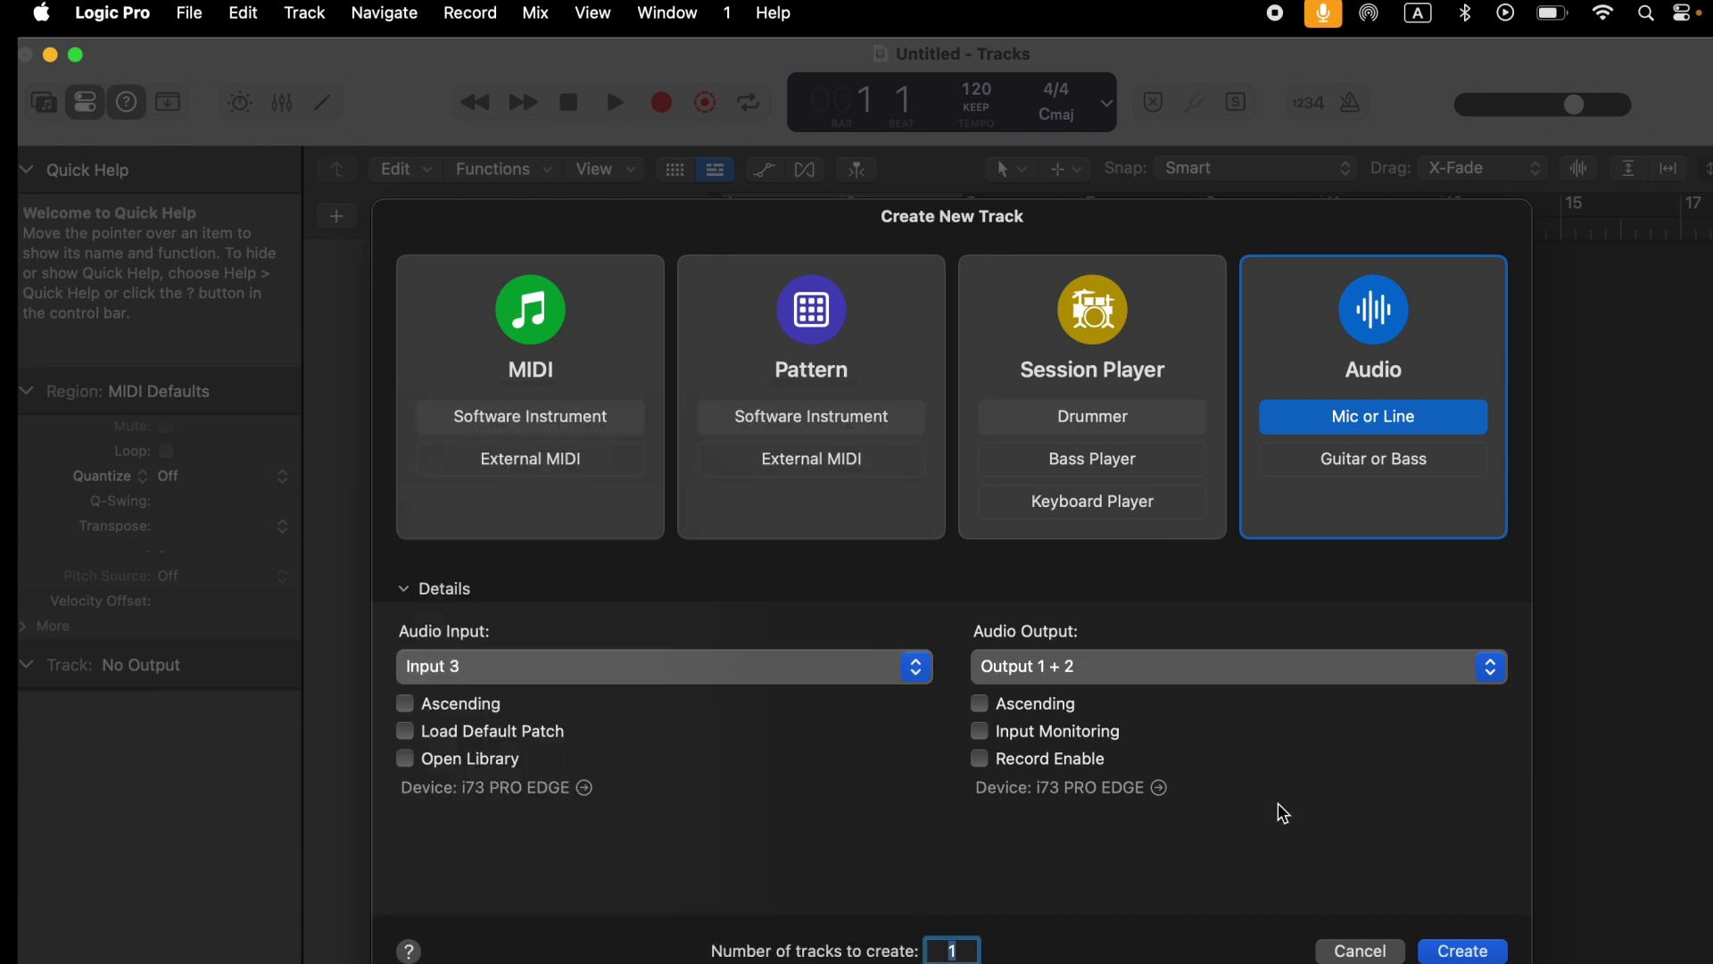
click(1225, 671)
mouse_move(1223, 705)
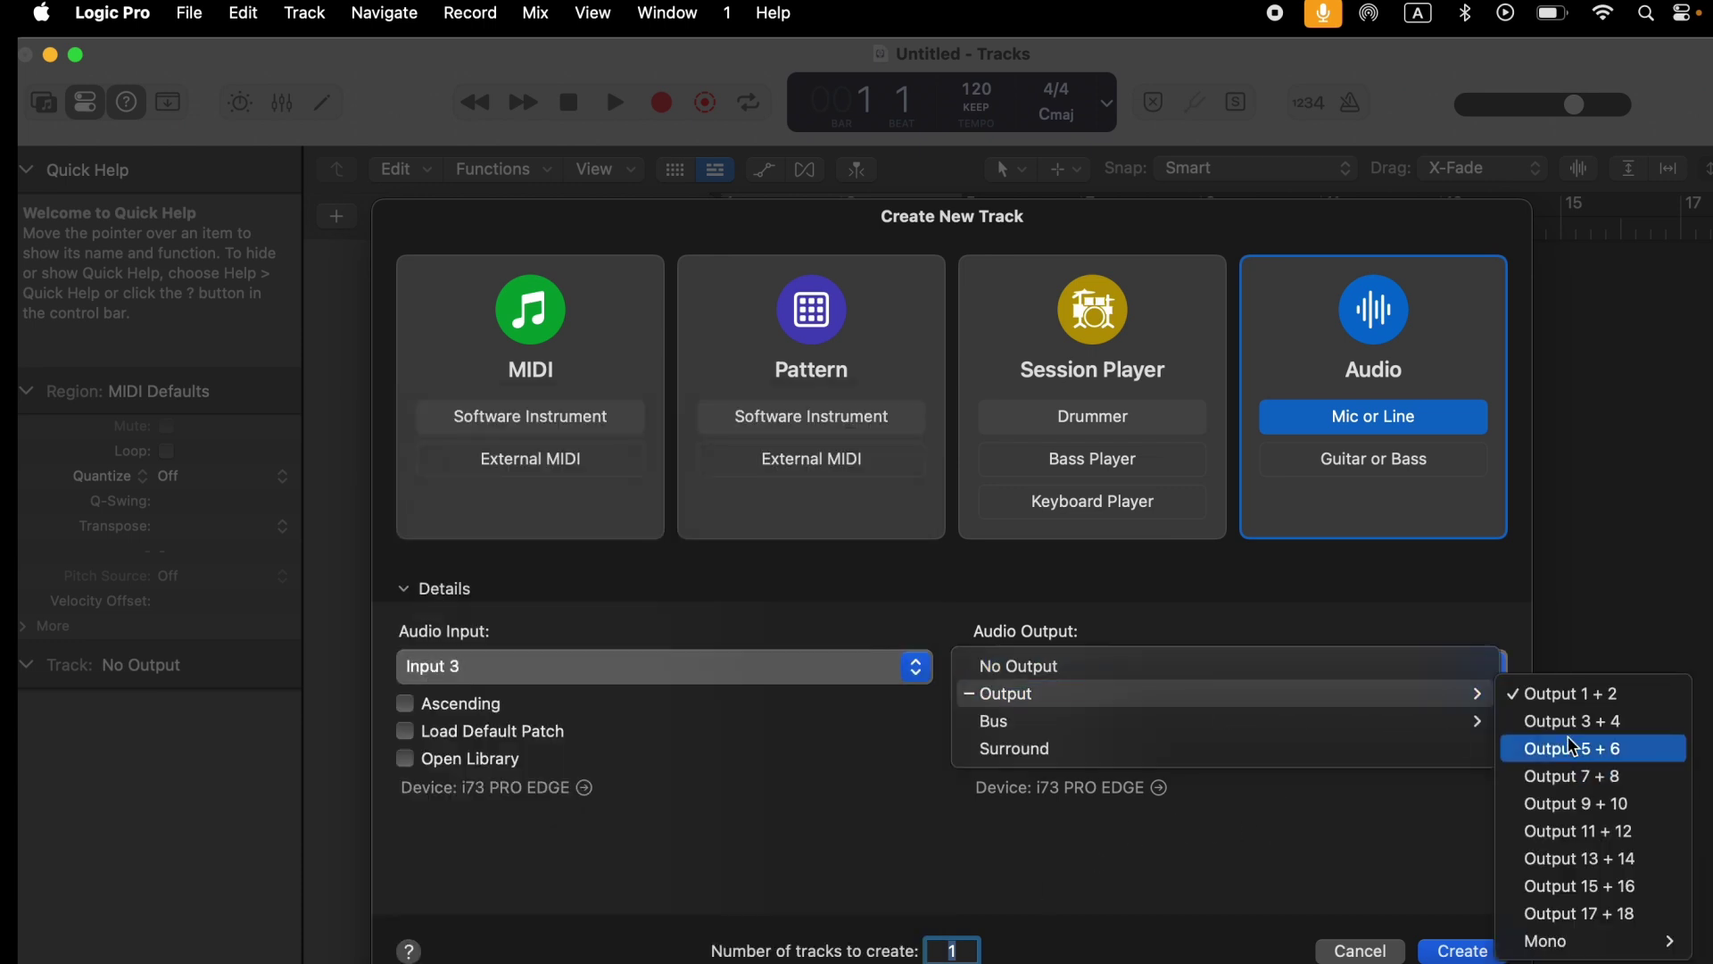
mouse_move(1577, 950)
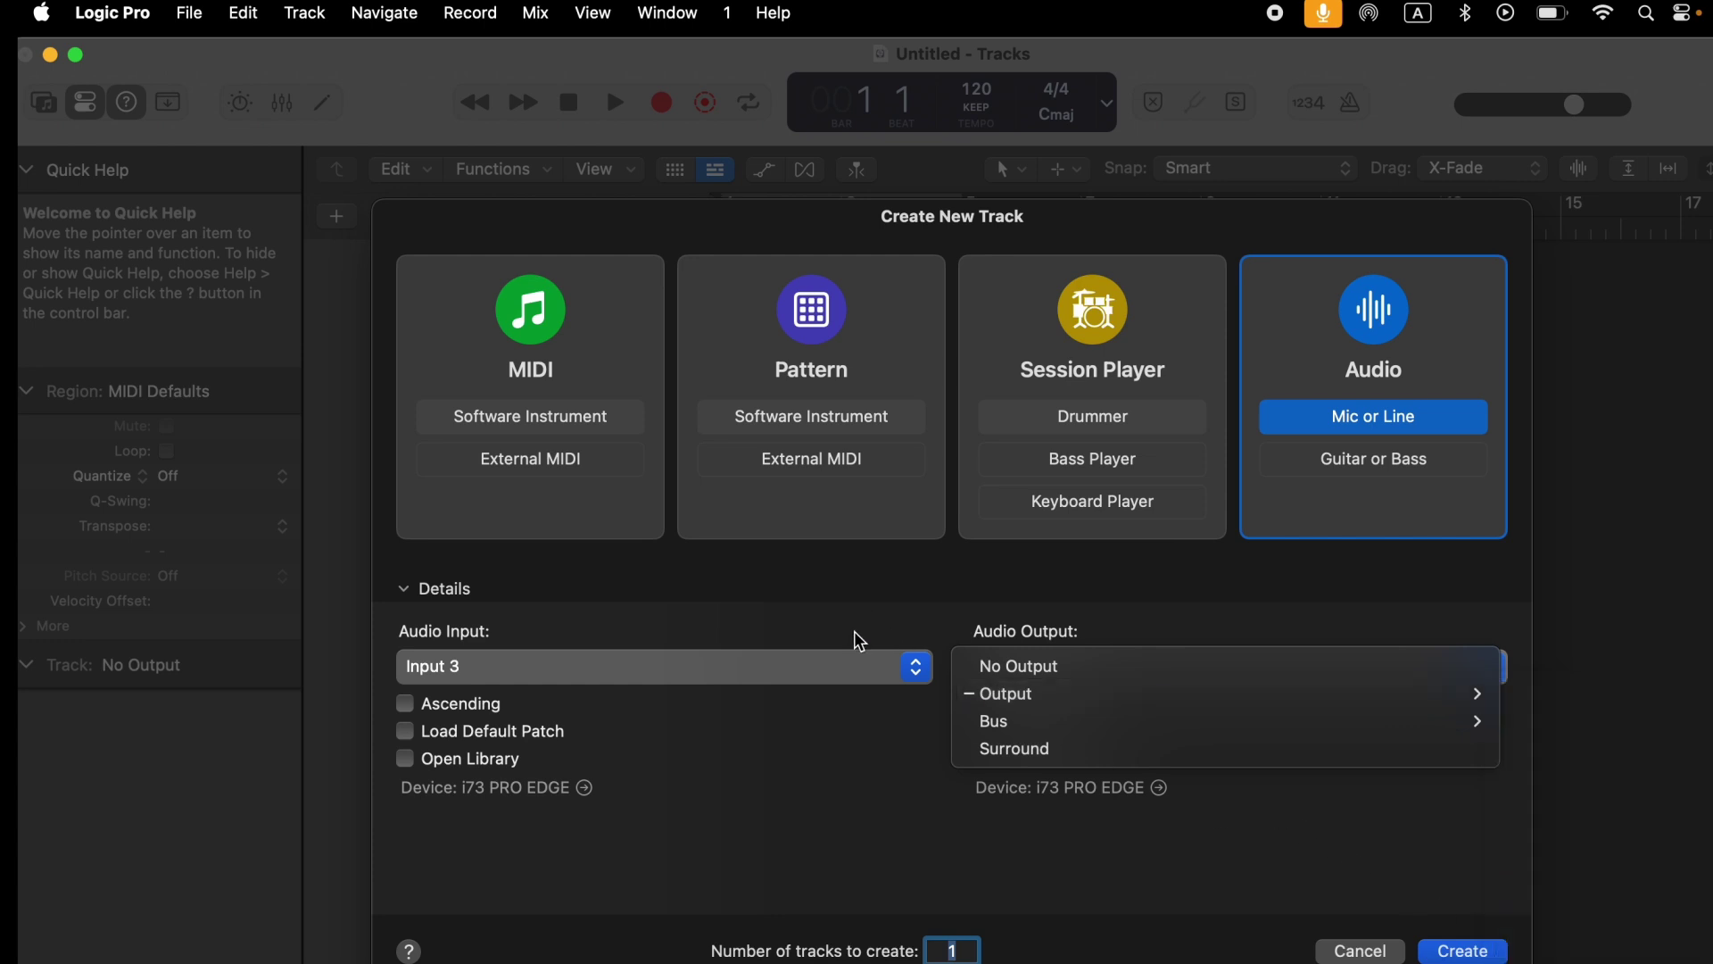
click(843, 660)
click(842, 663)
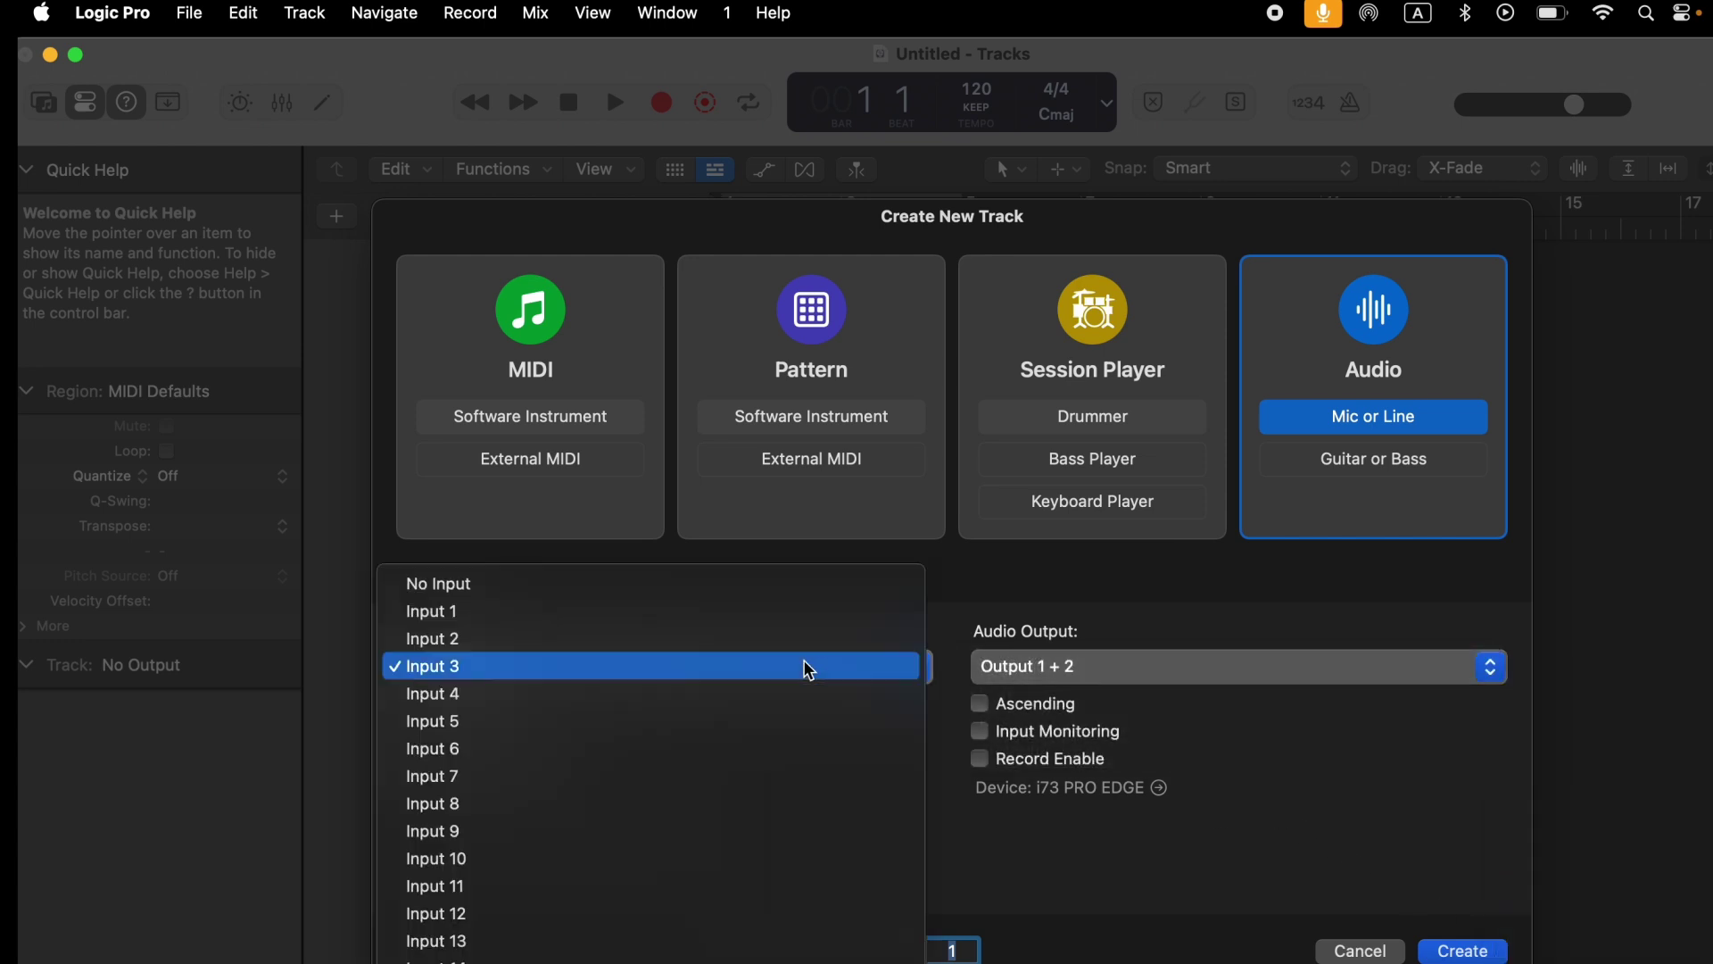
click(764, 614)
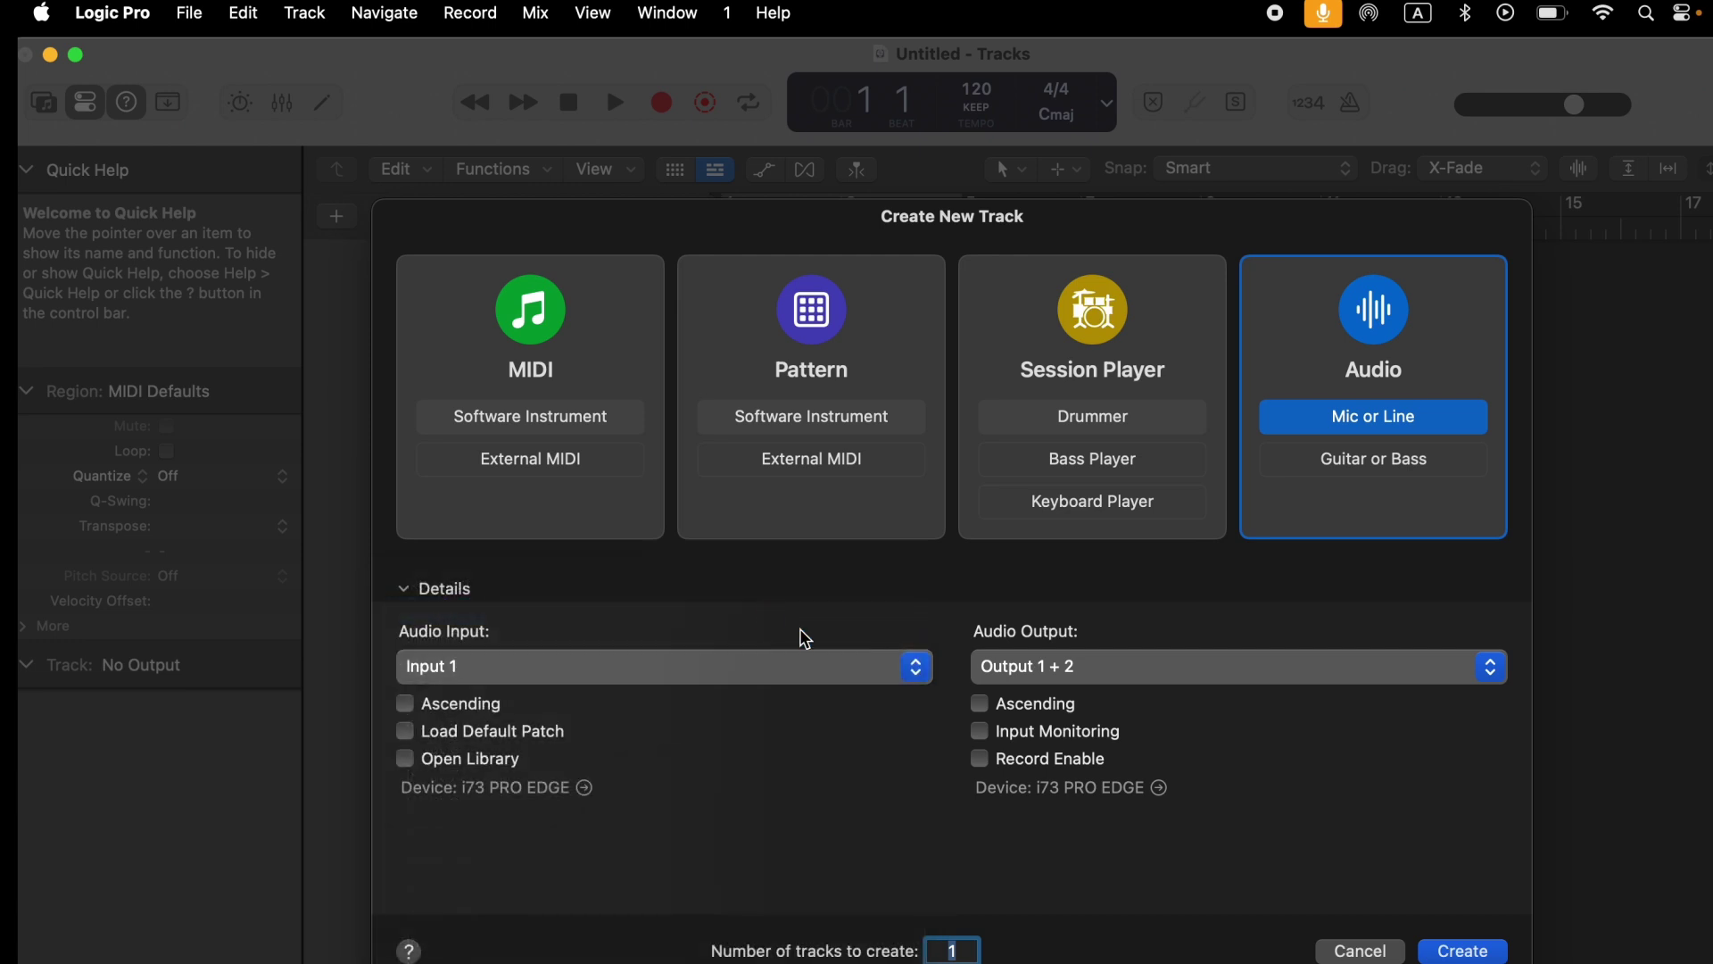
click(1464, 951)
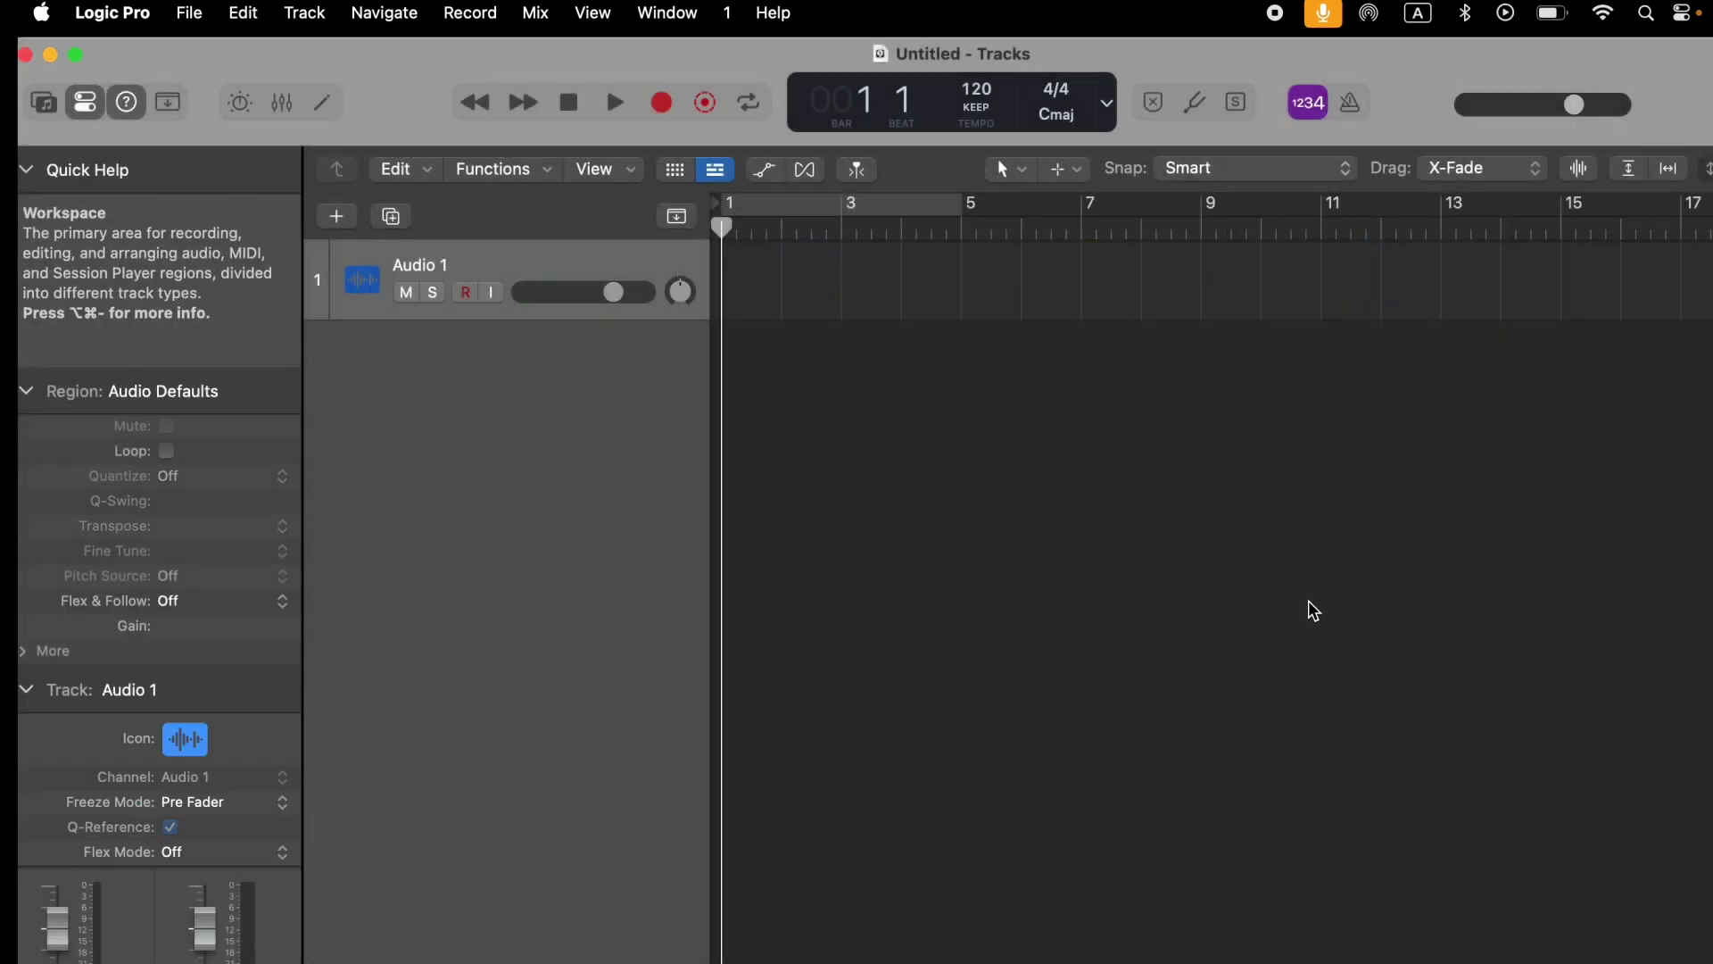
Add a second audio track, Audio 2, recording from Input 3.
click(336, 217)
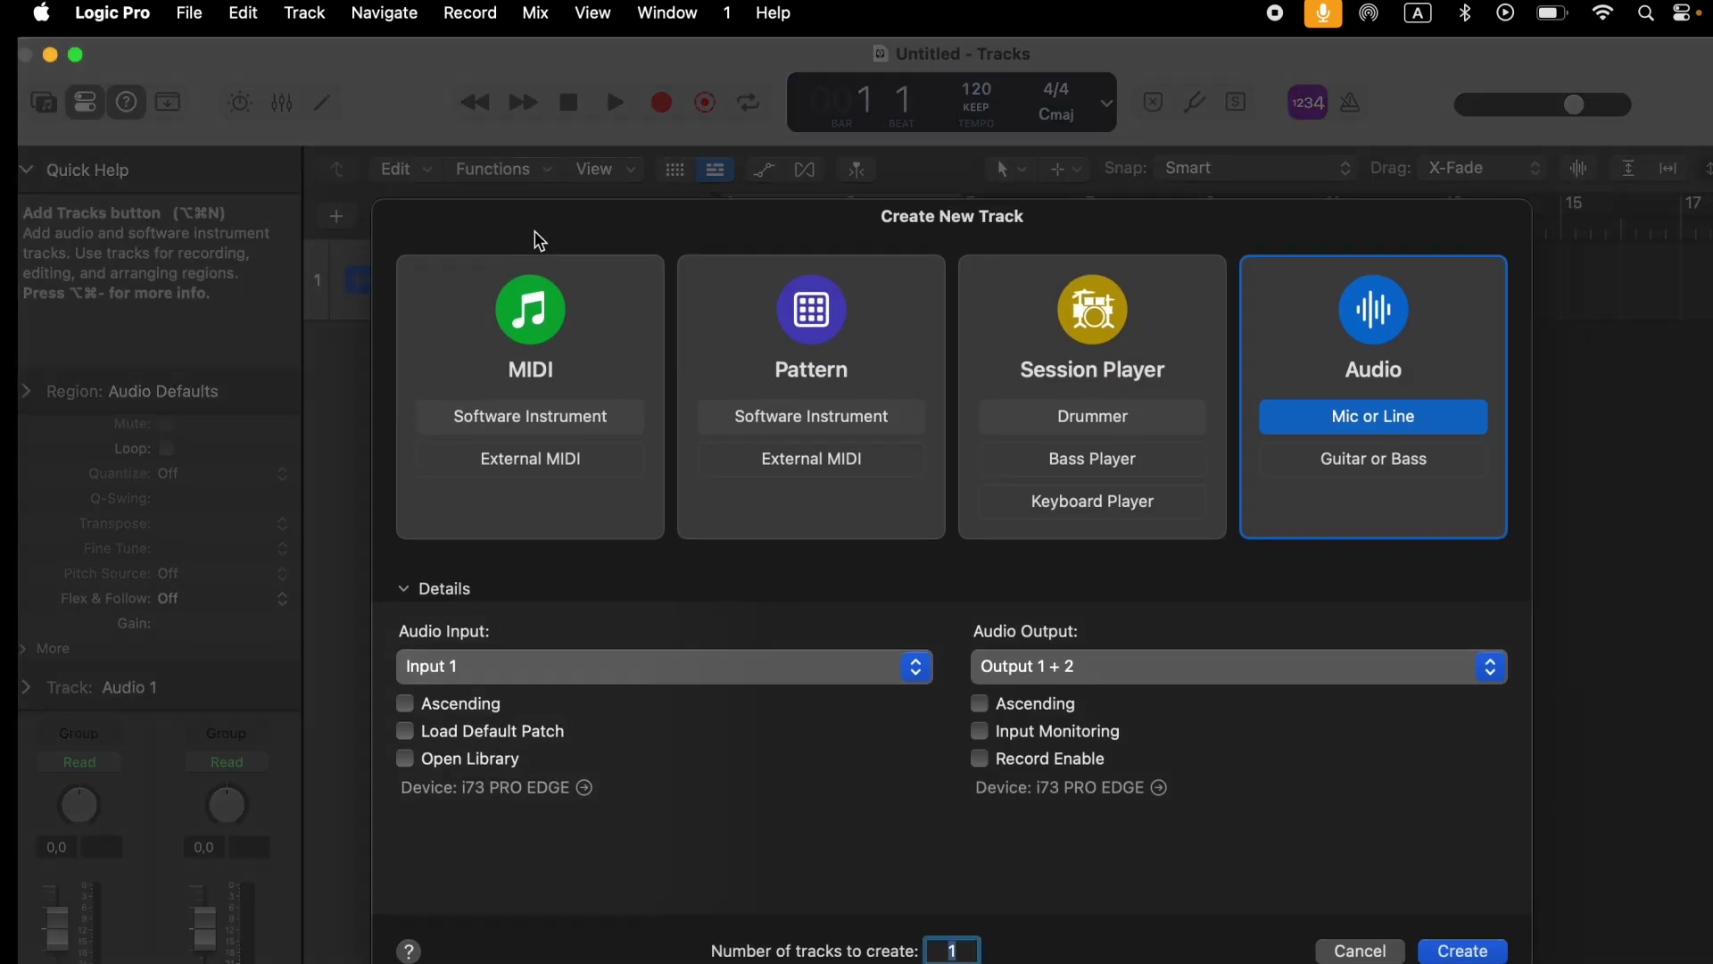
click(696, 661)
click(678, 721)
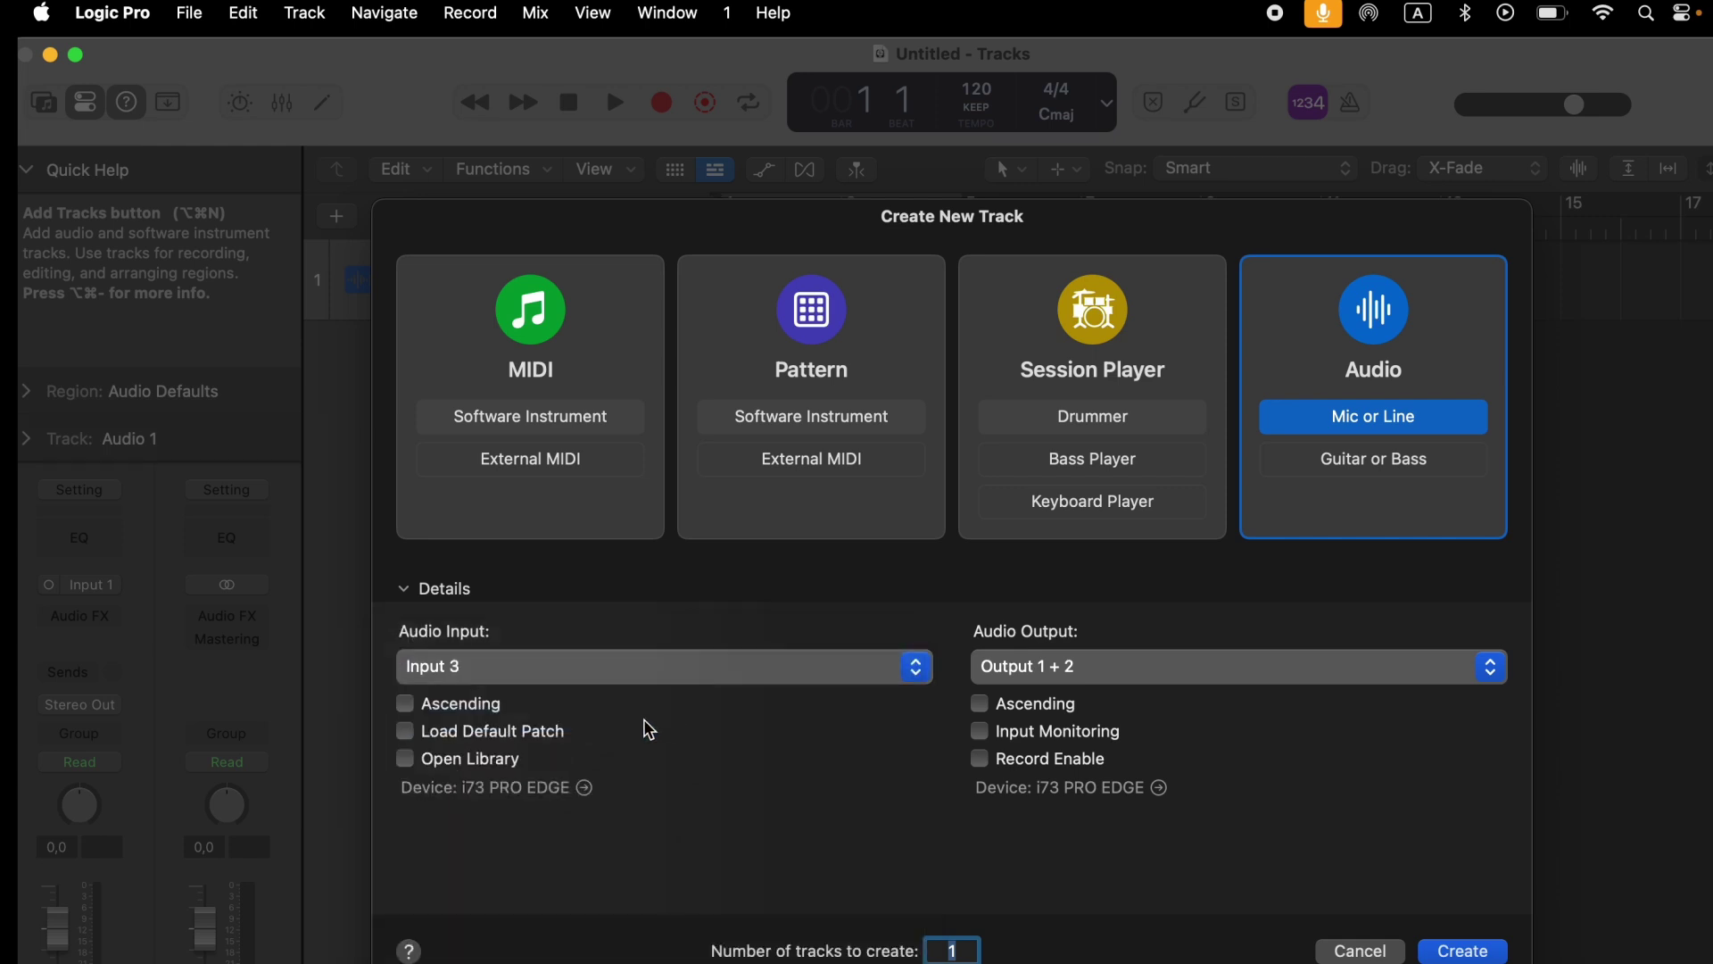
click(1463, 951)
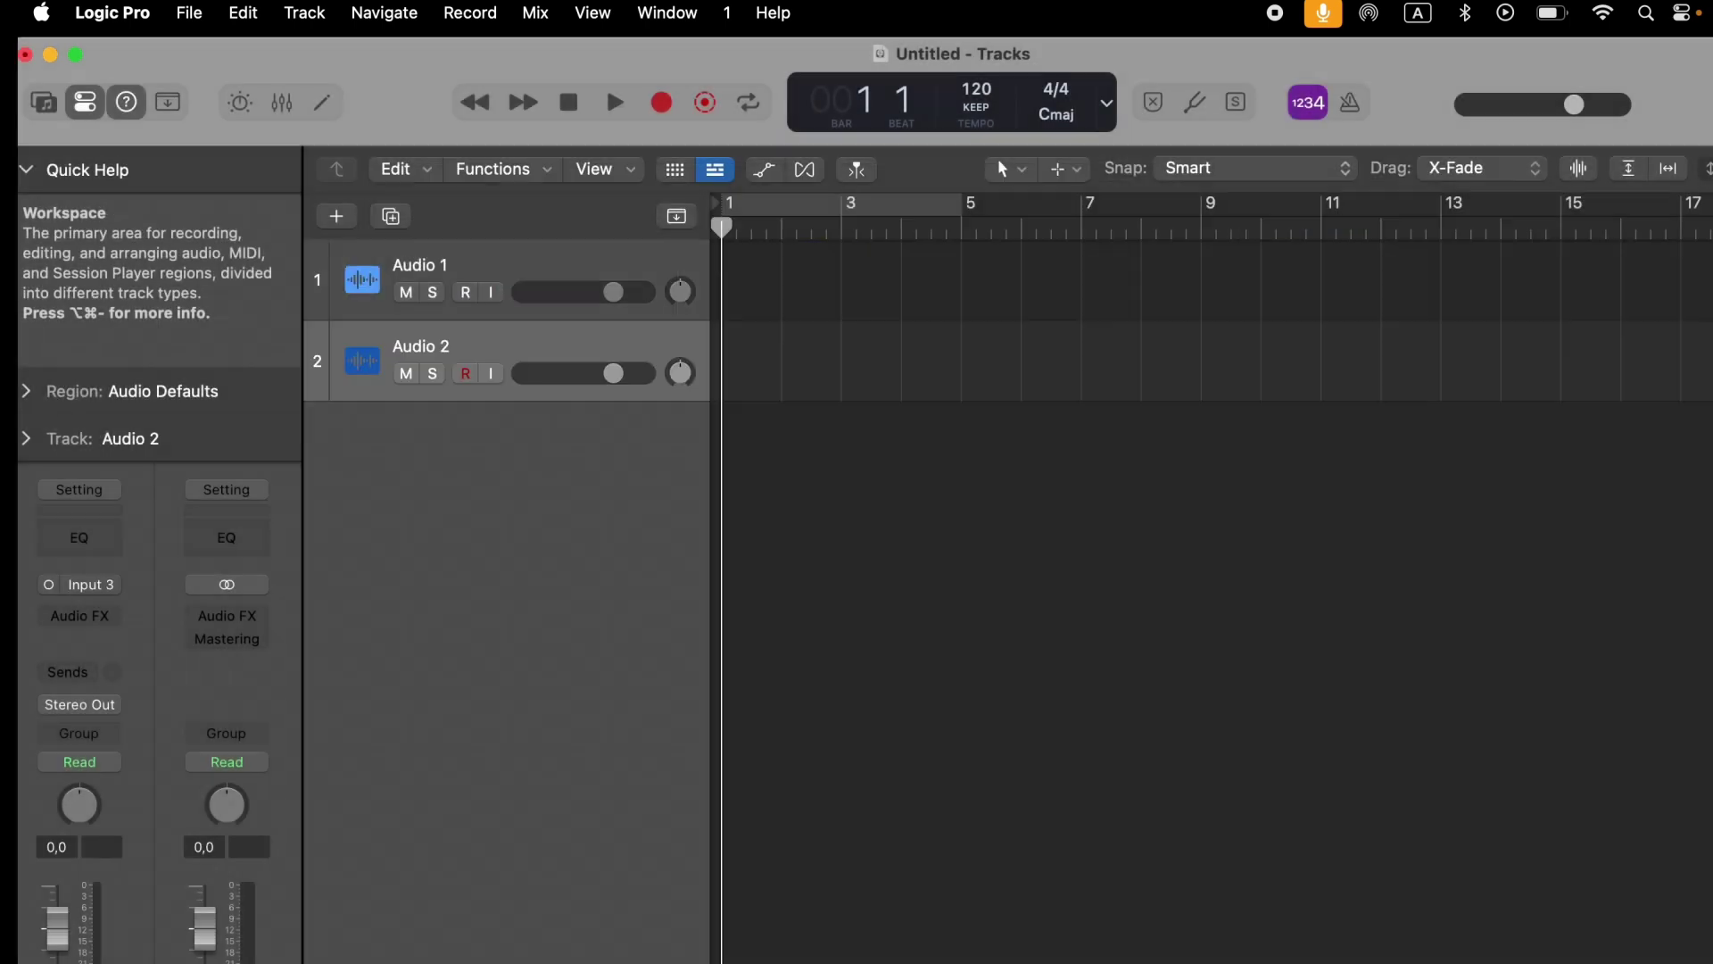
Arm Audio 1 and Audio 2, monitor Audio 1's input, and start recording.
click(464, 292)
click(465, 373)
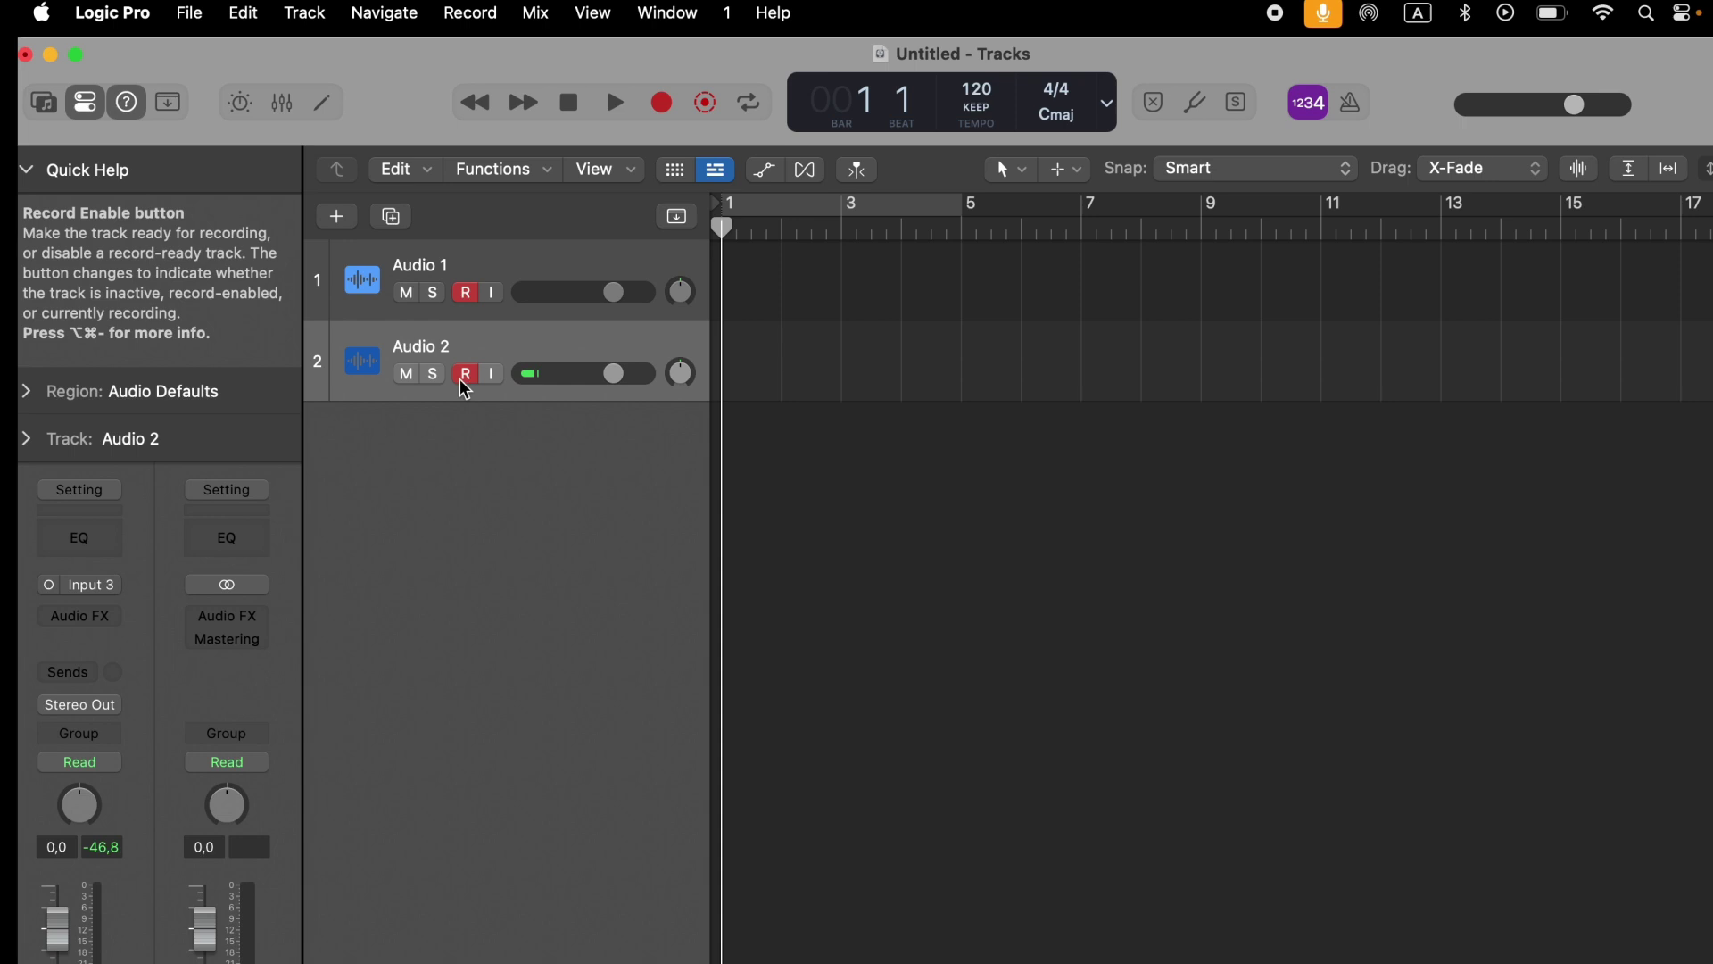
click(492, 292)
key(r)
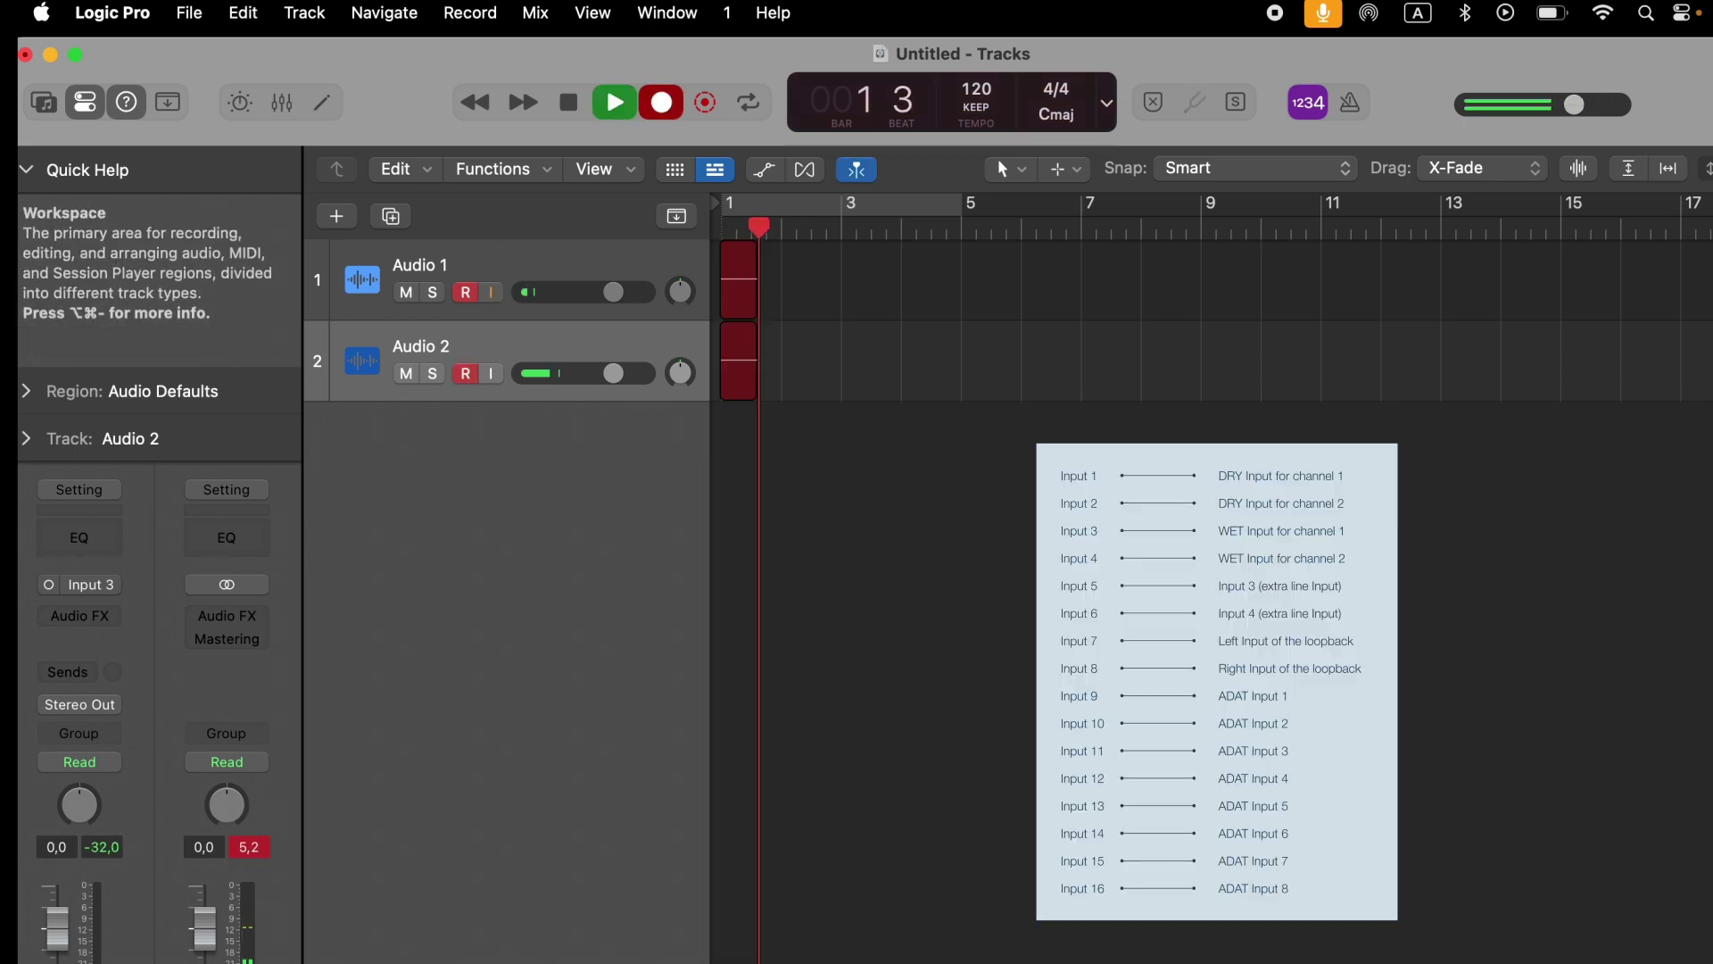